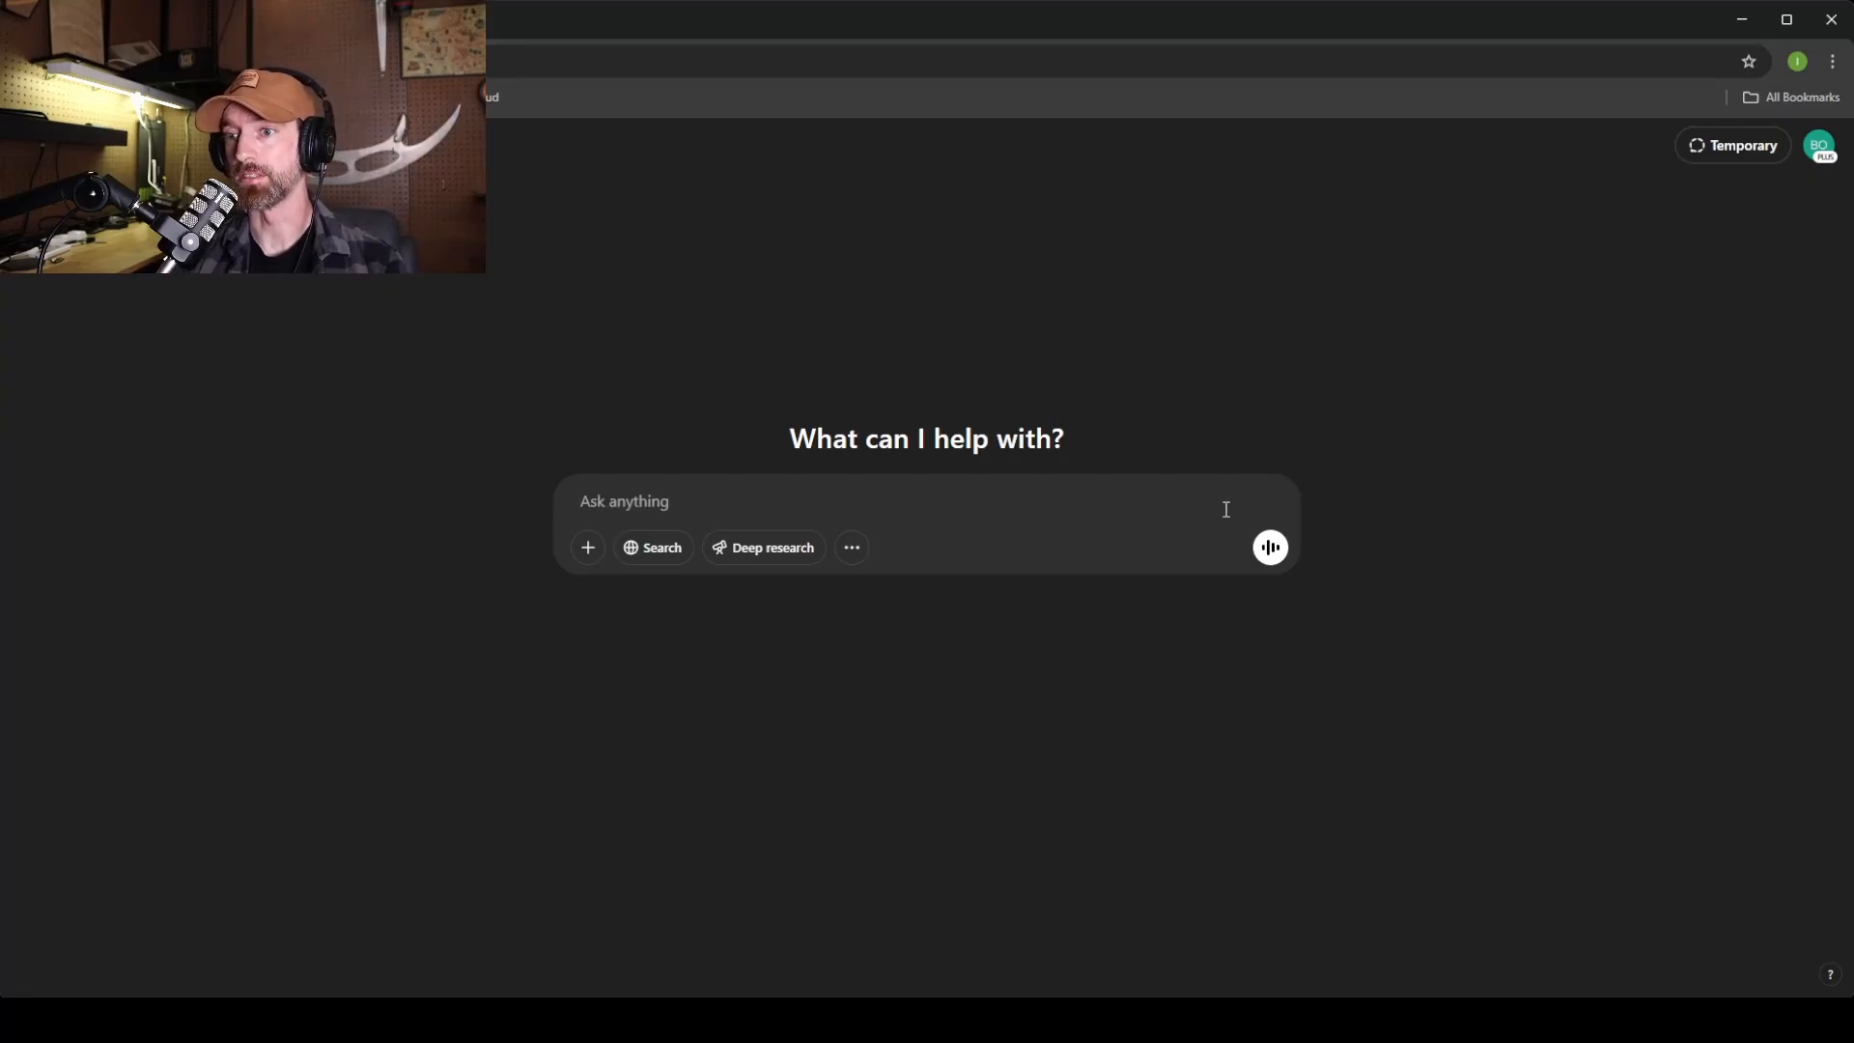
Ask ChatGPT for a retro oil & gas advertising badge logo for the Parish Made brand.
{"action": "type", "text": "i need a logo"}
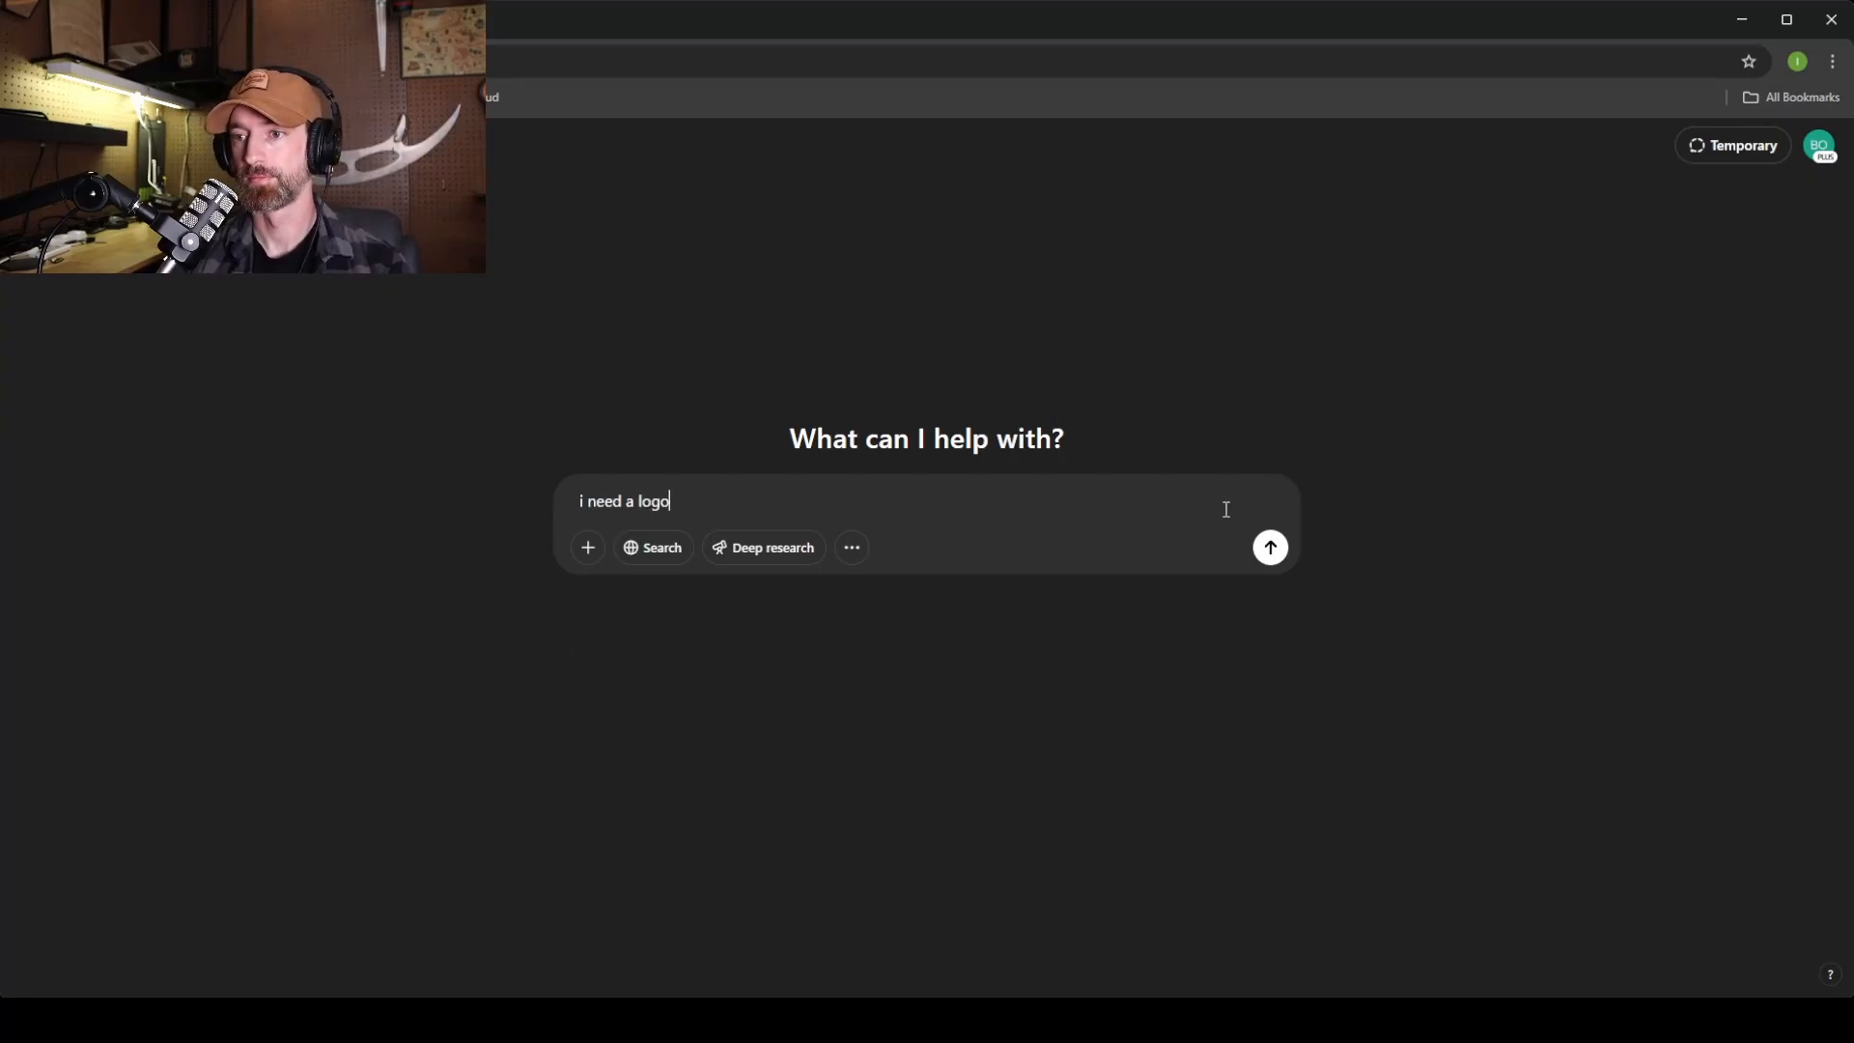
{"action": "type", "text": " design for my parish made brand. the lo"}
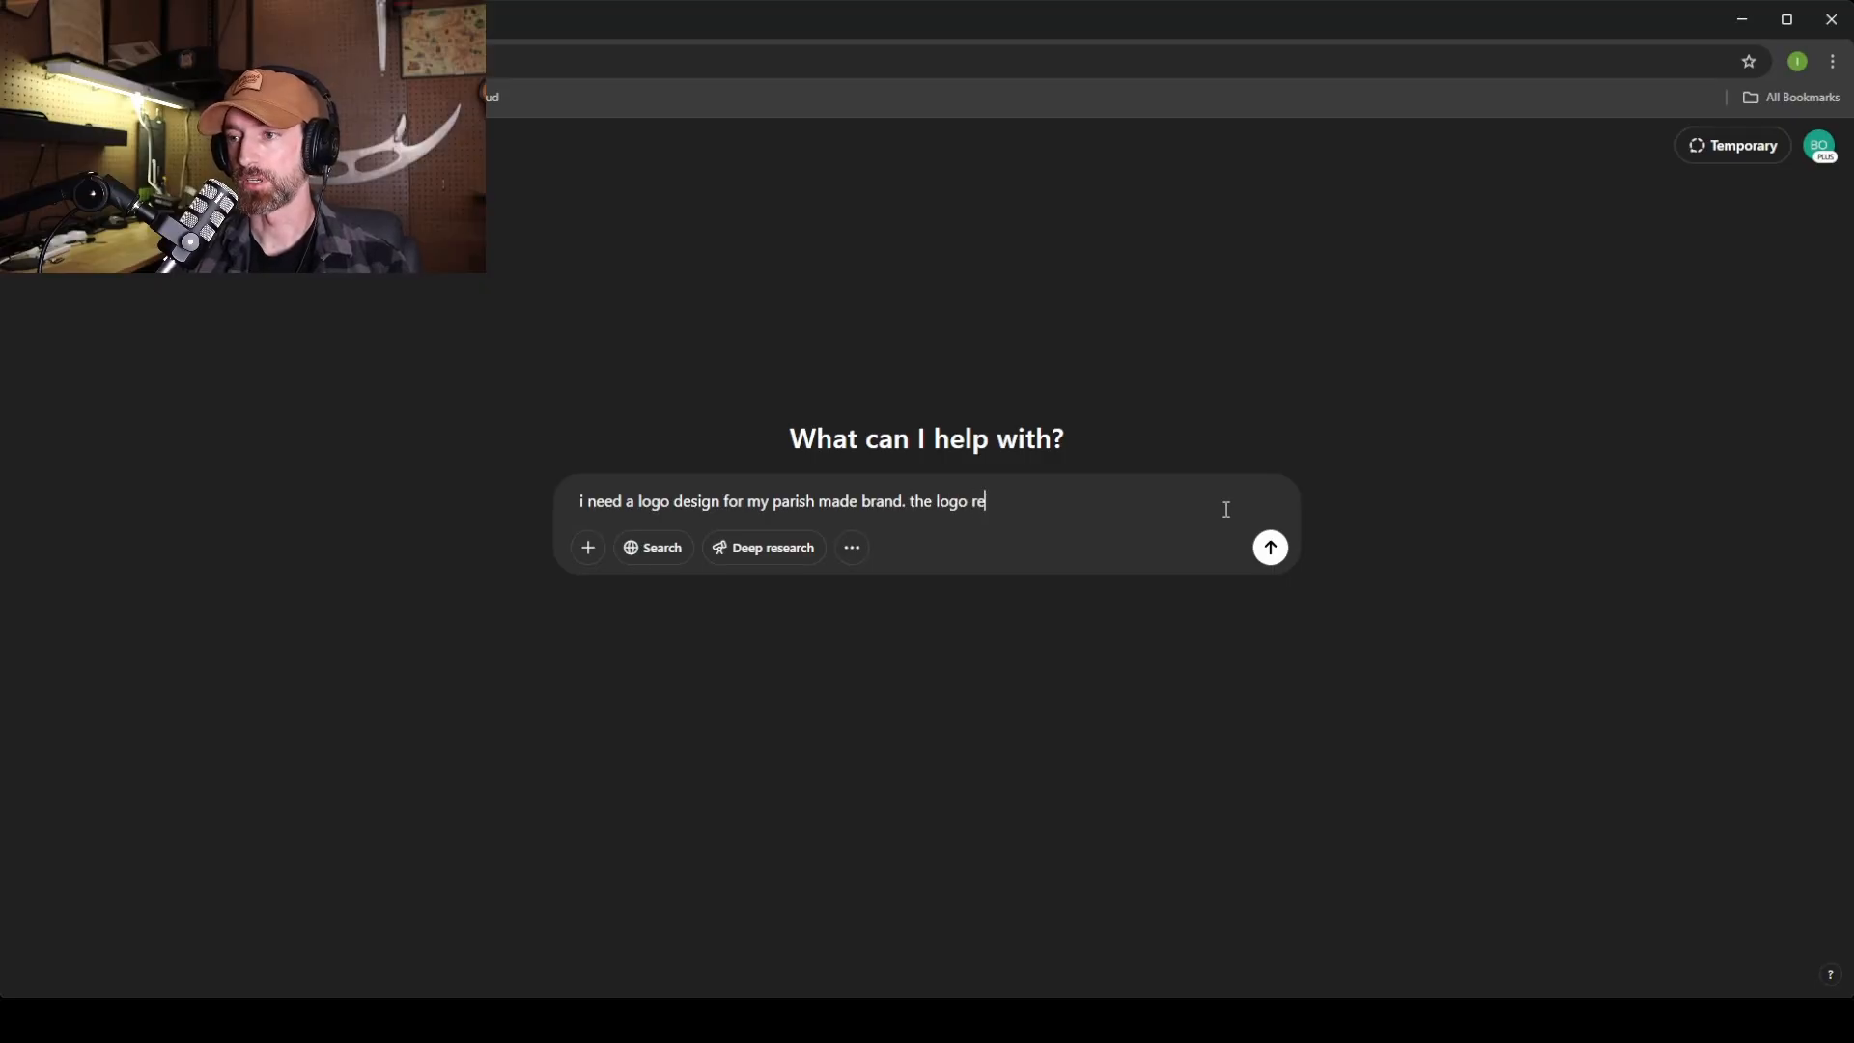
{"action": "type", "text": "go should be retro"}
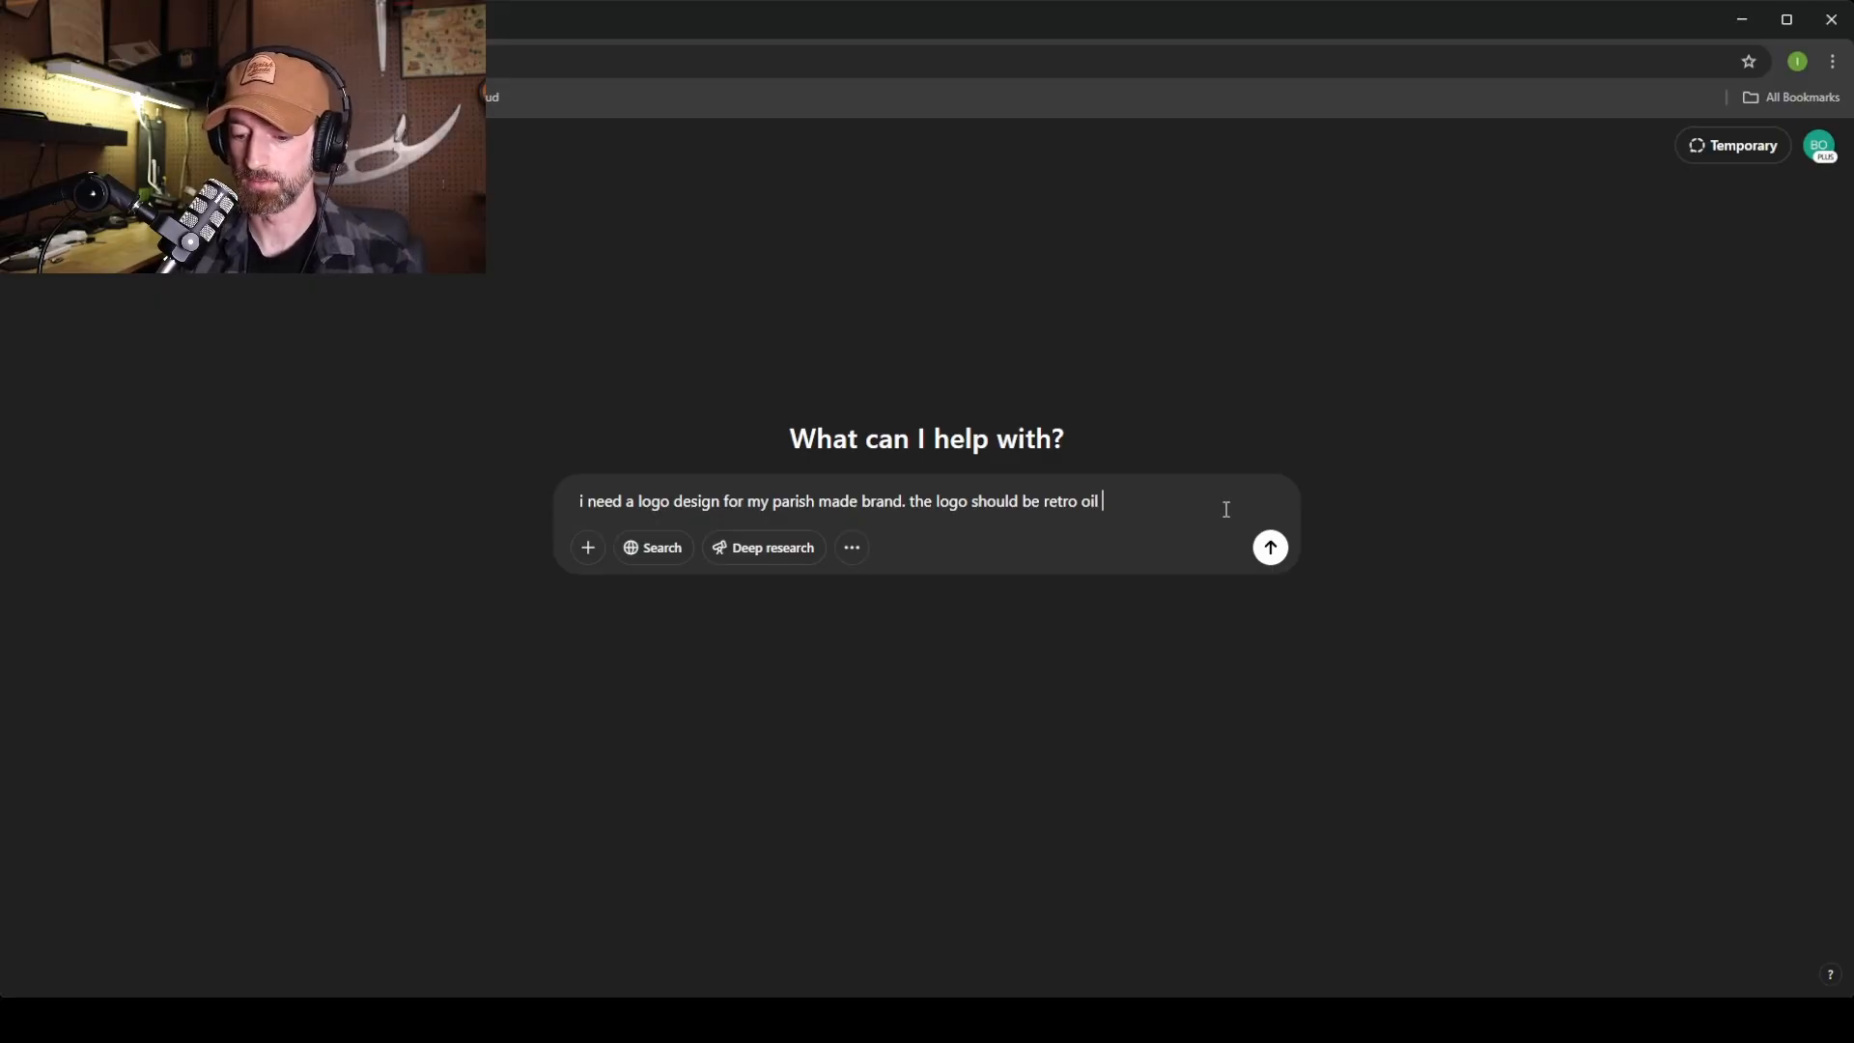
{"action": "type", "text": "oil & gas advertising."}
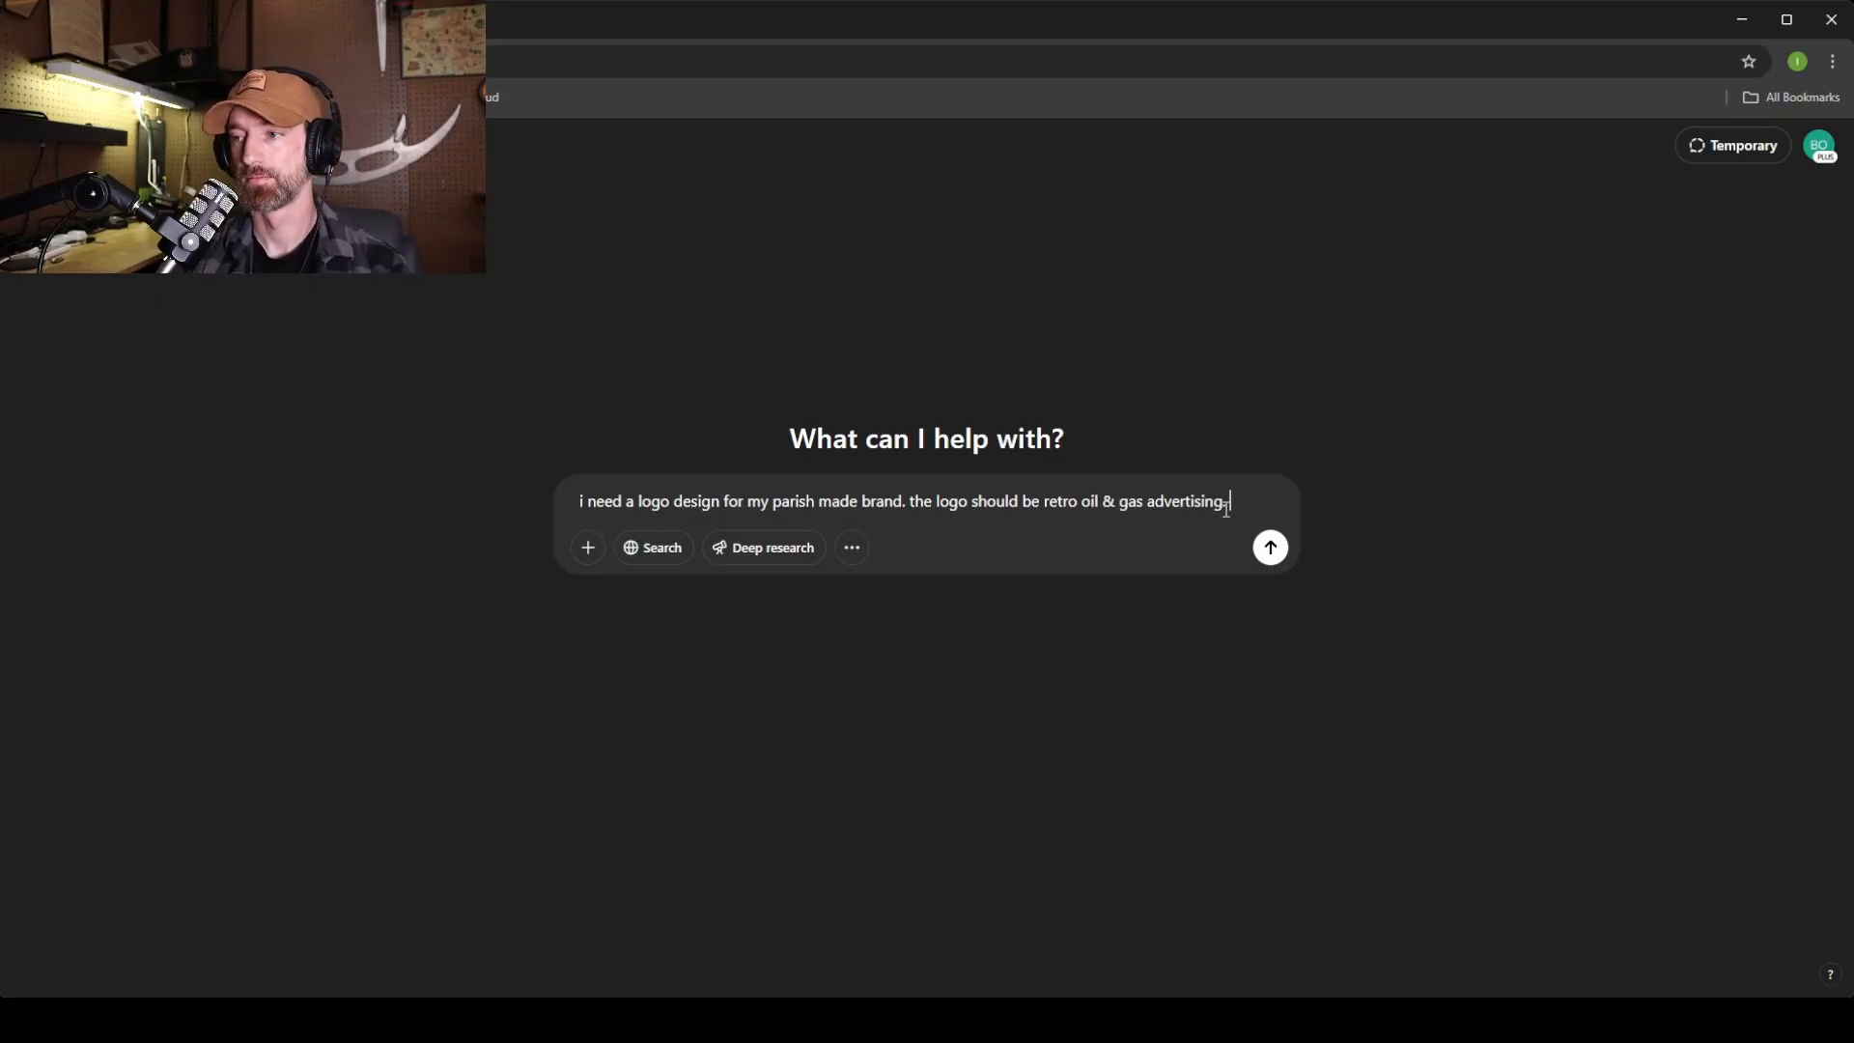
{"action": "type", "text": " make it"}
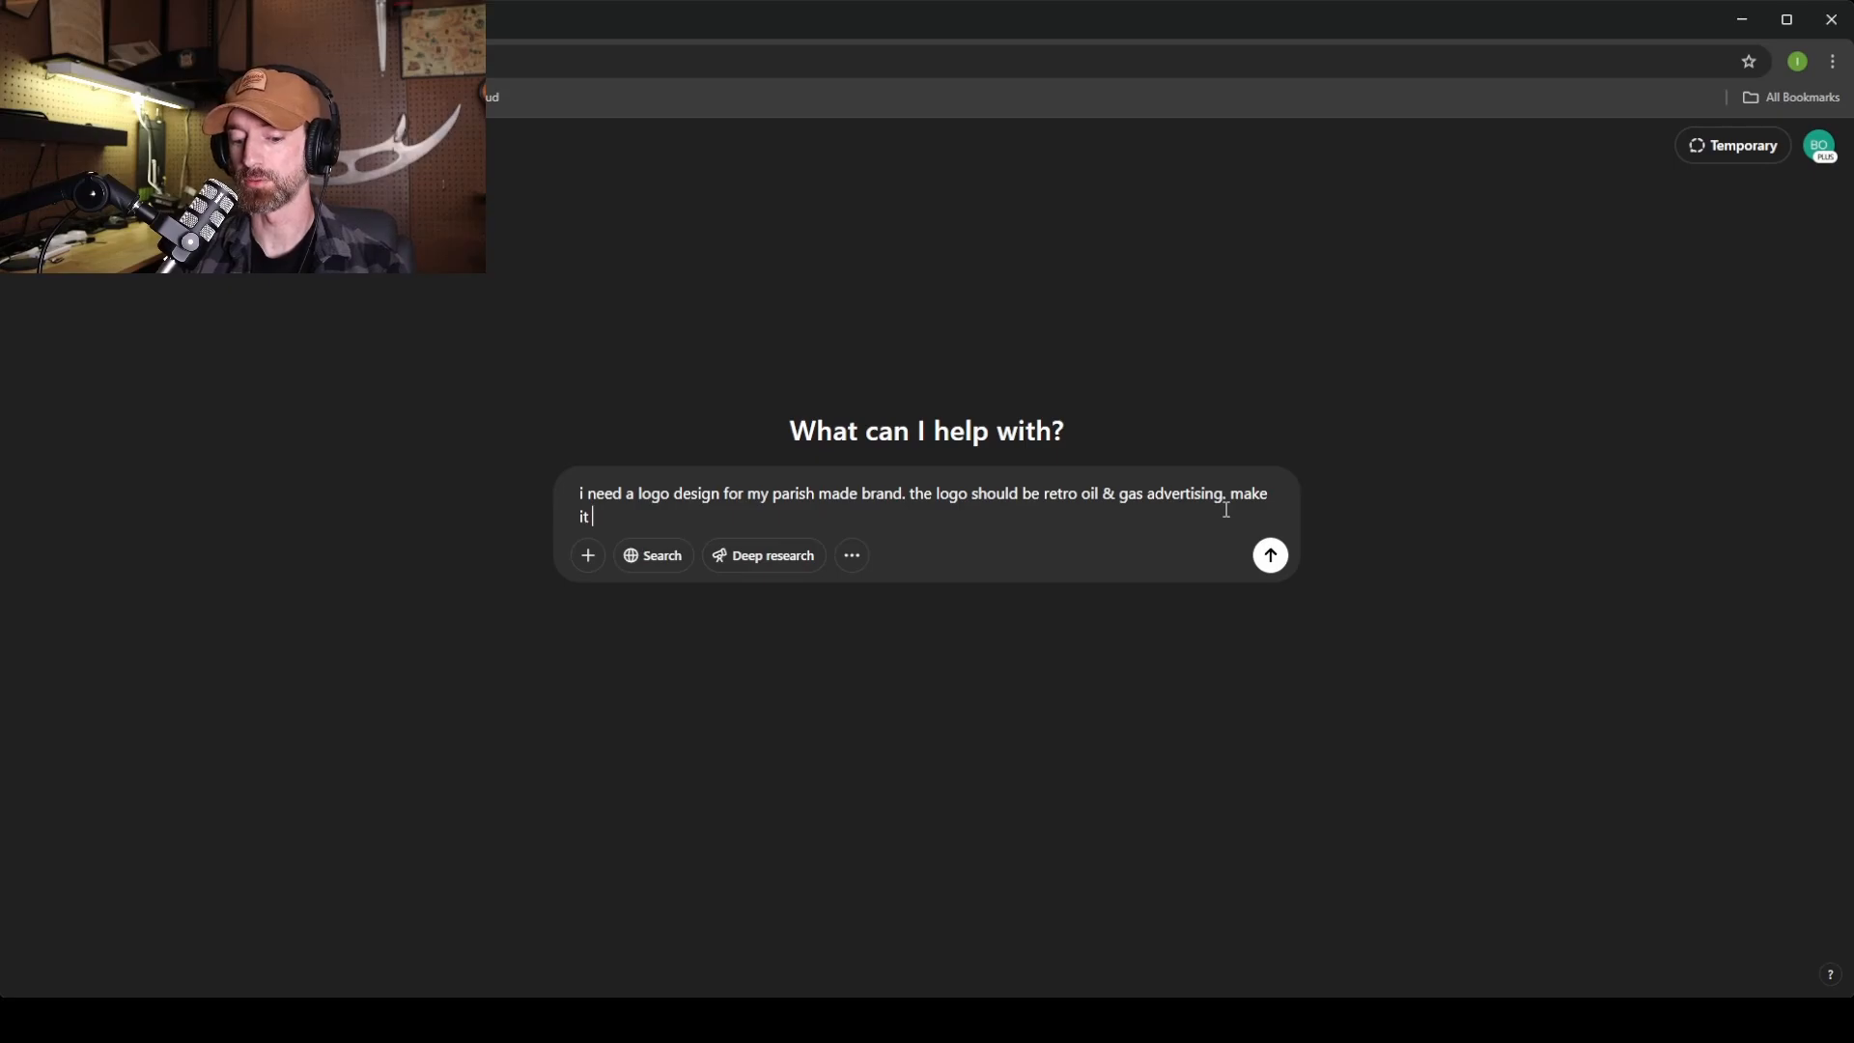
{"action": "type", "text": " badge"}
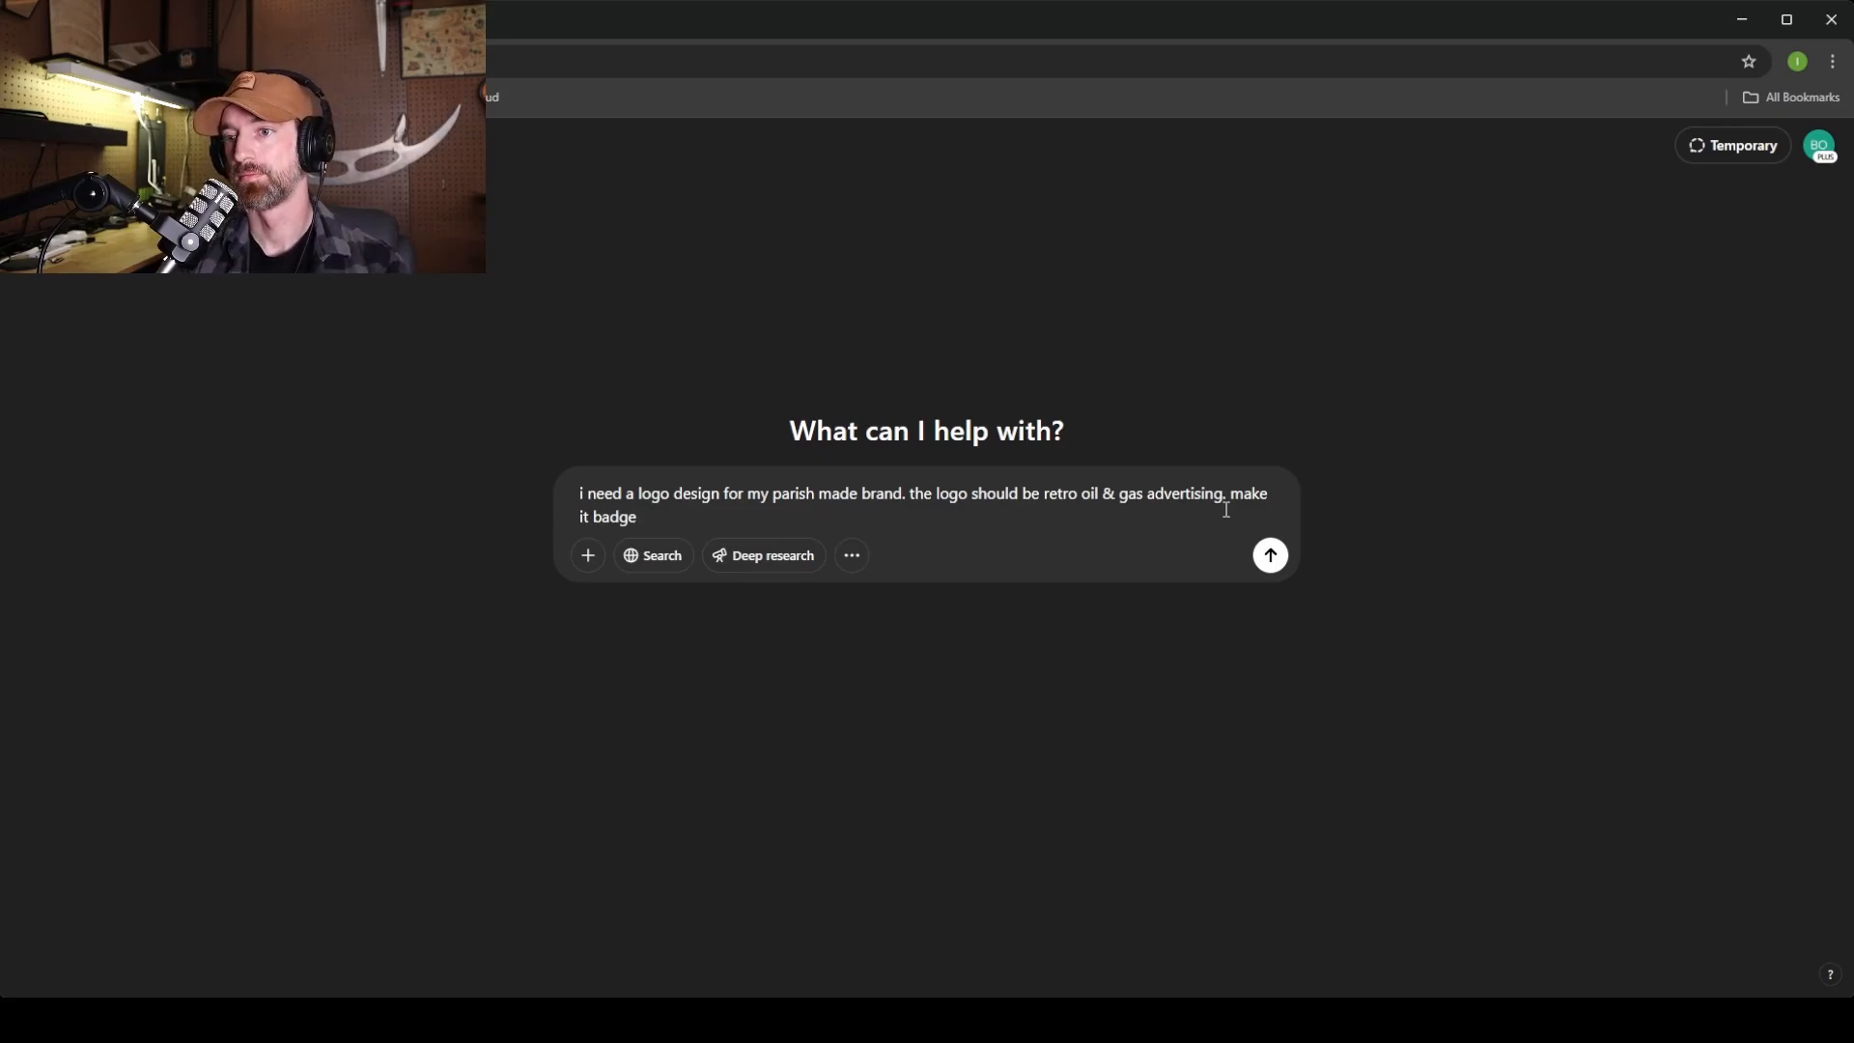
{"action": "key", "text": "Return"}
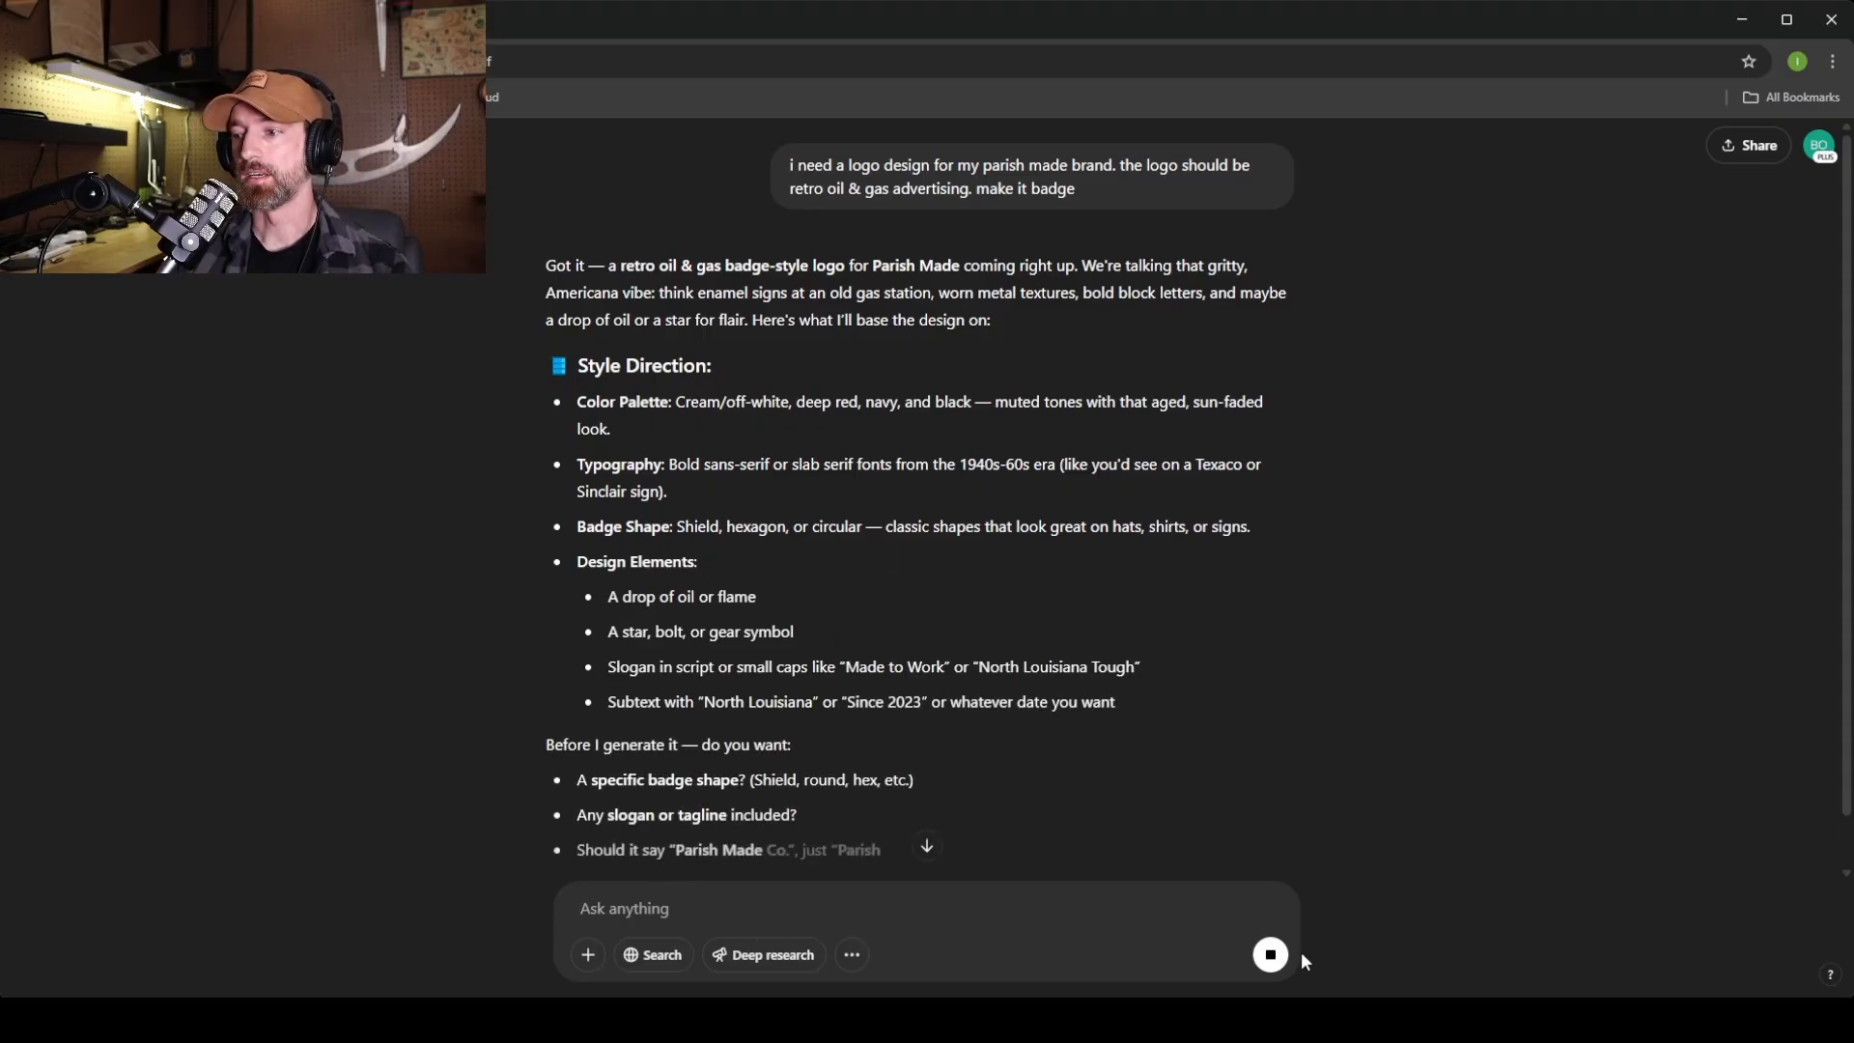
Reply 'nothing too specific, go ahead and generate your thing' so ChatGPT generates the badge.
{"action": "type", "text": "nothing too specific,"}
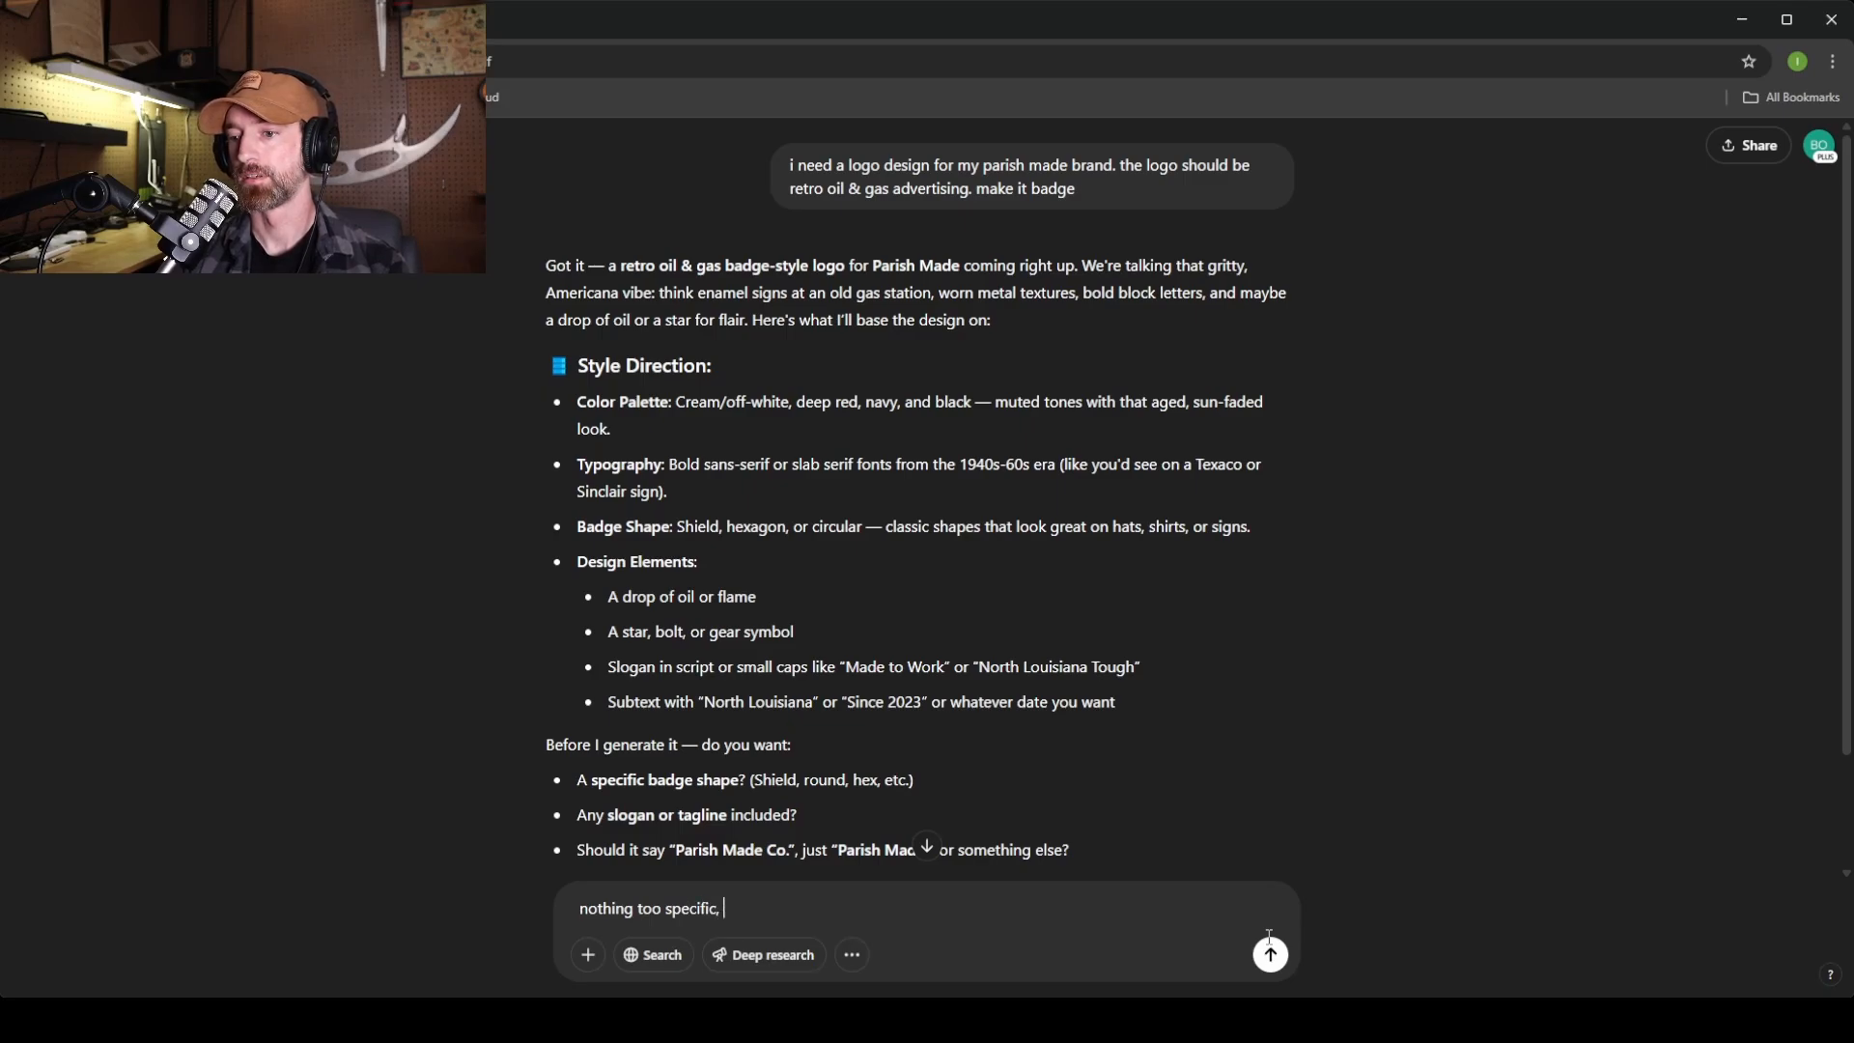
{"action": "type", "text": " go ahead and "}
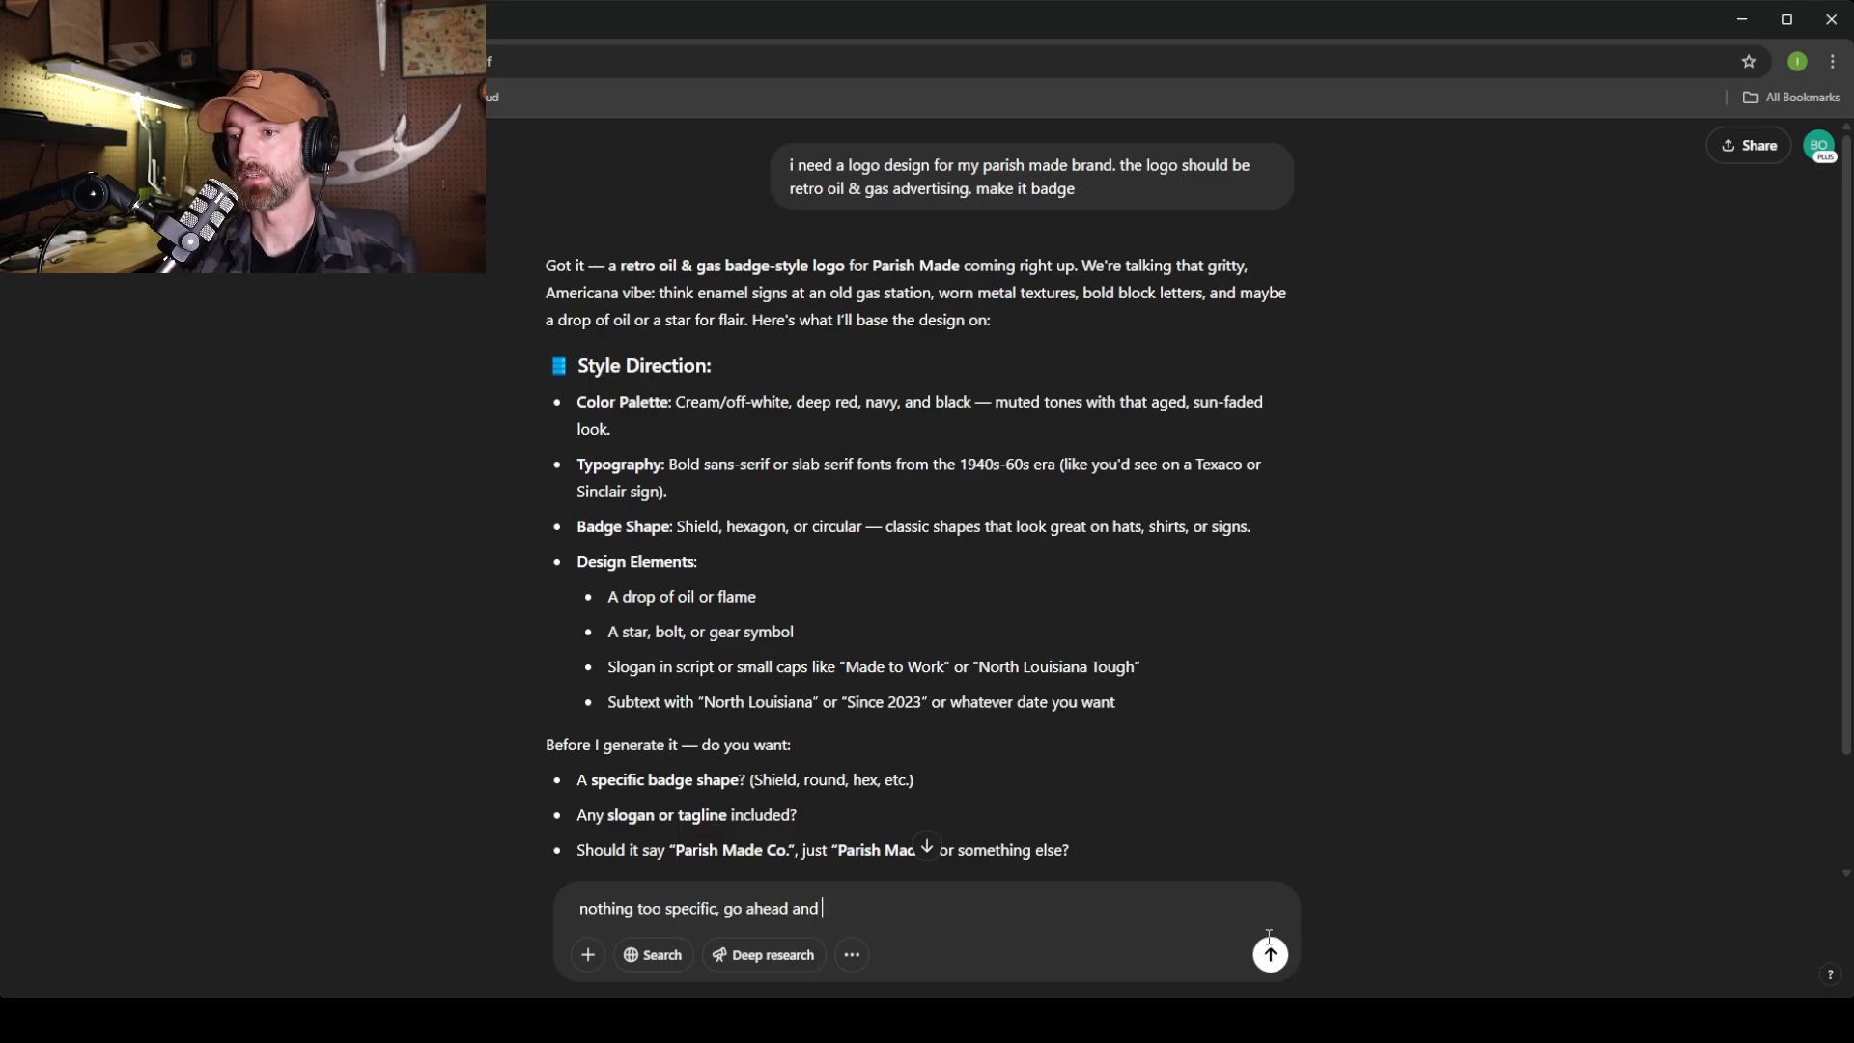
{"action": "type", "text": "generate your thing"}
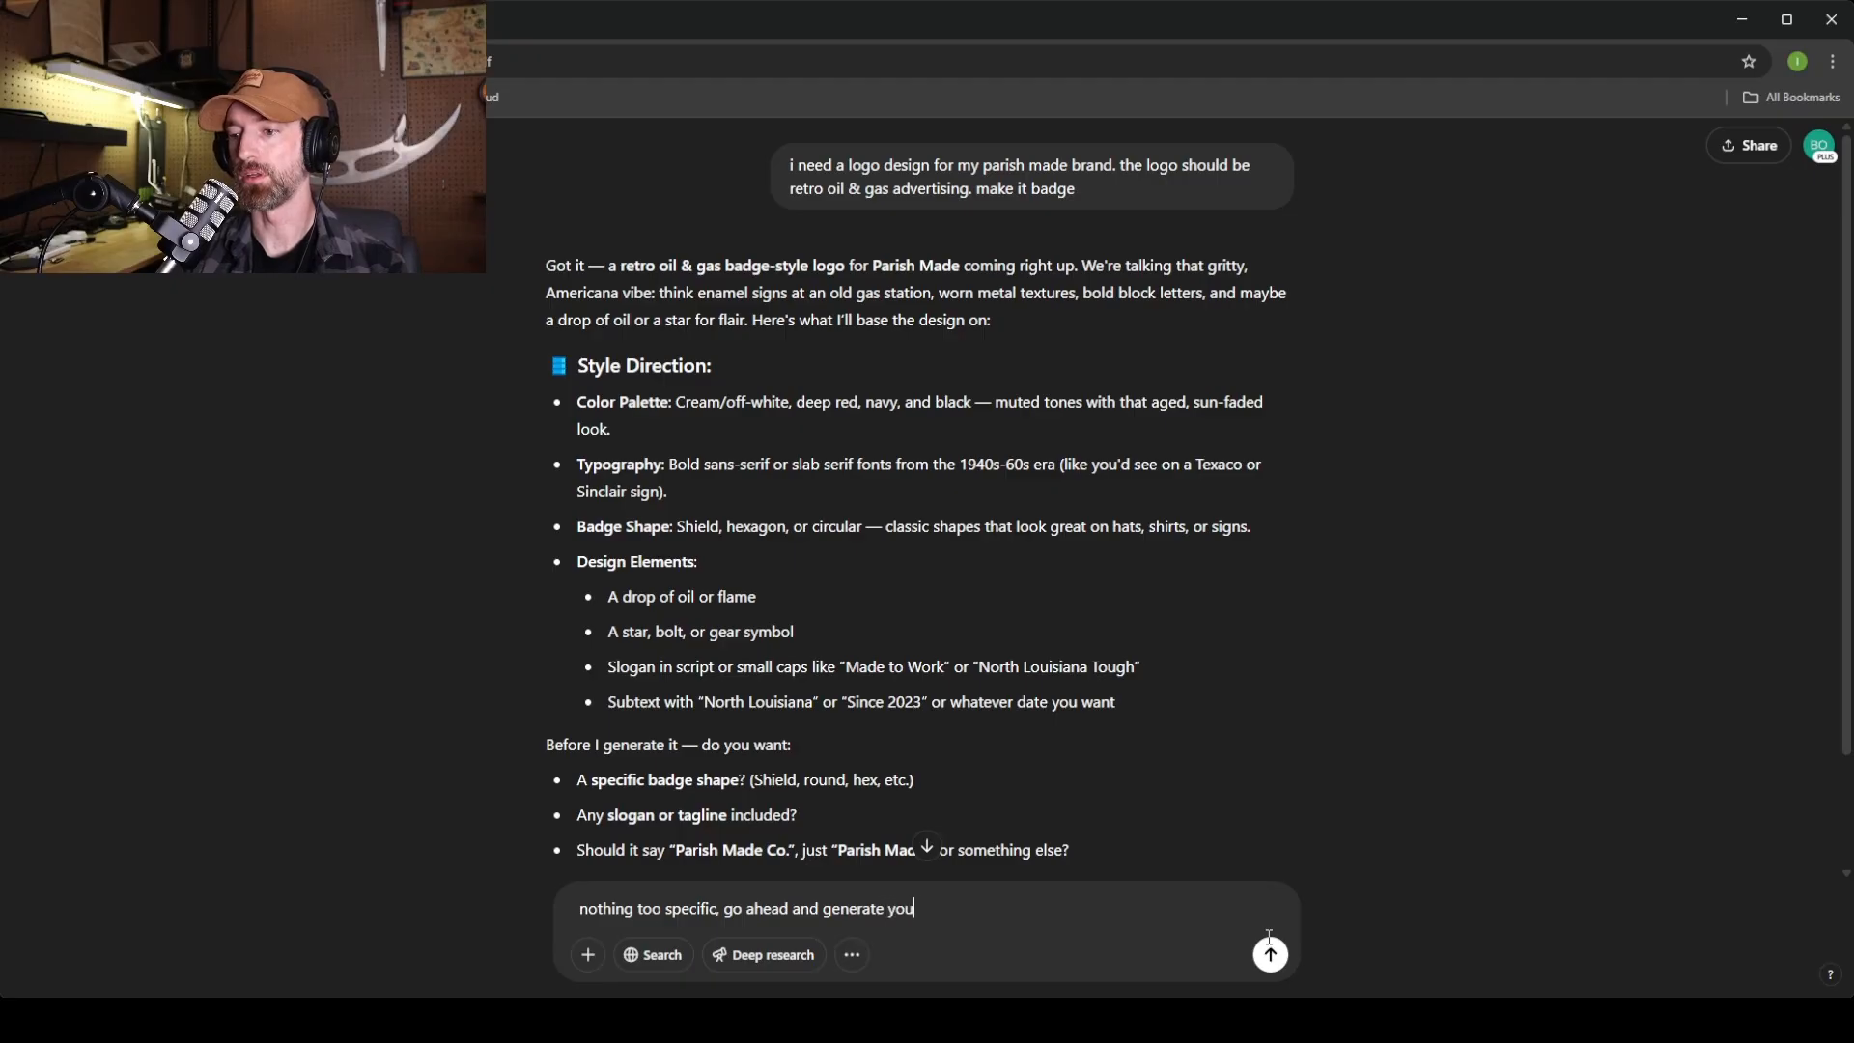
{"action": "key", "text": "Return"}
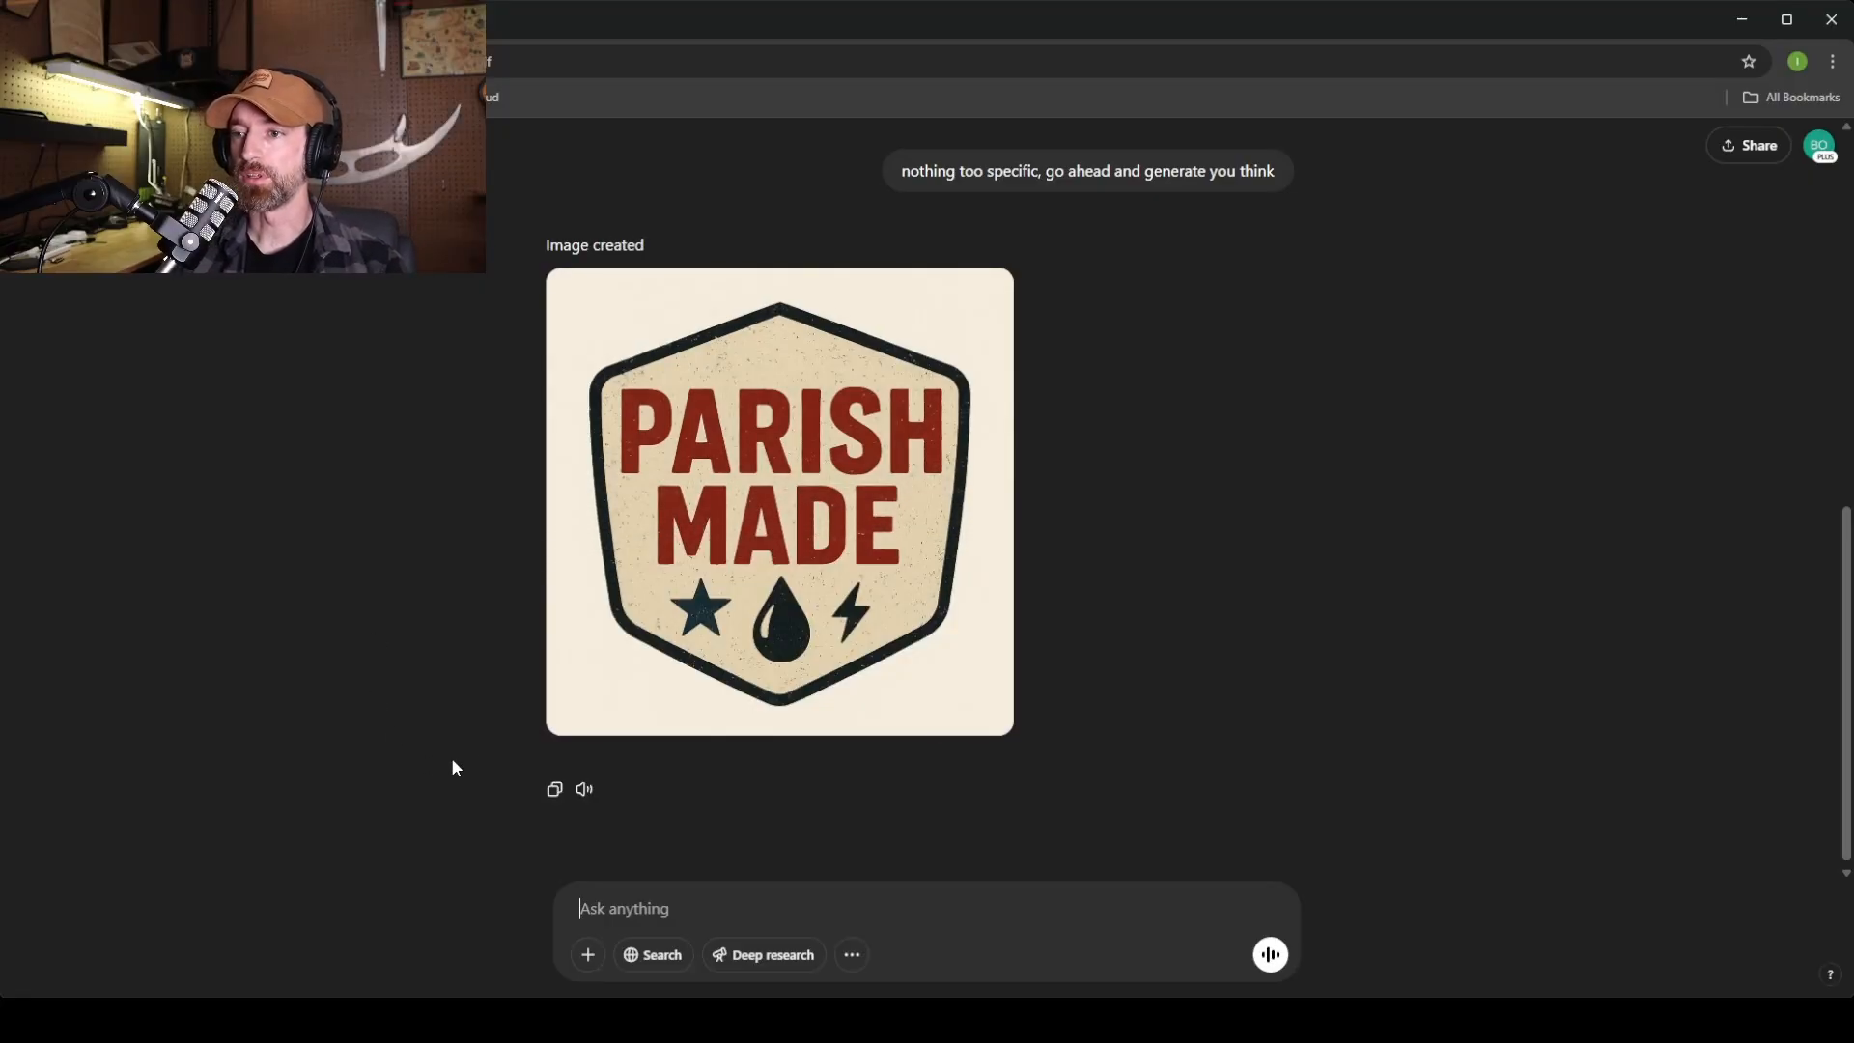
Open the PARISH MADE badge full-size, try marking the icons, then cancel the edit.
{"action": "mouse_move", "coordinate": [819, 658]}
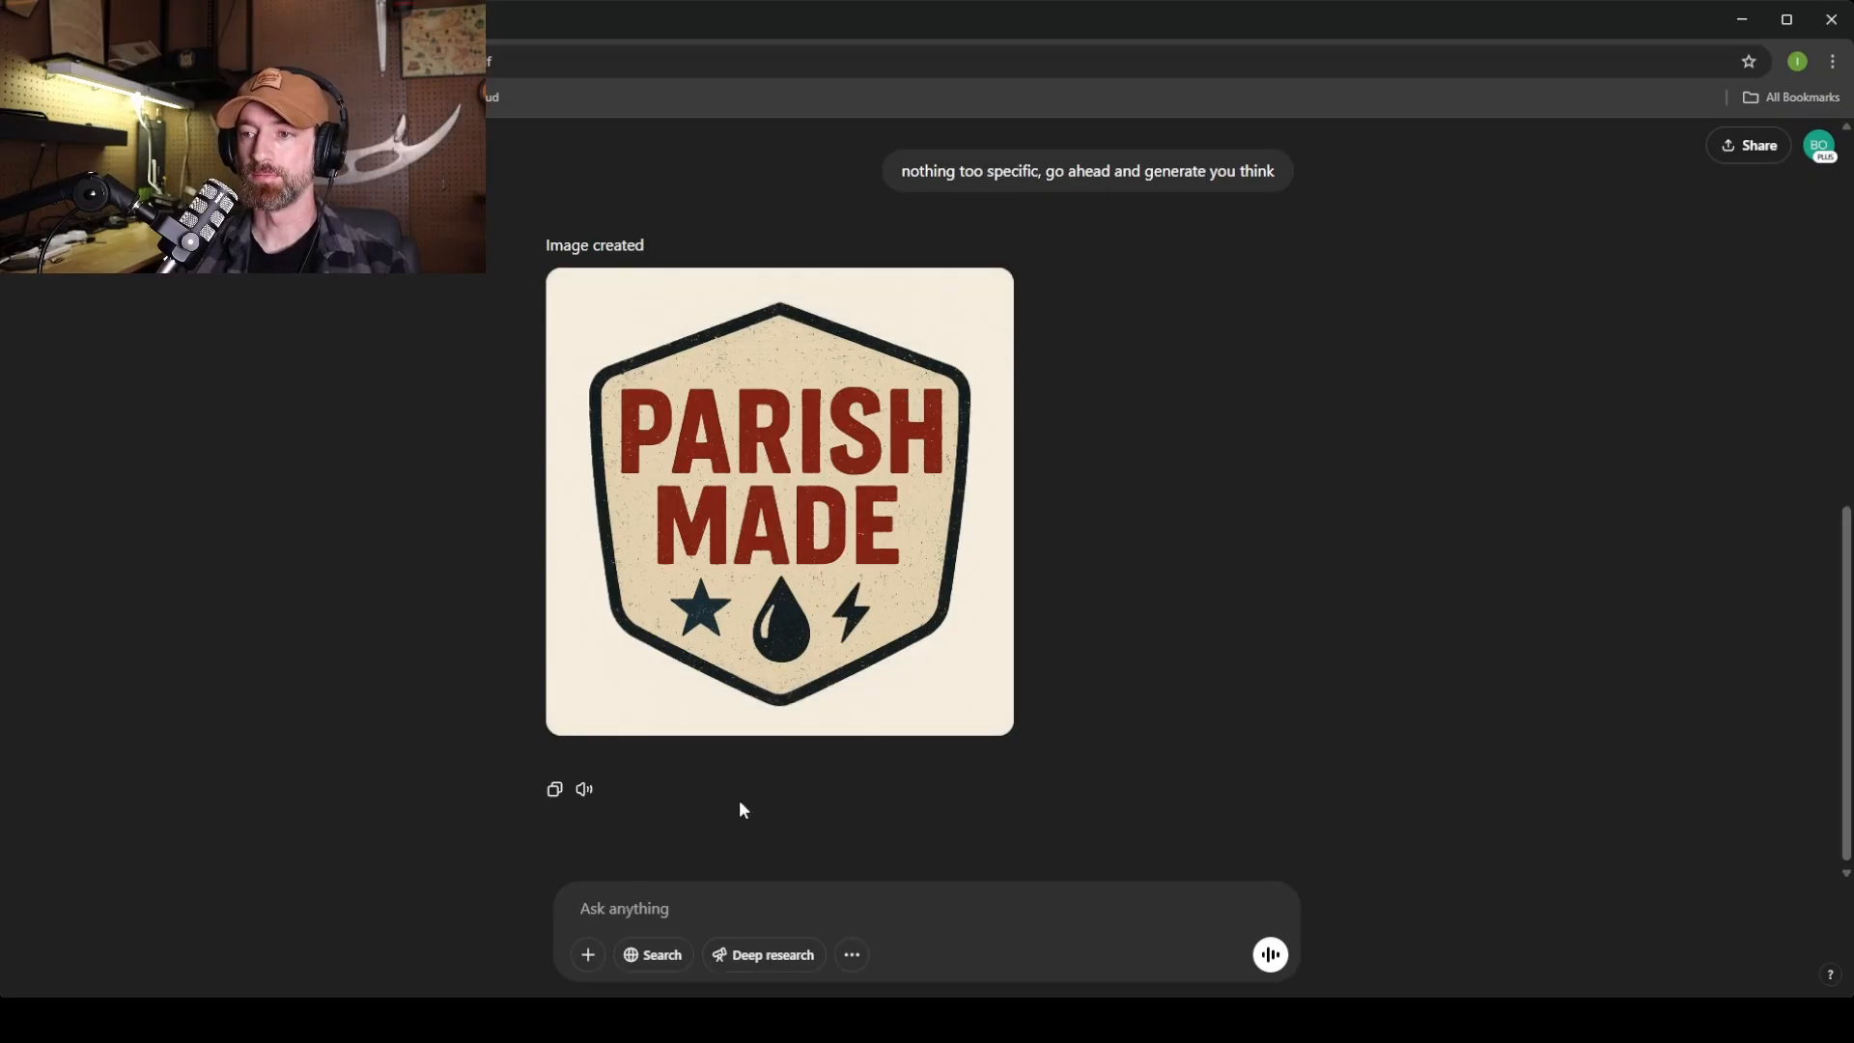
{"action": "left_click", "coordinate": [925, 397]}
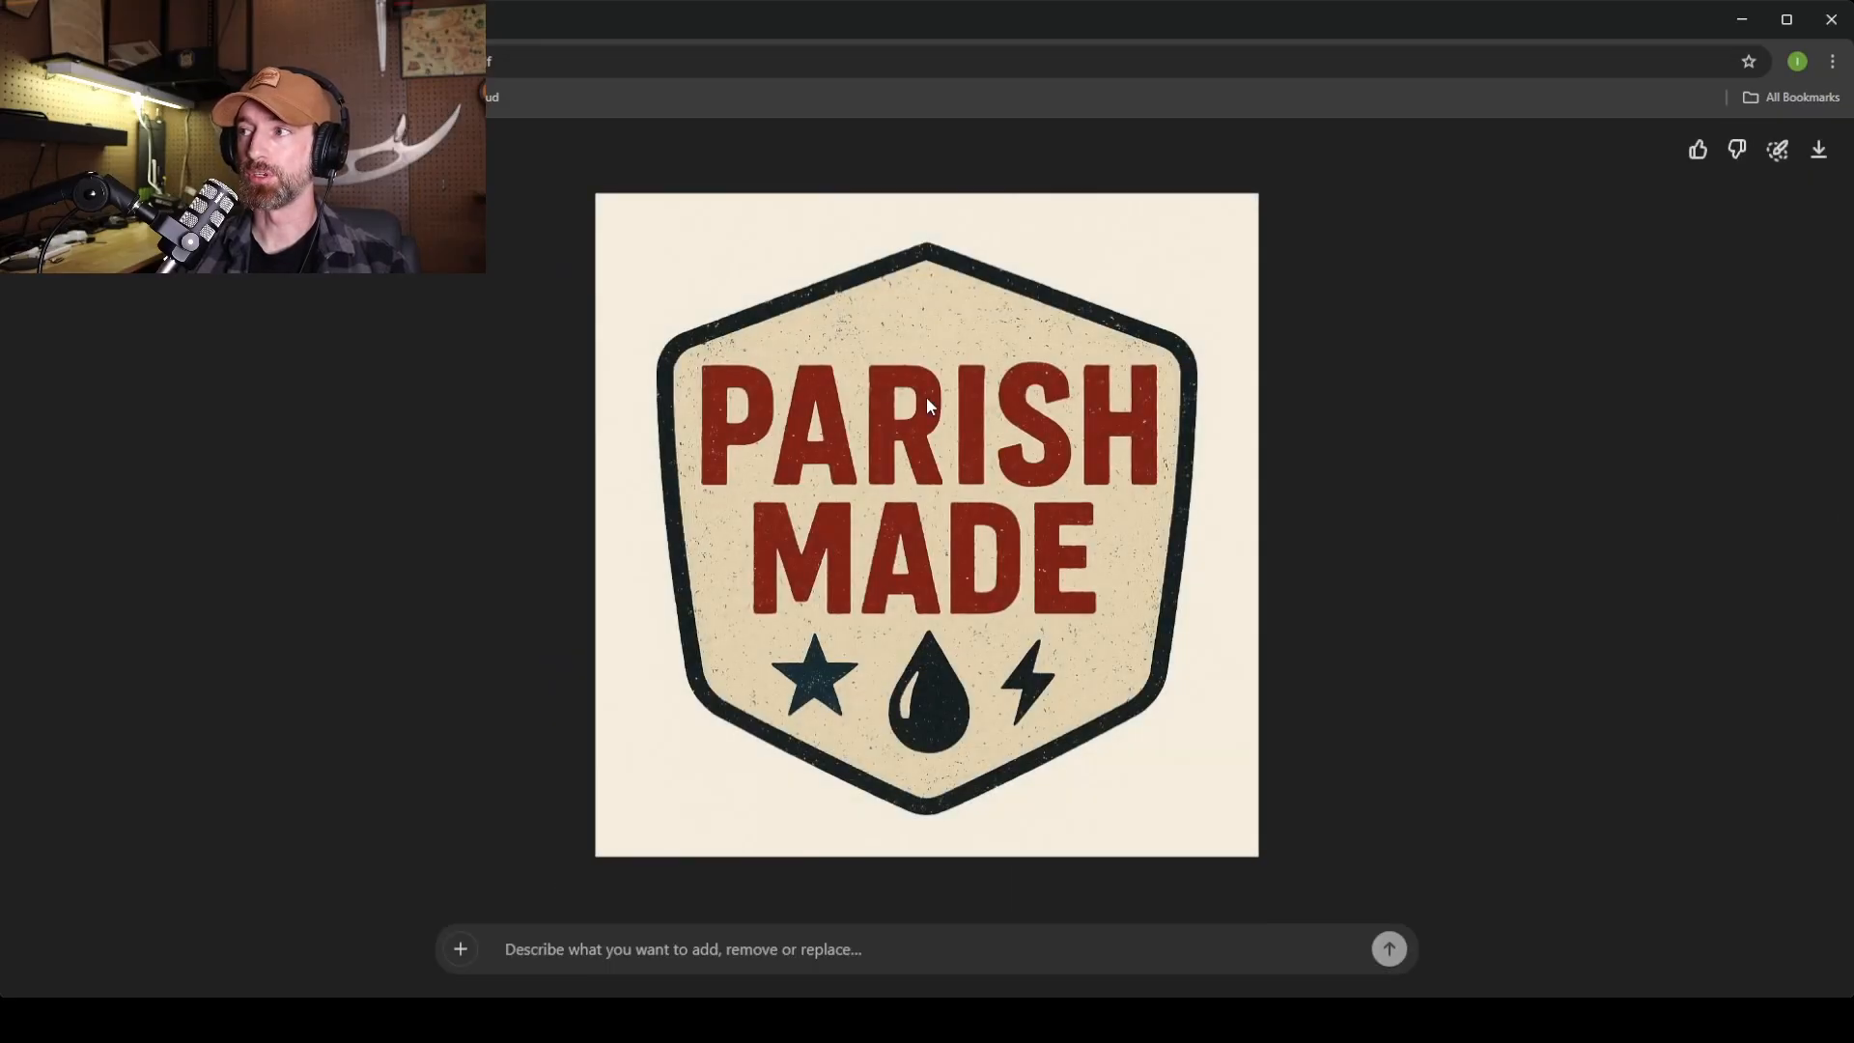
{"action": "left_click", "coordinate": [1775, 164]}
{"action": "mouse_move", "coordinate": [869, 676]}
{"action": "left_mouse_down"}
{"action": "mouse_move", "coordinate": [826, 666]}
{"action": "mouse_move", "coordinate": [849, 724]}
{"action": "mouse_move", "coordinate": [1023, 695]}
{"action": "mouse_move", "coordinate": [918, 647]}
{"action": "left_mouse_up"}
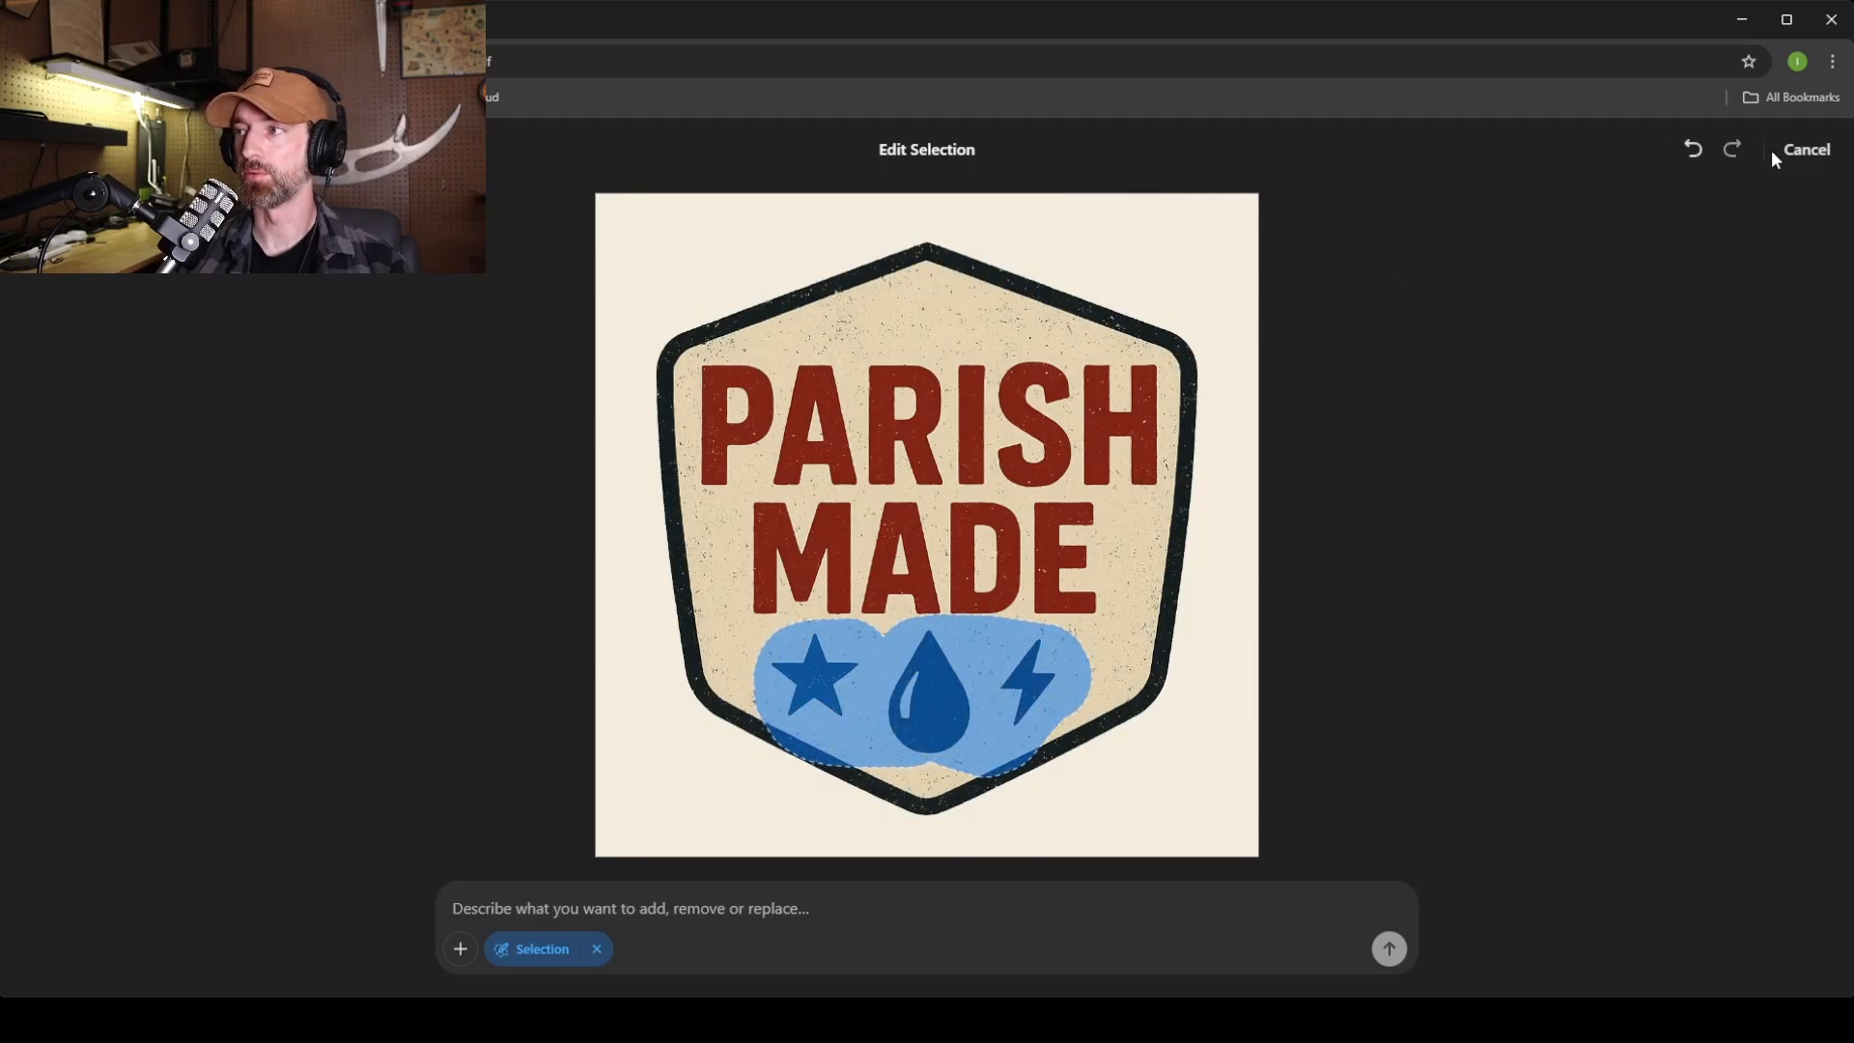
{"action": "left_click", "coordinate": [1802, 150]}
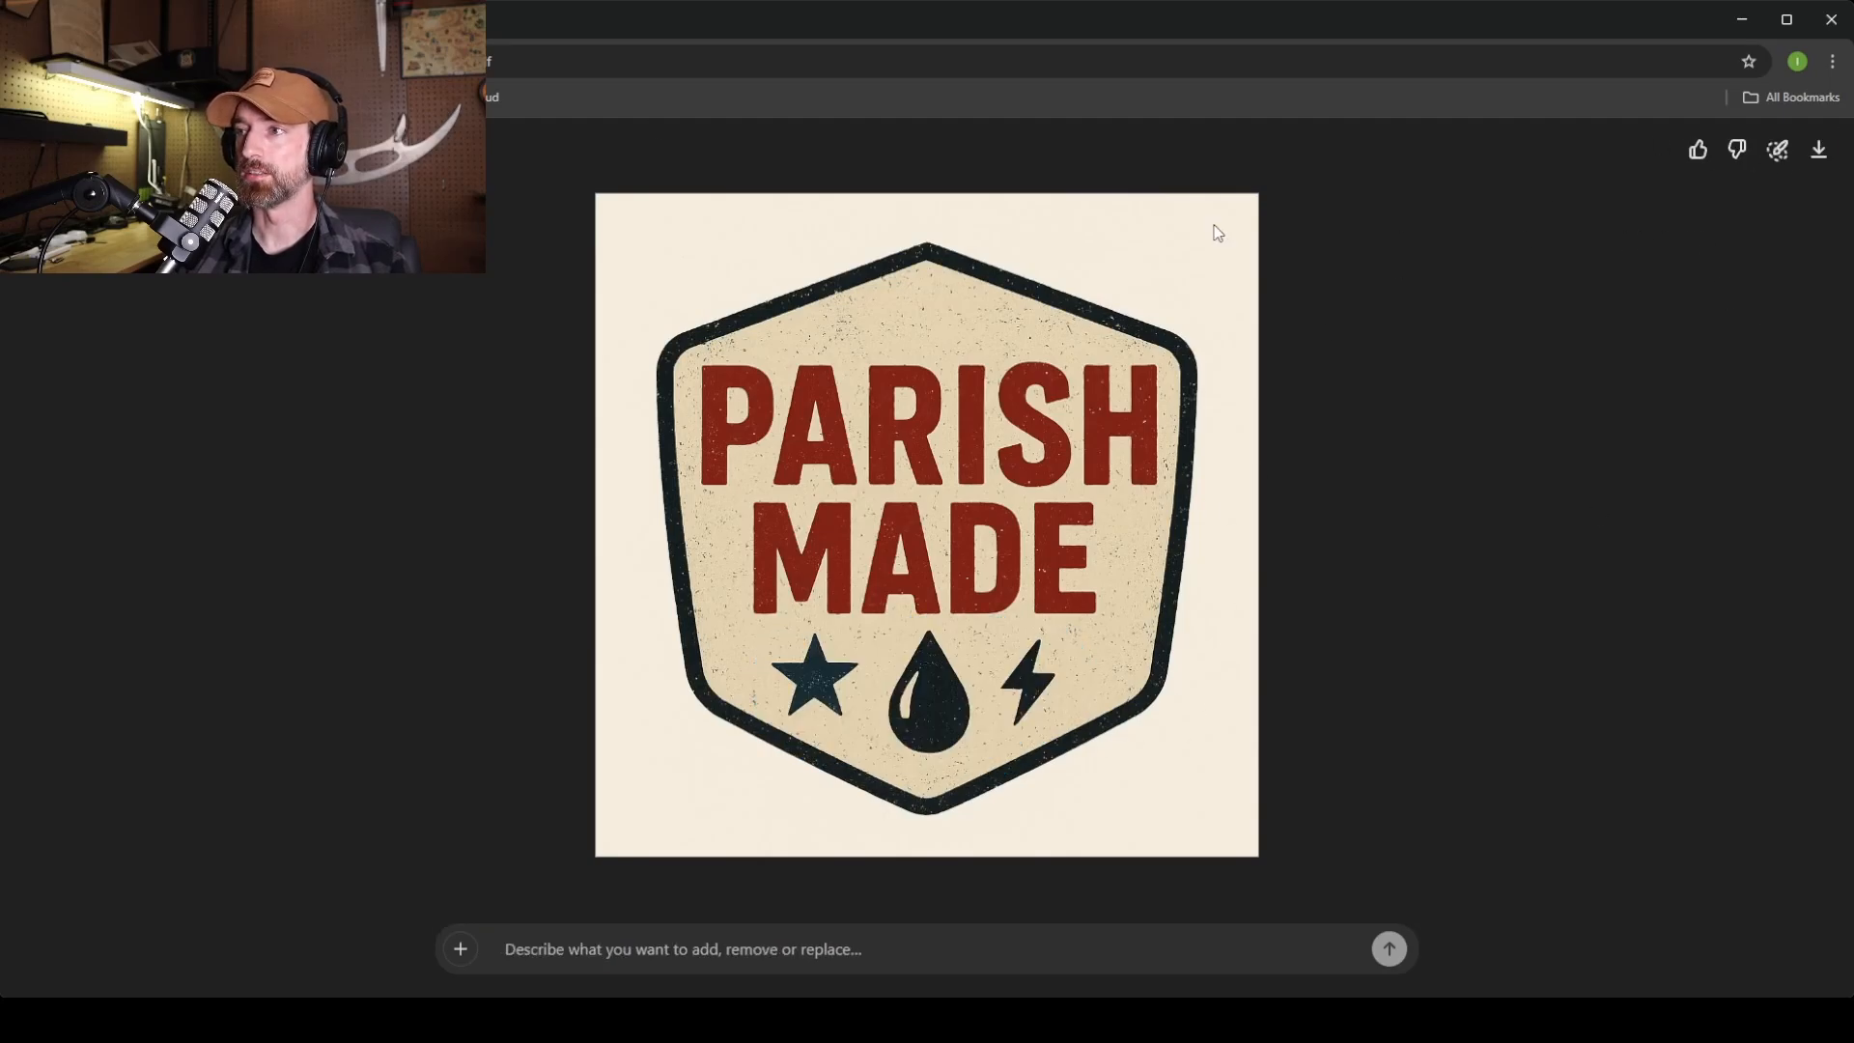
Close the image view and attach the black Parish Made reference badge to a new message.
{"action": "left_click", "coordinate": [35, 150]}
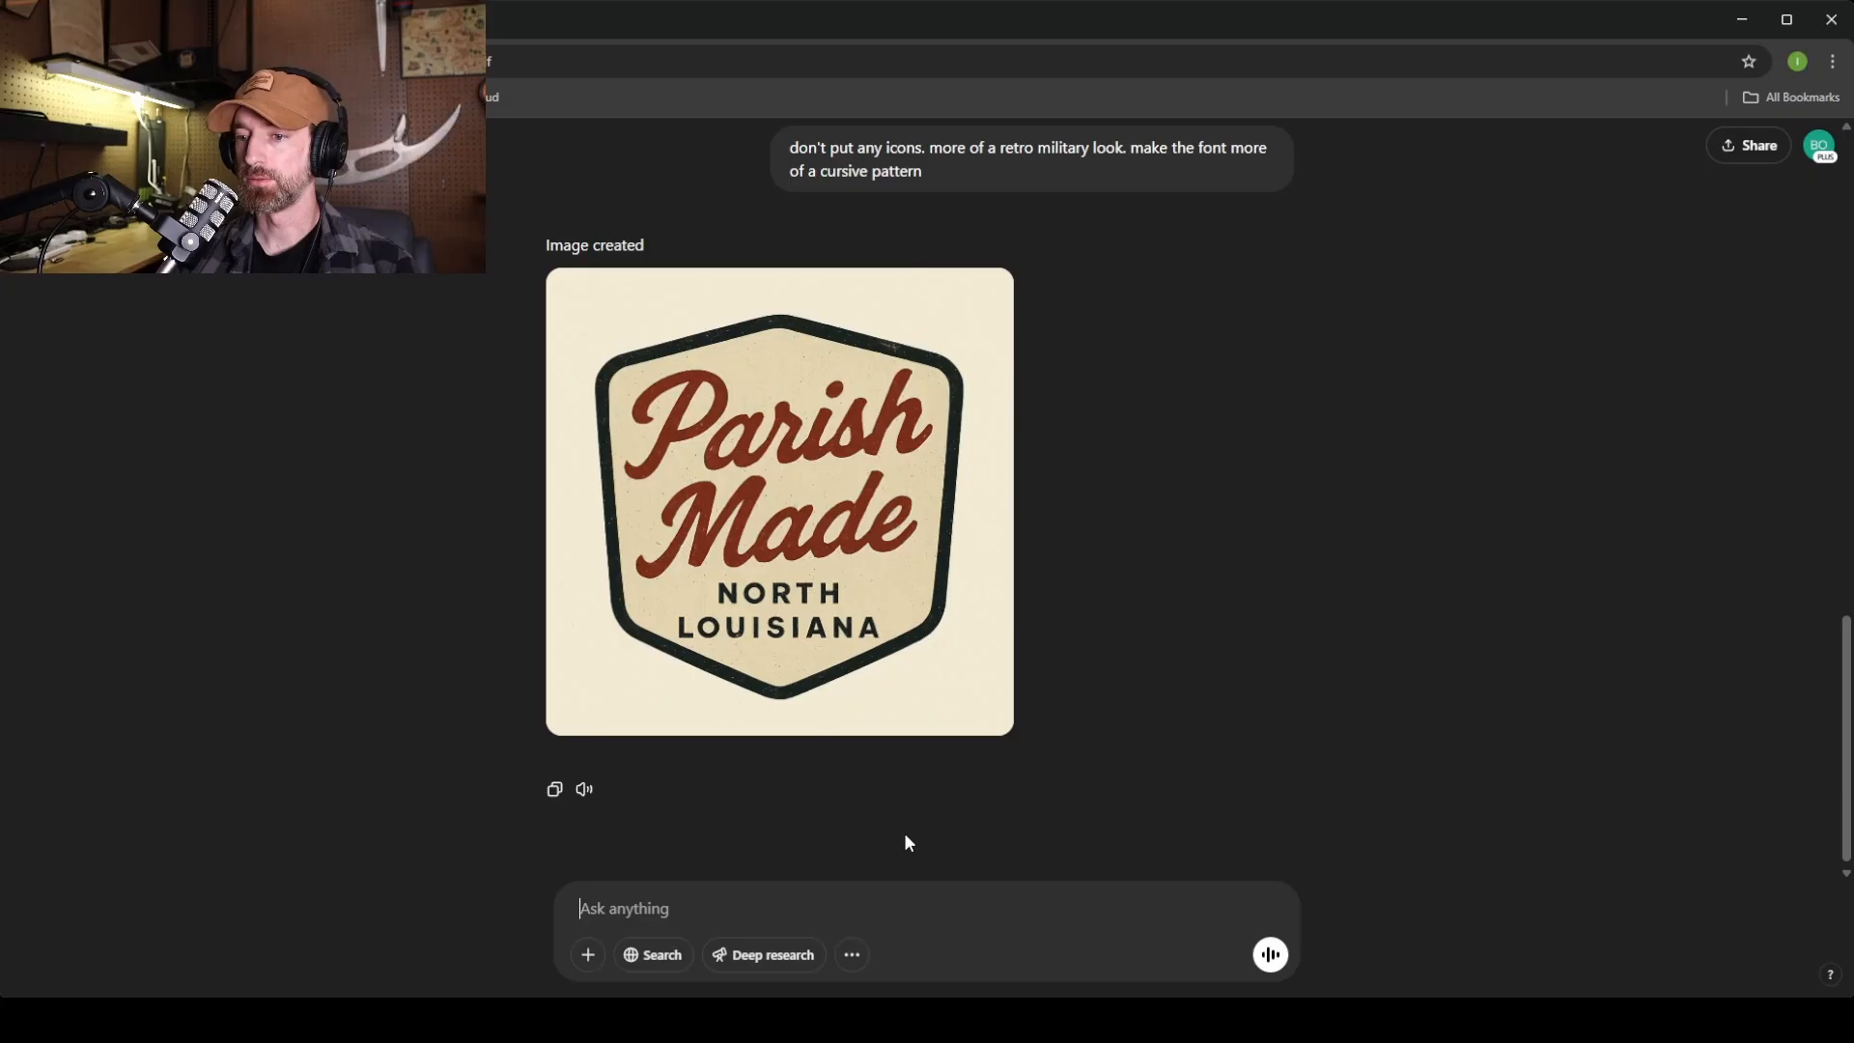
{"action": "key", "text": "alt+Tab"}
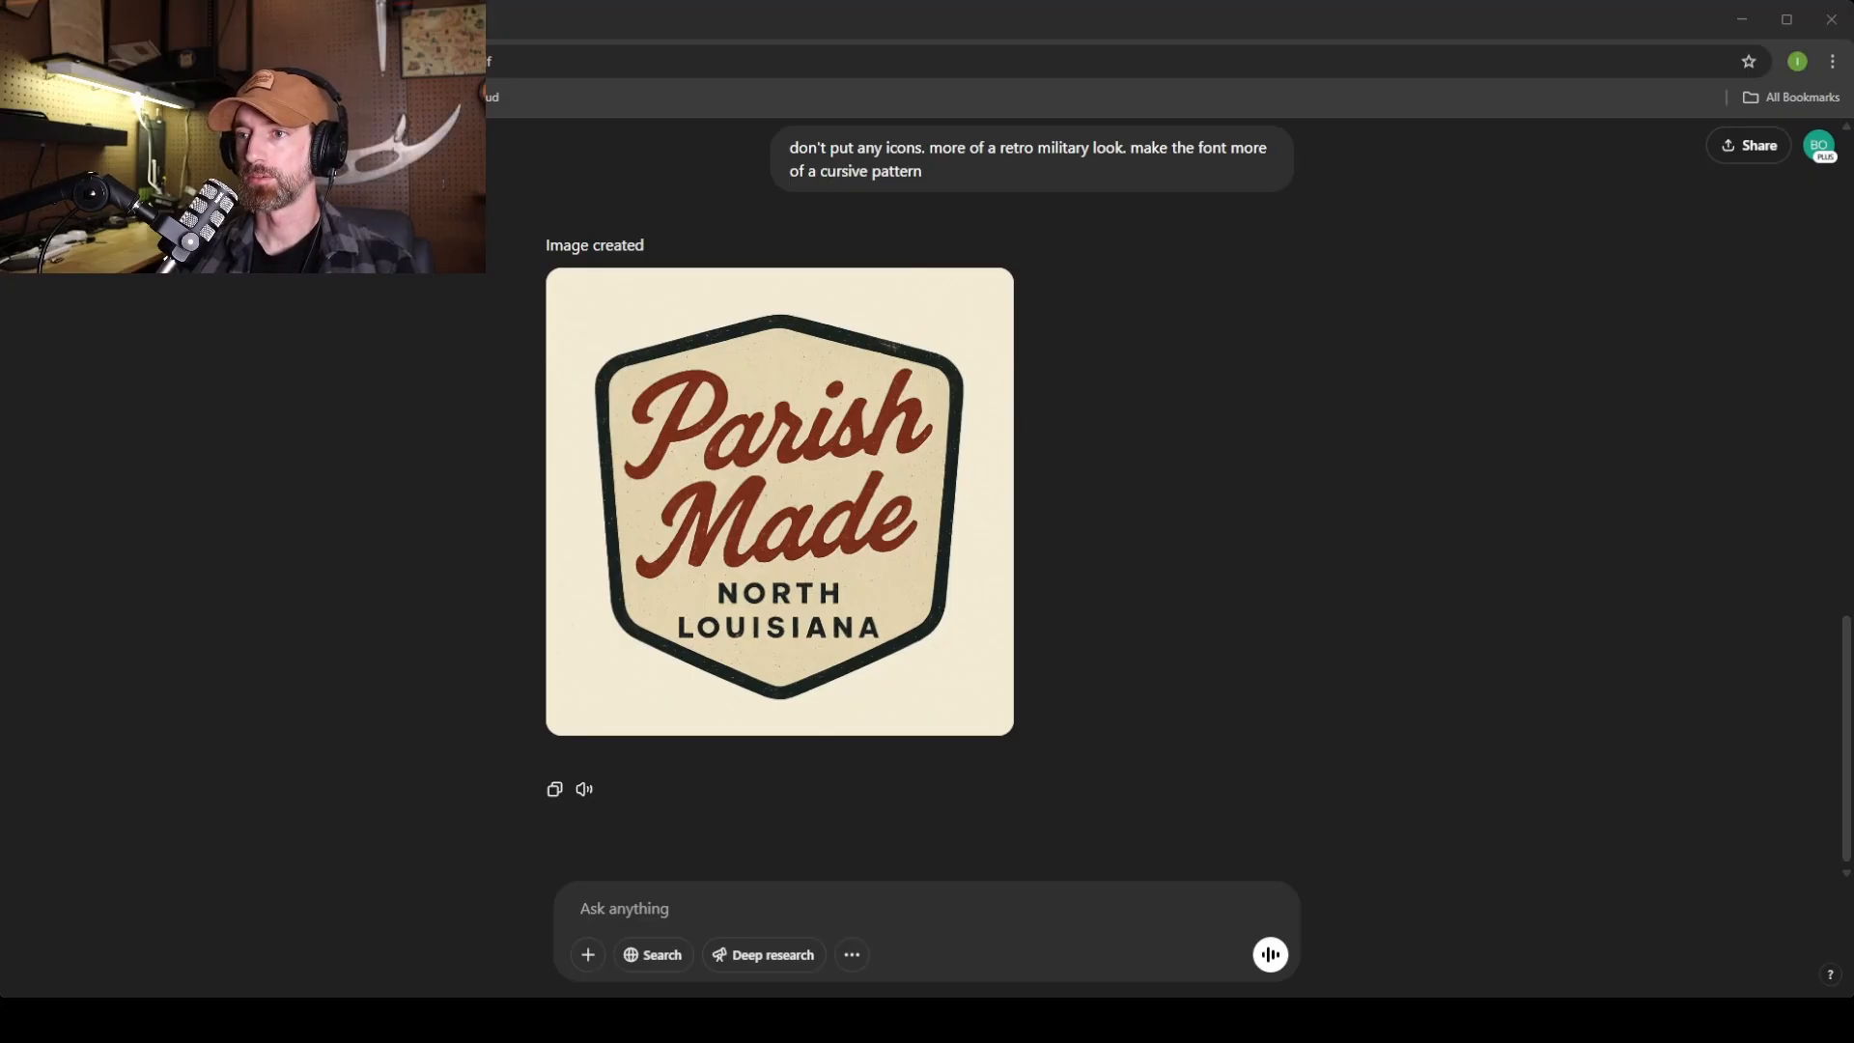
{"action": "key", "text": "alt+Tab"}
{"action": "key", "text": "alt+Tab"}
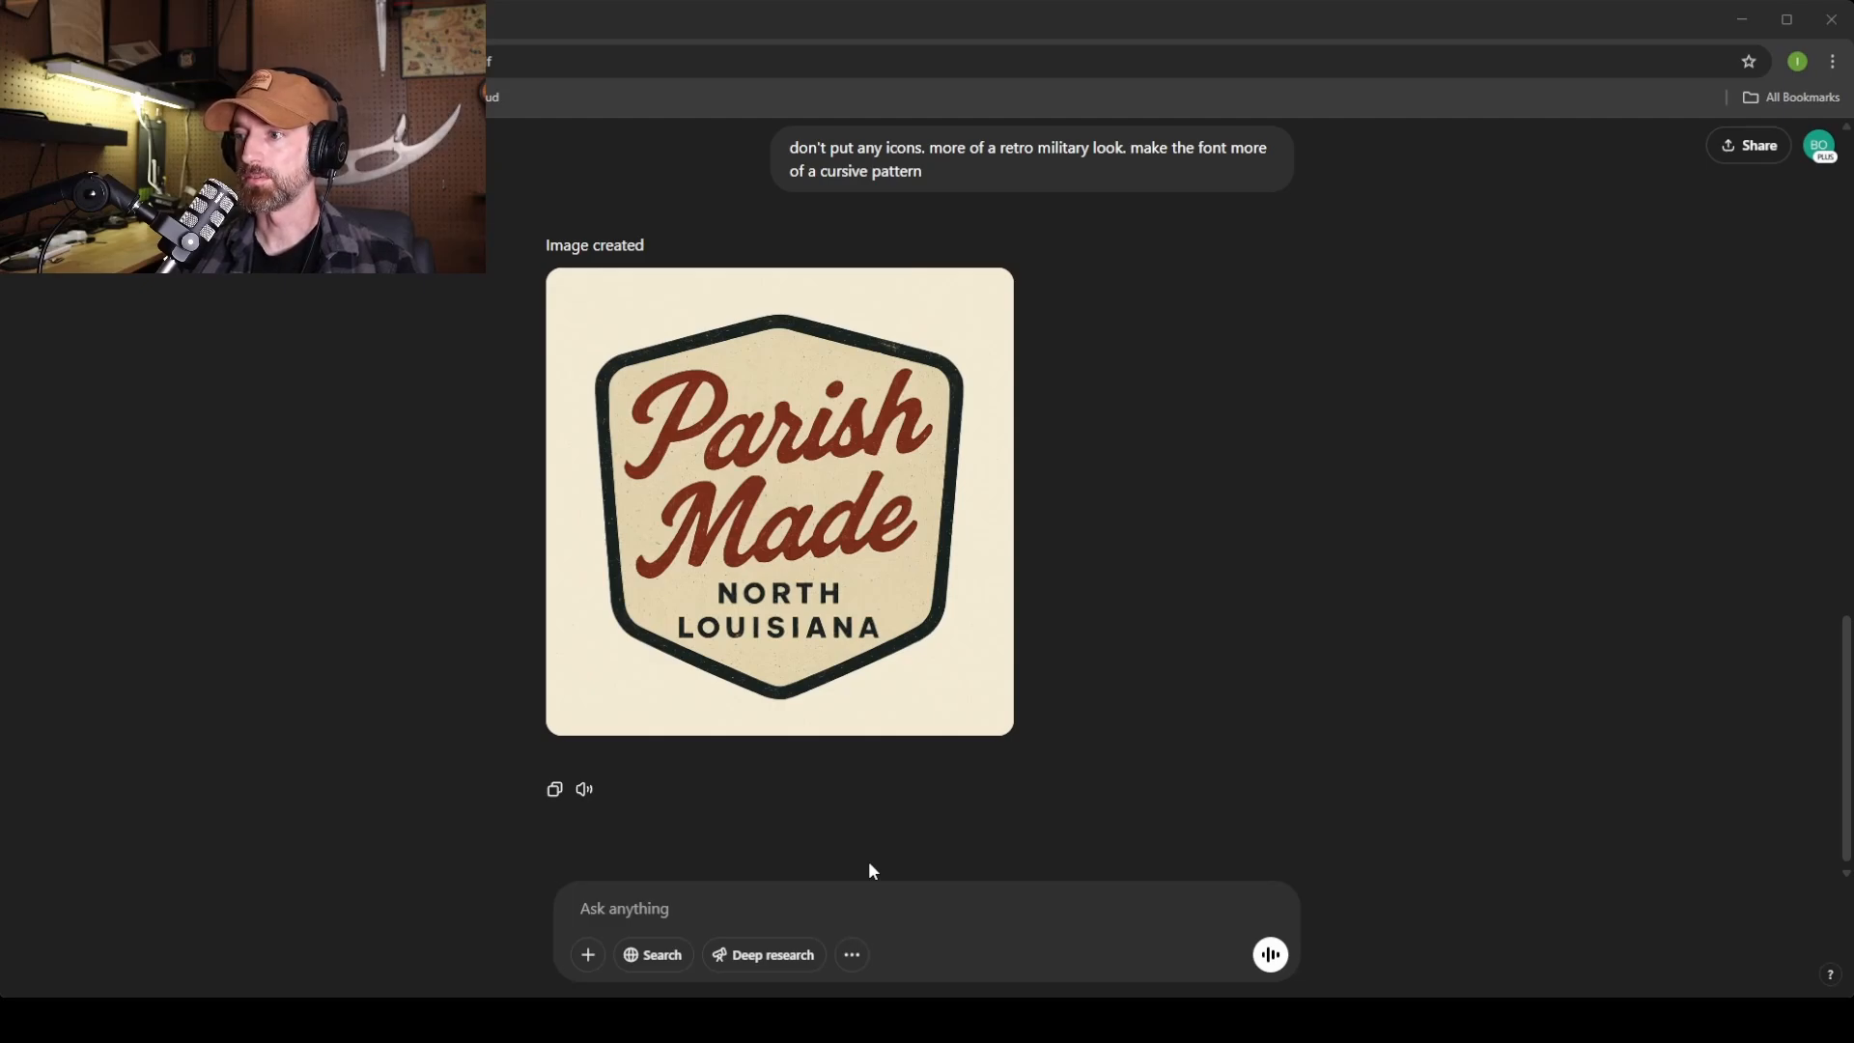
{"action": "mouse_move", "coordinate": [868, 862]}
{"action": "left_mouse_down"}
{"action": "mouse_move", "coordinate": [927, 579]}
{"action": "mouse_move", "coordinate": [840, 880]}
{"action": "left_mouse_up"}
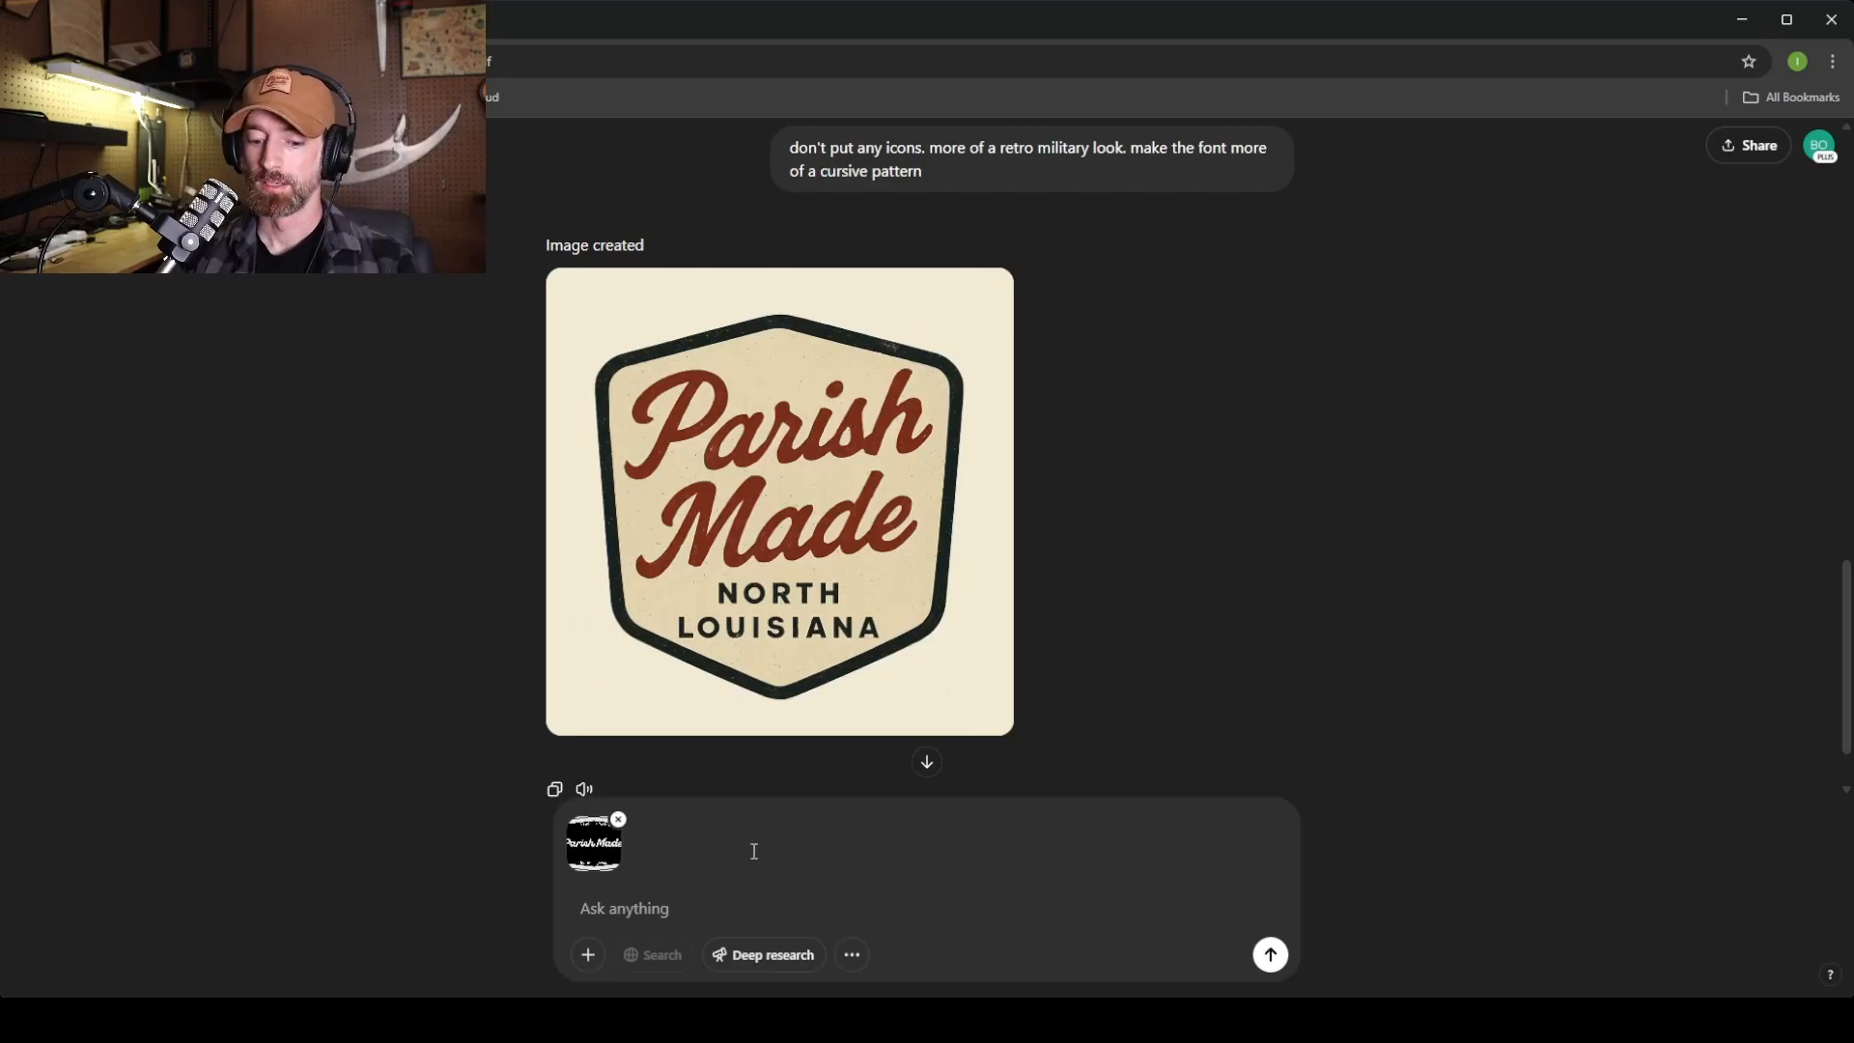
Ask ChatGPT to generate its own better-composed version using the attached photo as reference.
{"action": "type", "text": "generate"}
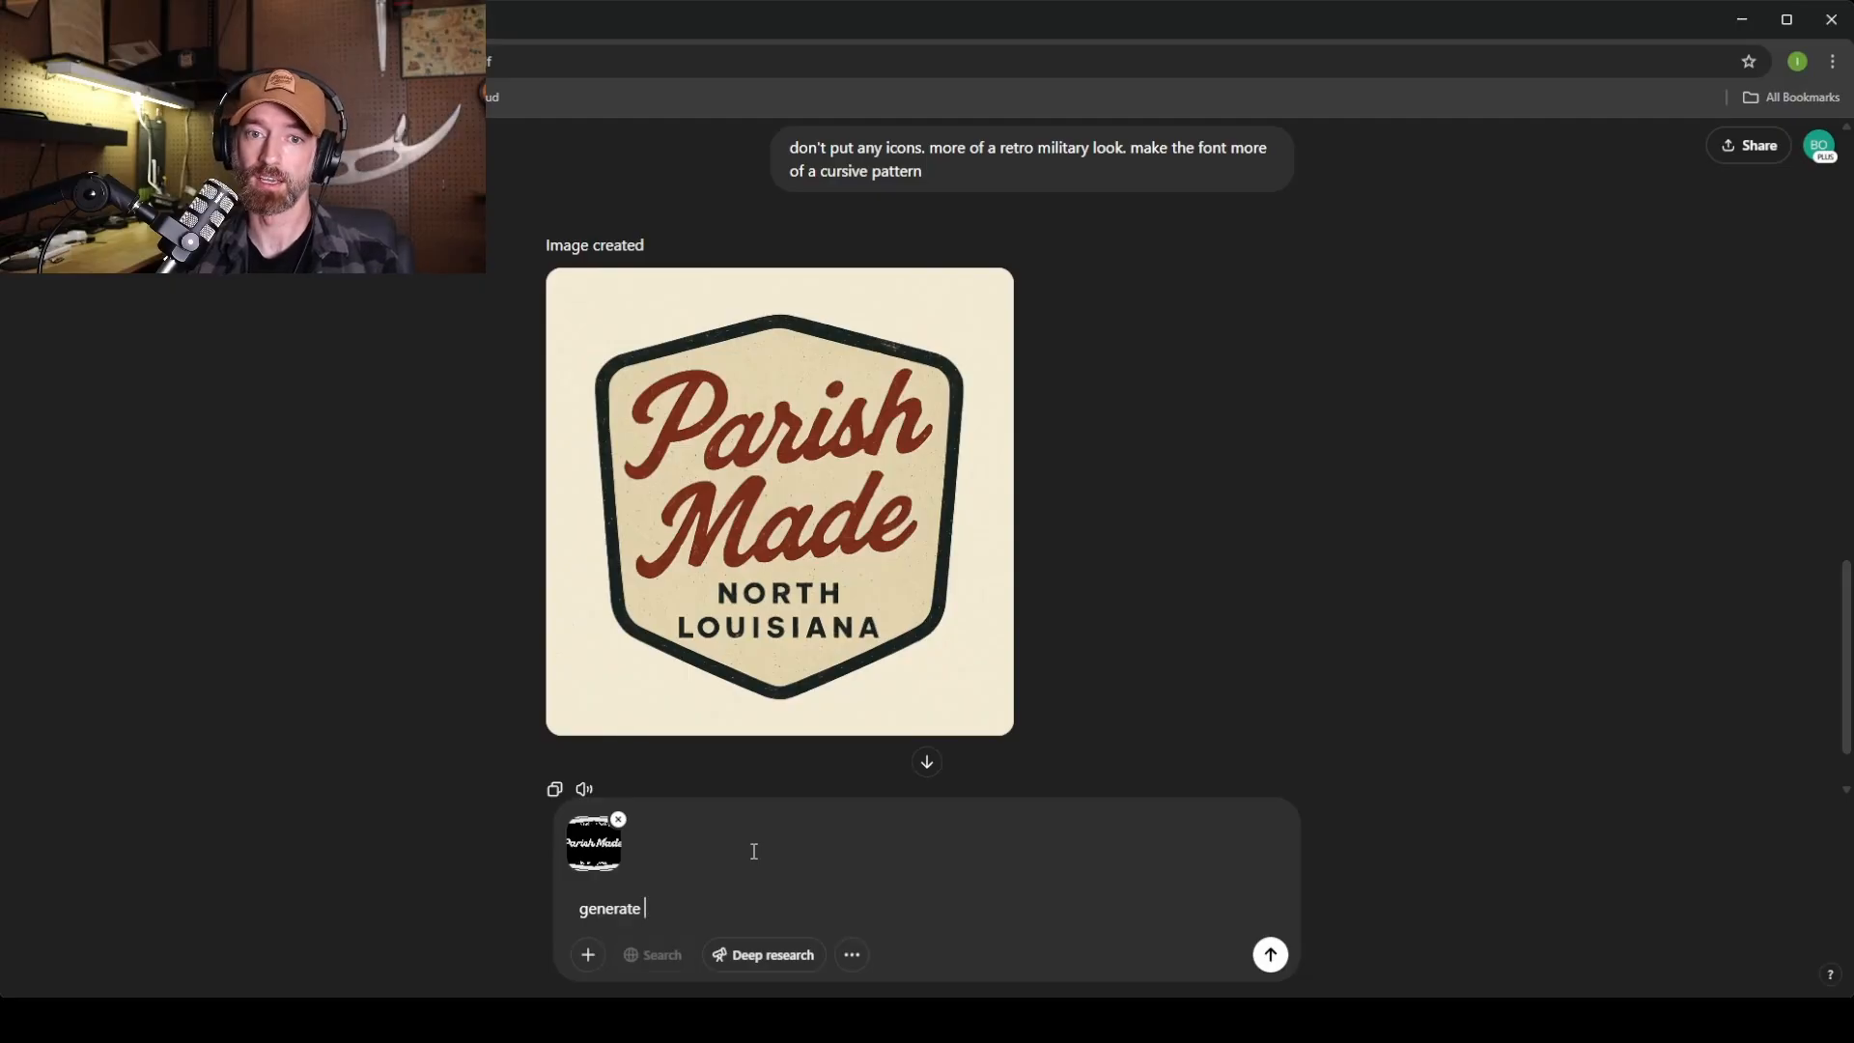
{"action": "type", "text": "another image"}
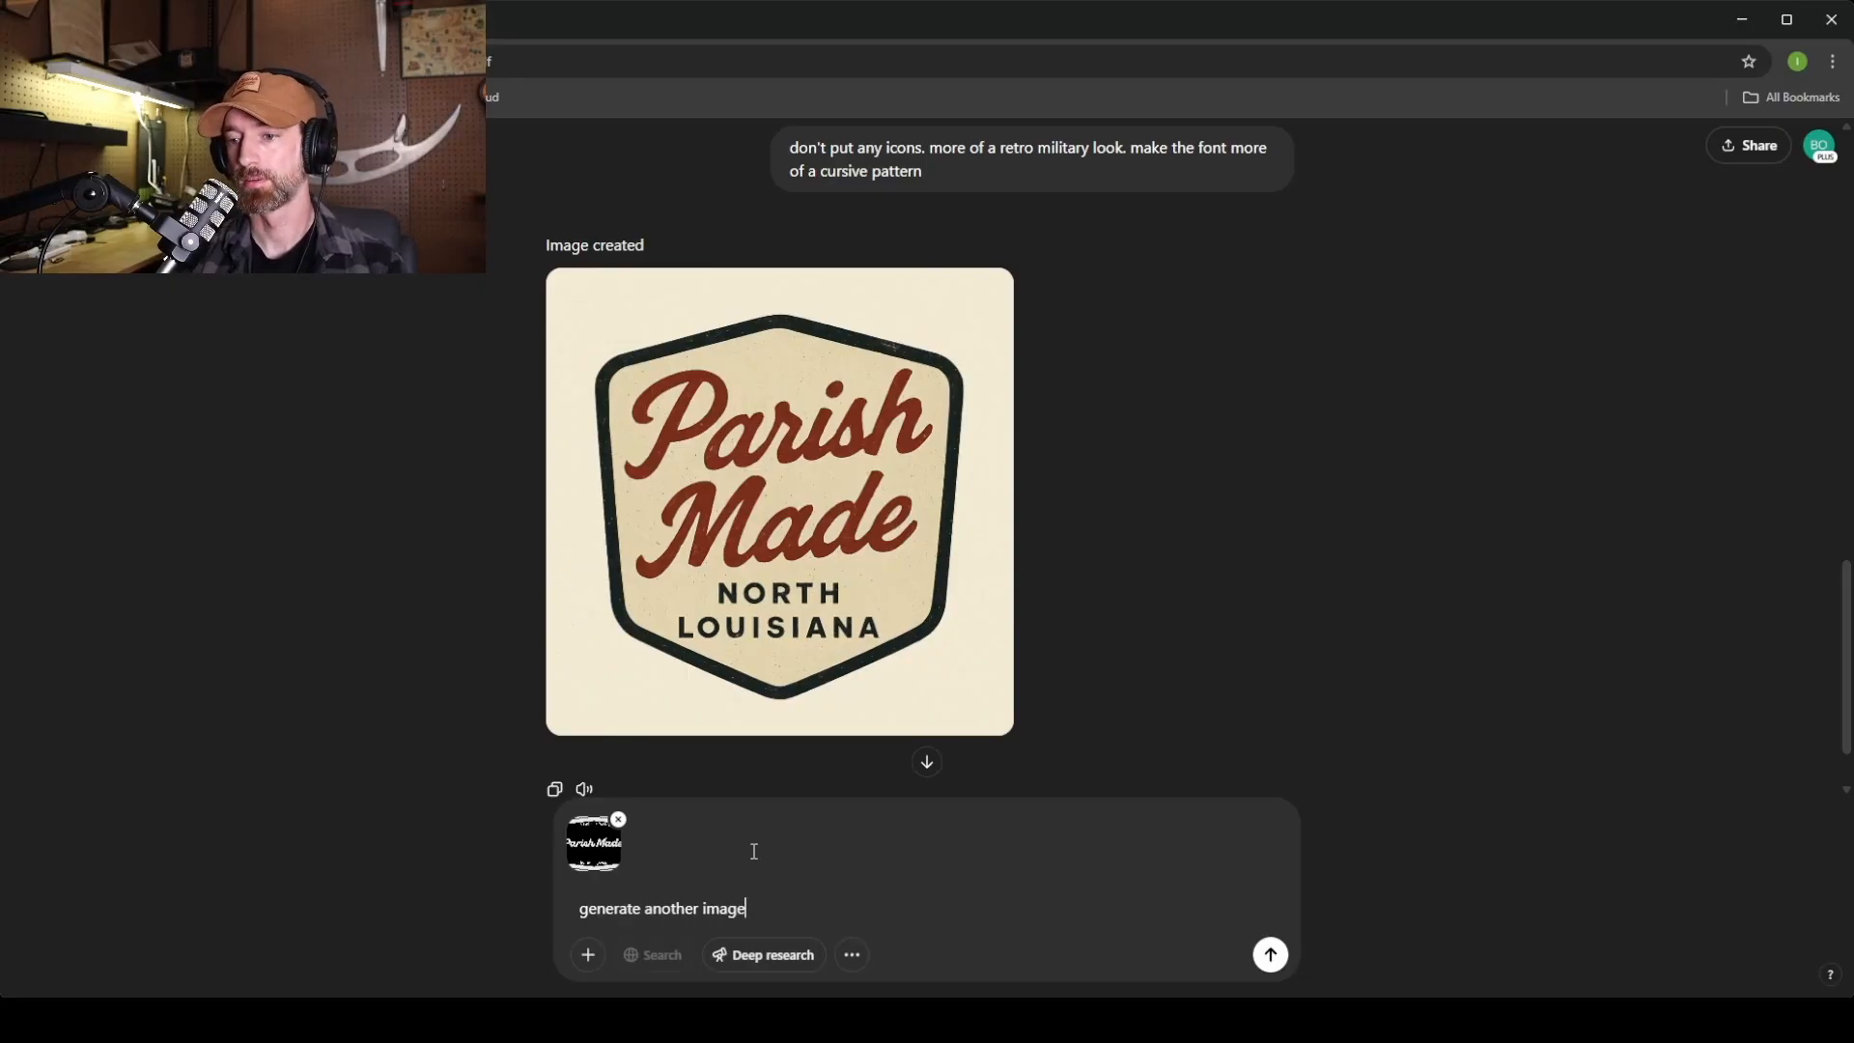
{"action": "type", "text": ". use this photo as reference and make your own v"}
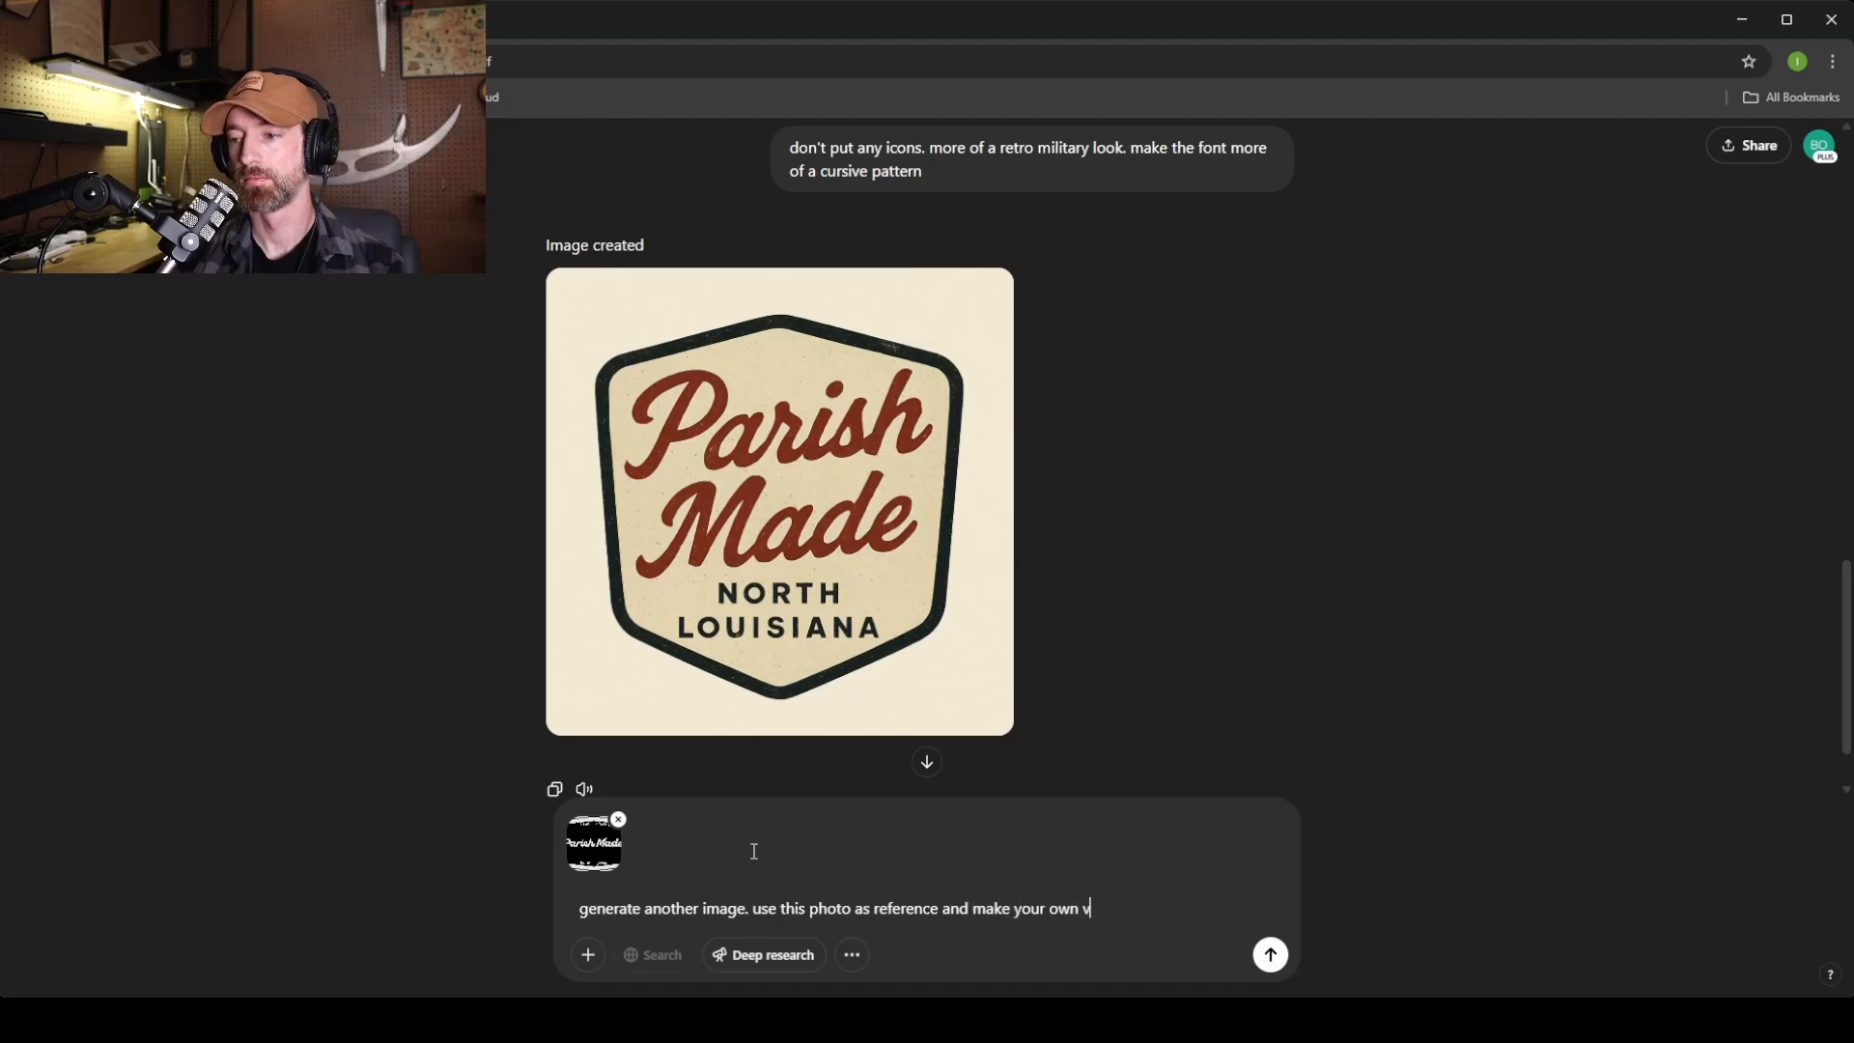
{"action": "type", "text": "ersion of it with better composition."}
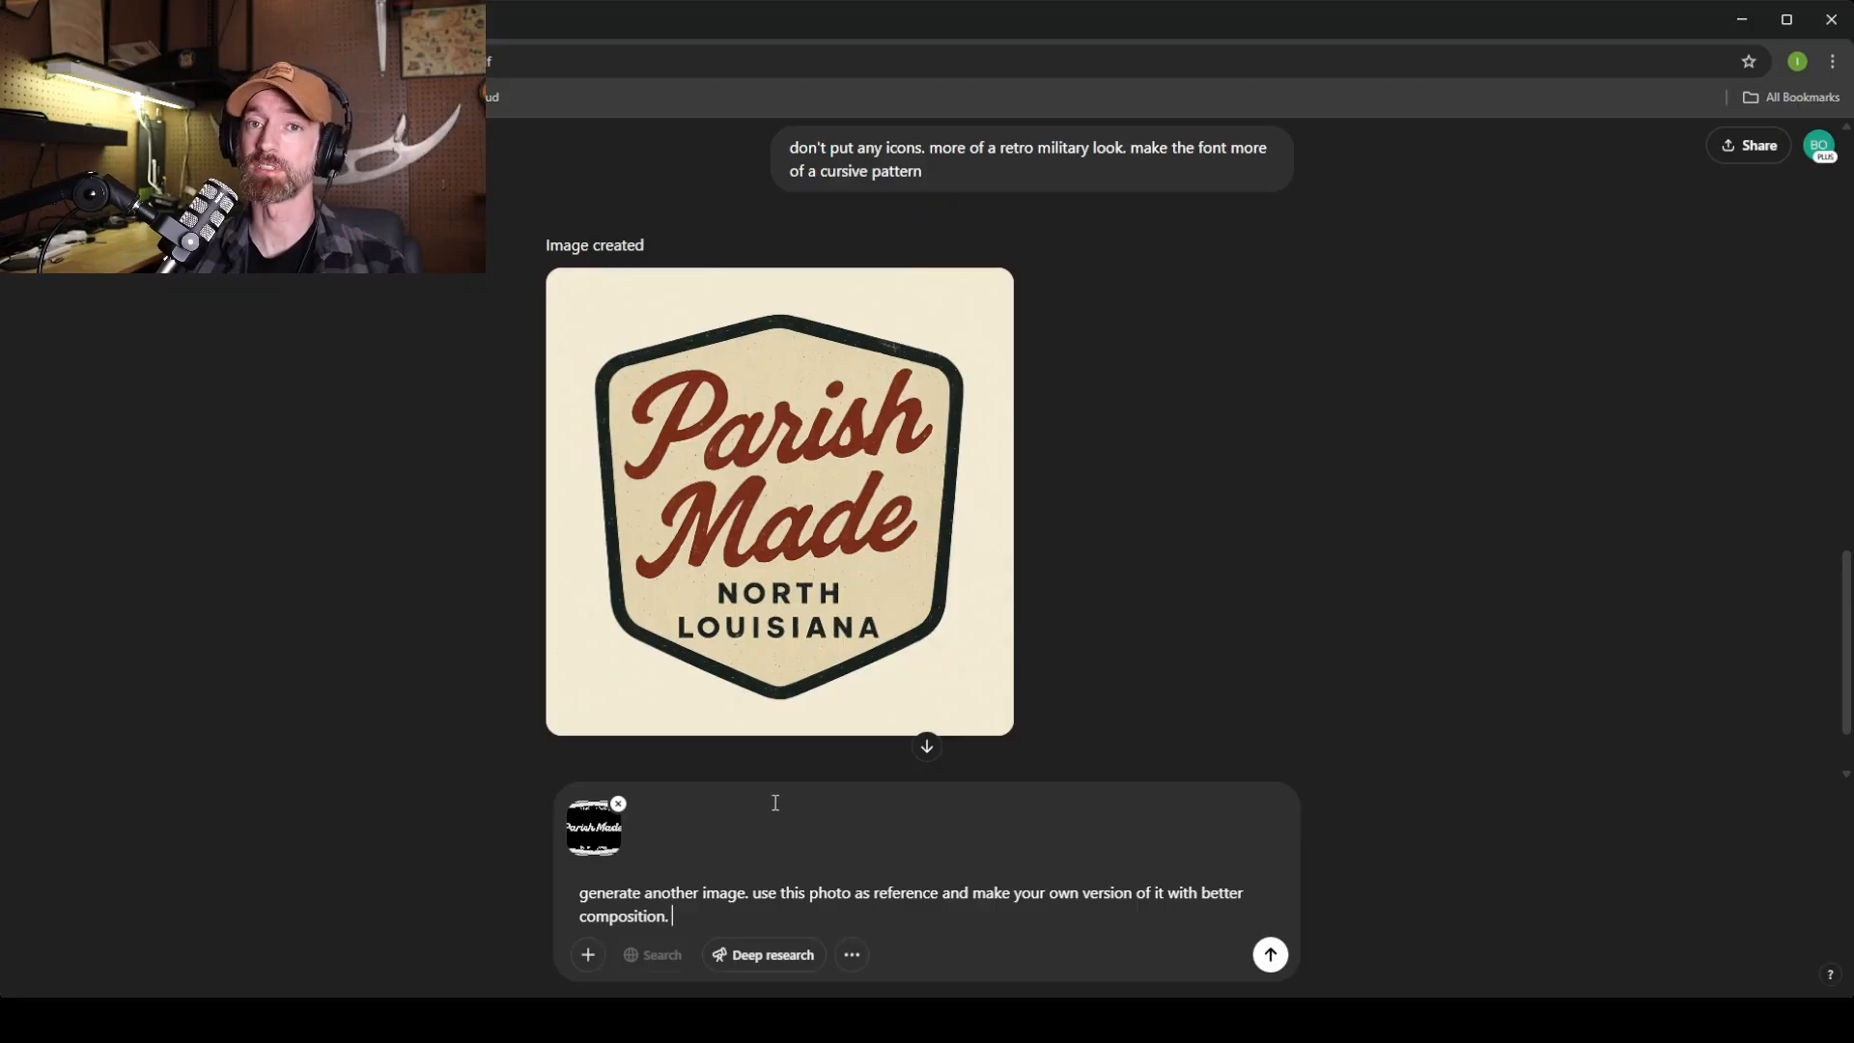
{"action": "left_click", "coordinate": [1268, 956]}
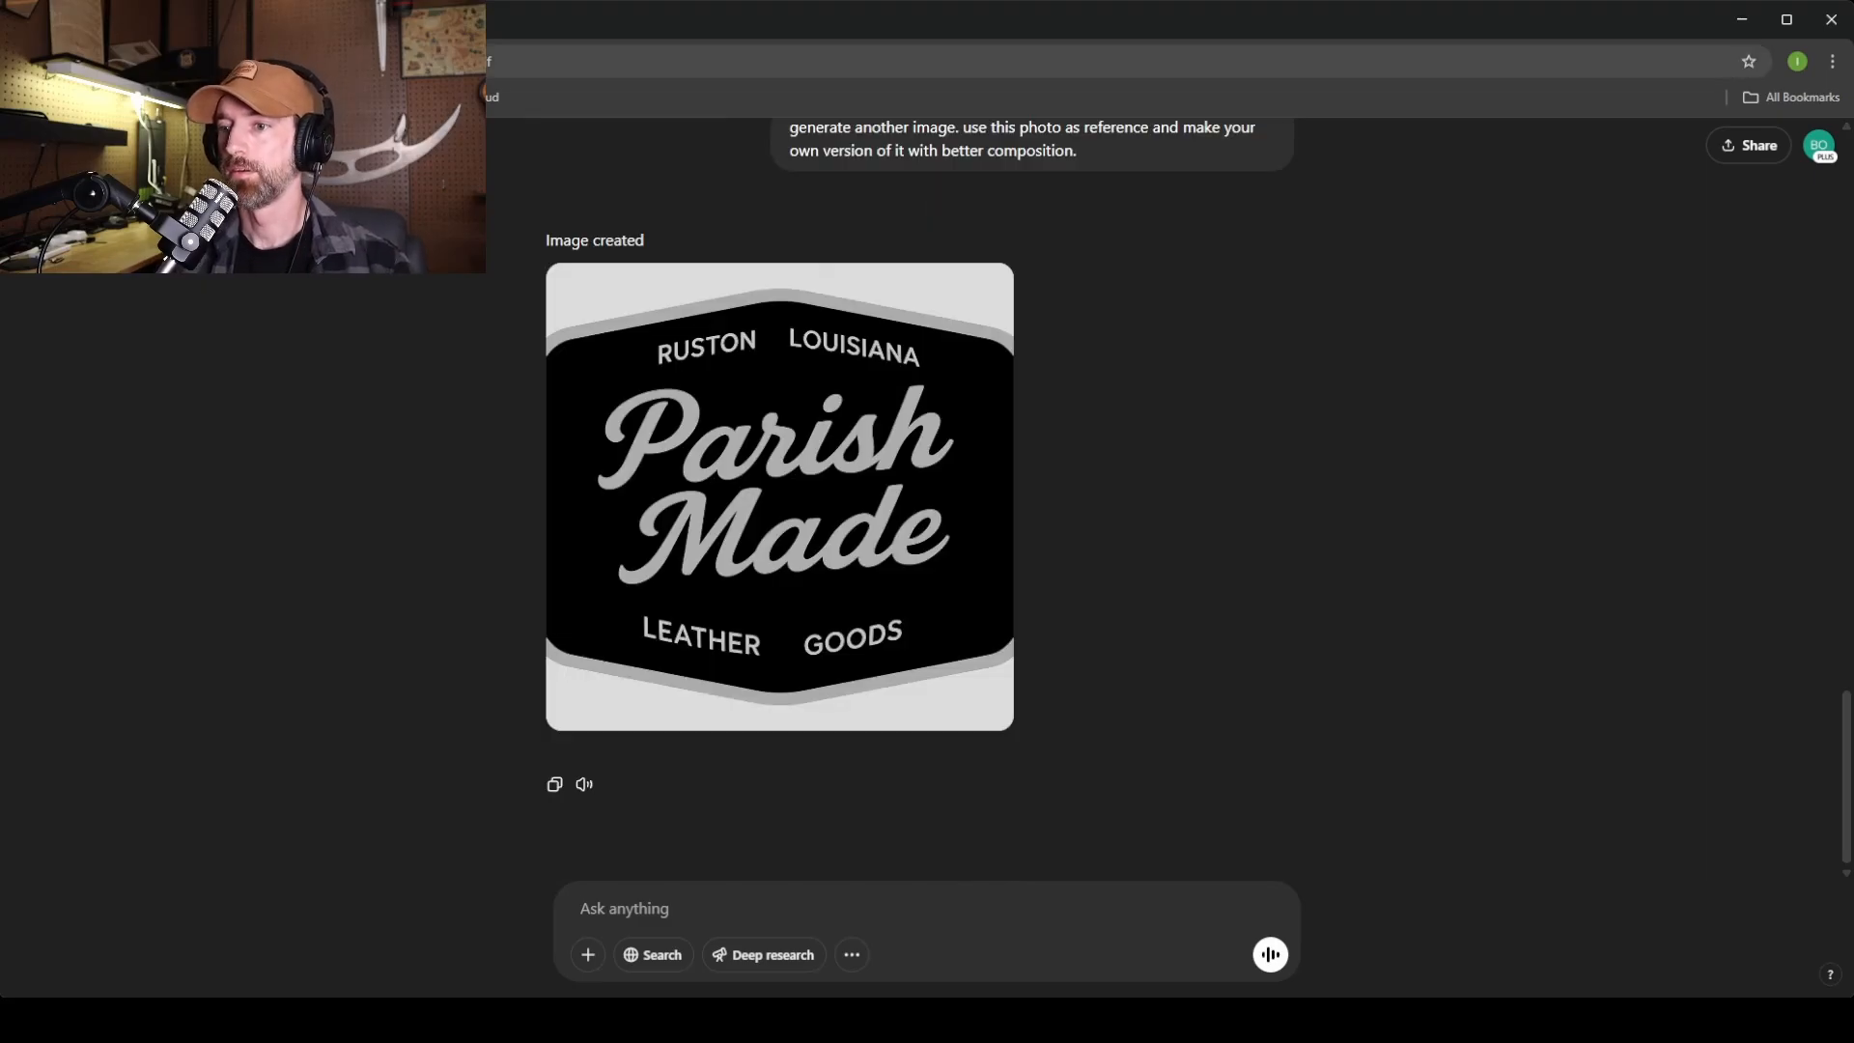
Compare the generated badges in the chat, then open the cream North Louisiana badge full-size.
{"action": "scroll", "coordinate": [500, 581], "scroll_direction": "up", "scroll_amount": 3}
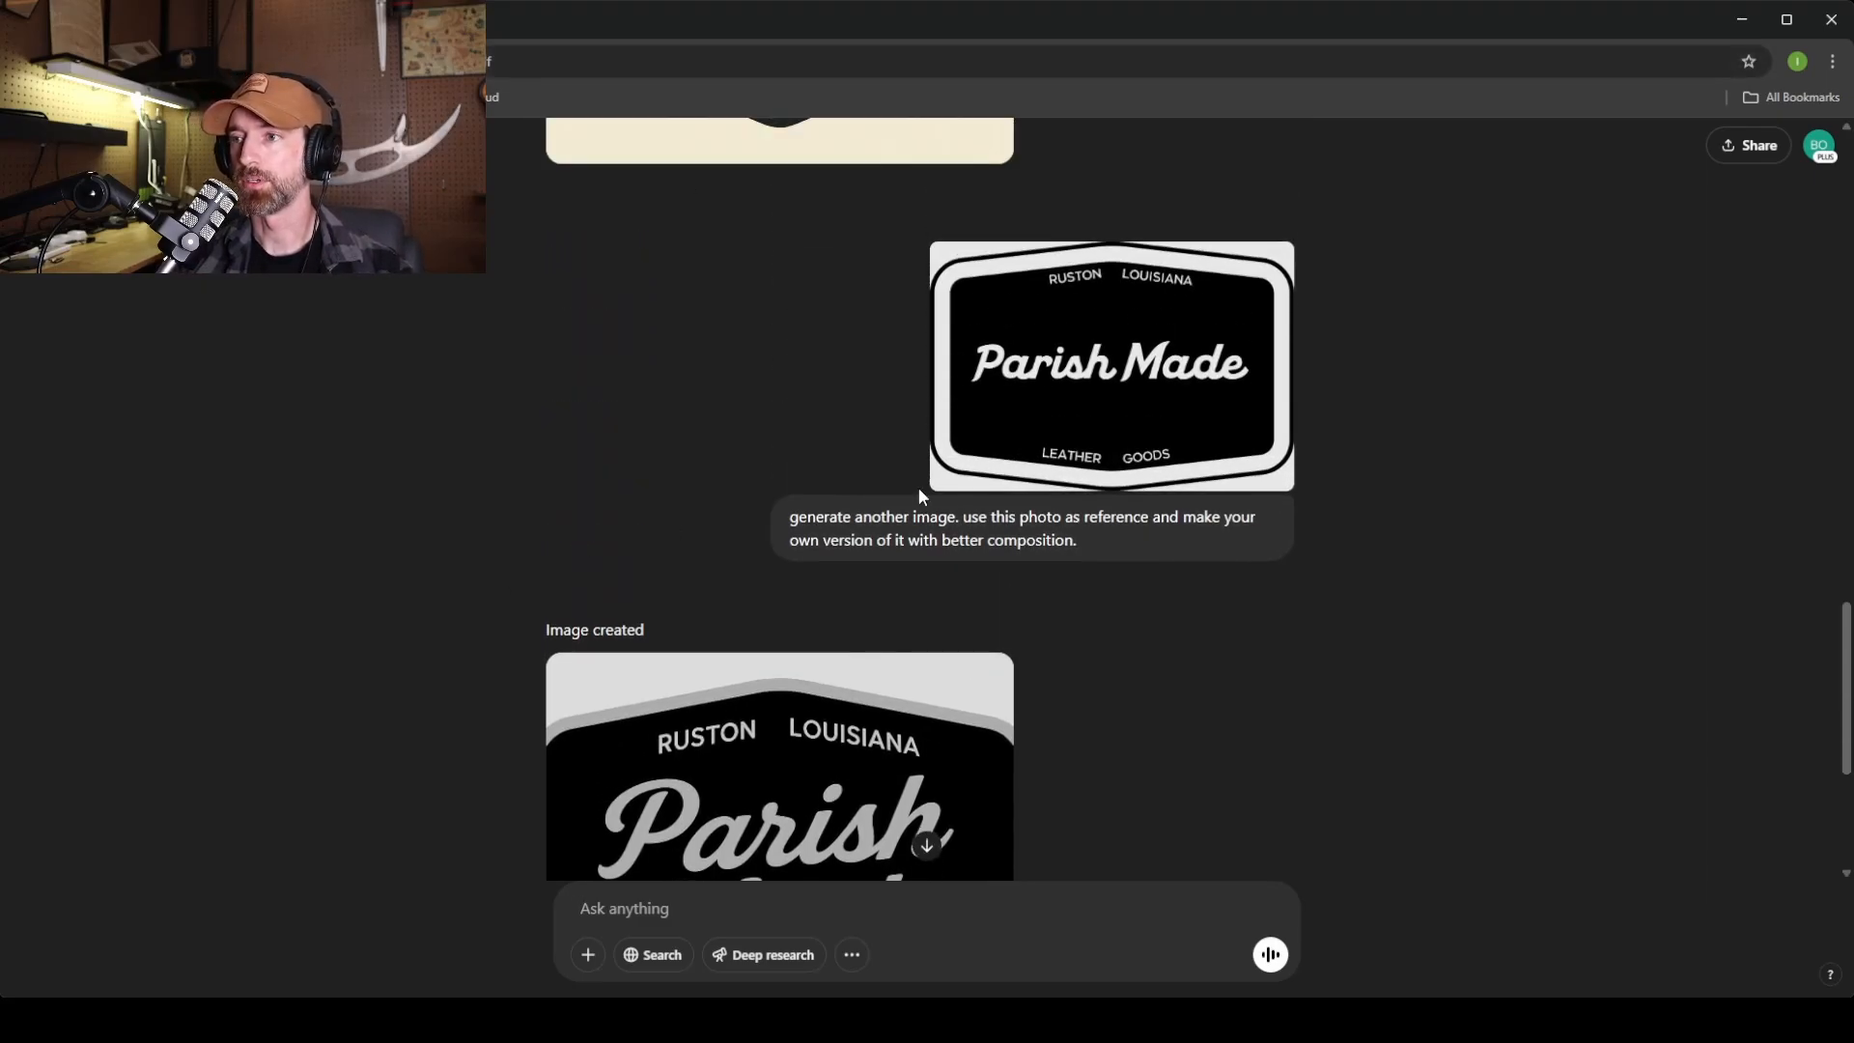
{"action": "scroll", "coordinate": [600, 596], "scroll_direction": "down", "scroll_amount": 3}
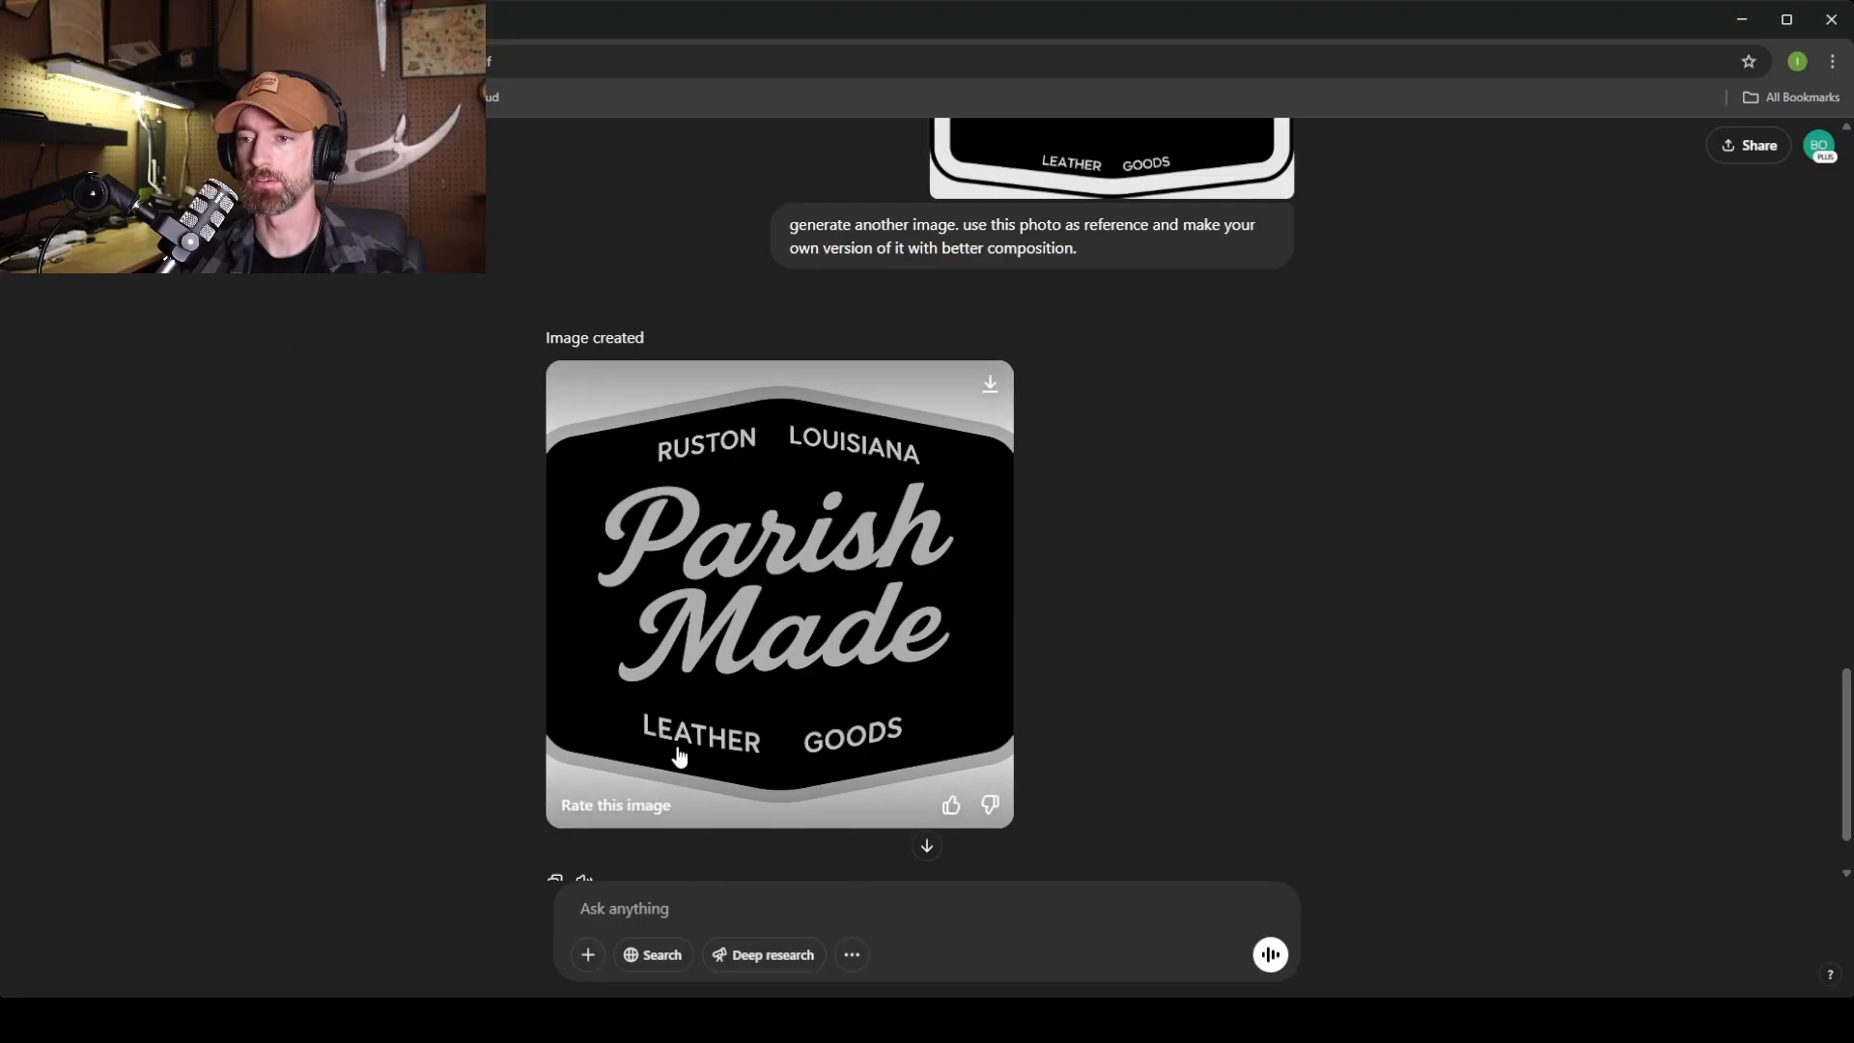
{"action": "scroll", "coordinate": [746, 650], "scroll_direction": "up", "scroll_amount": 10}
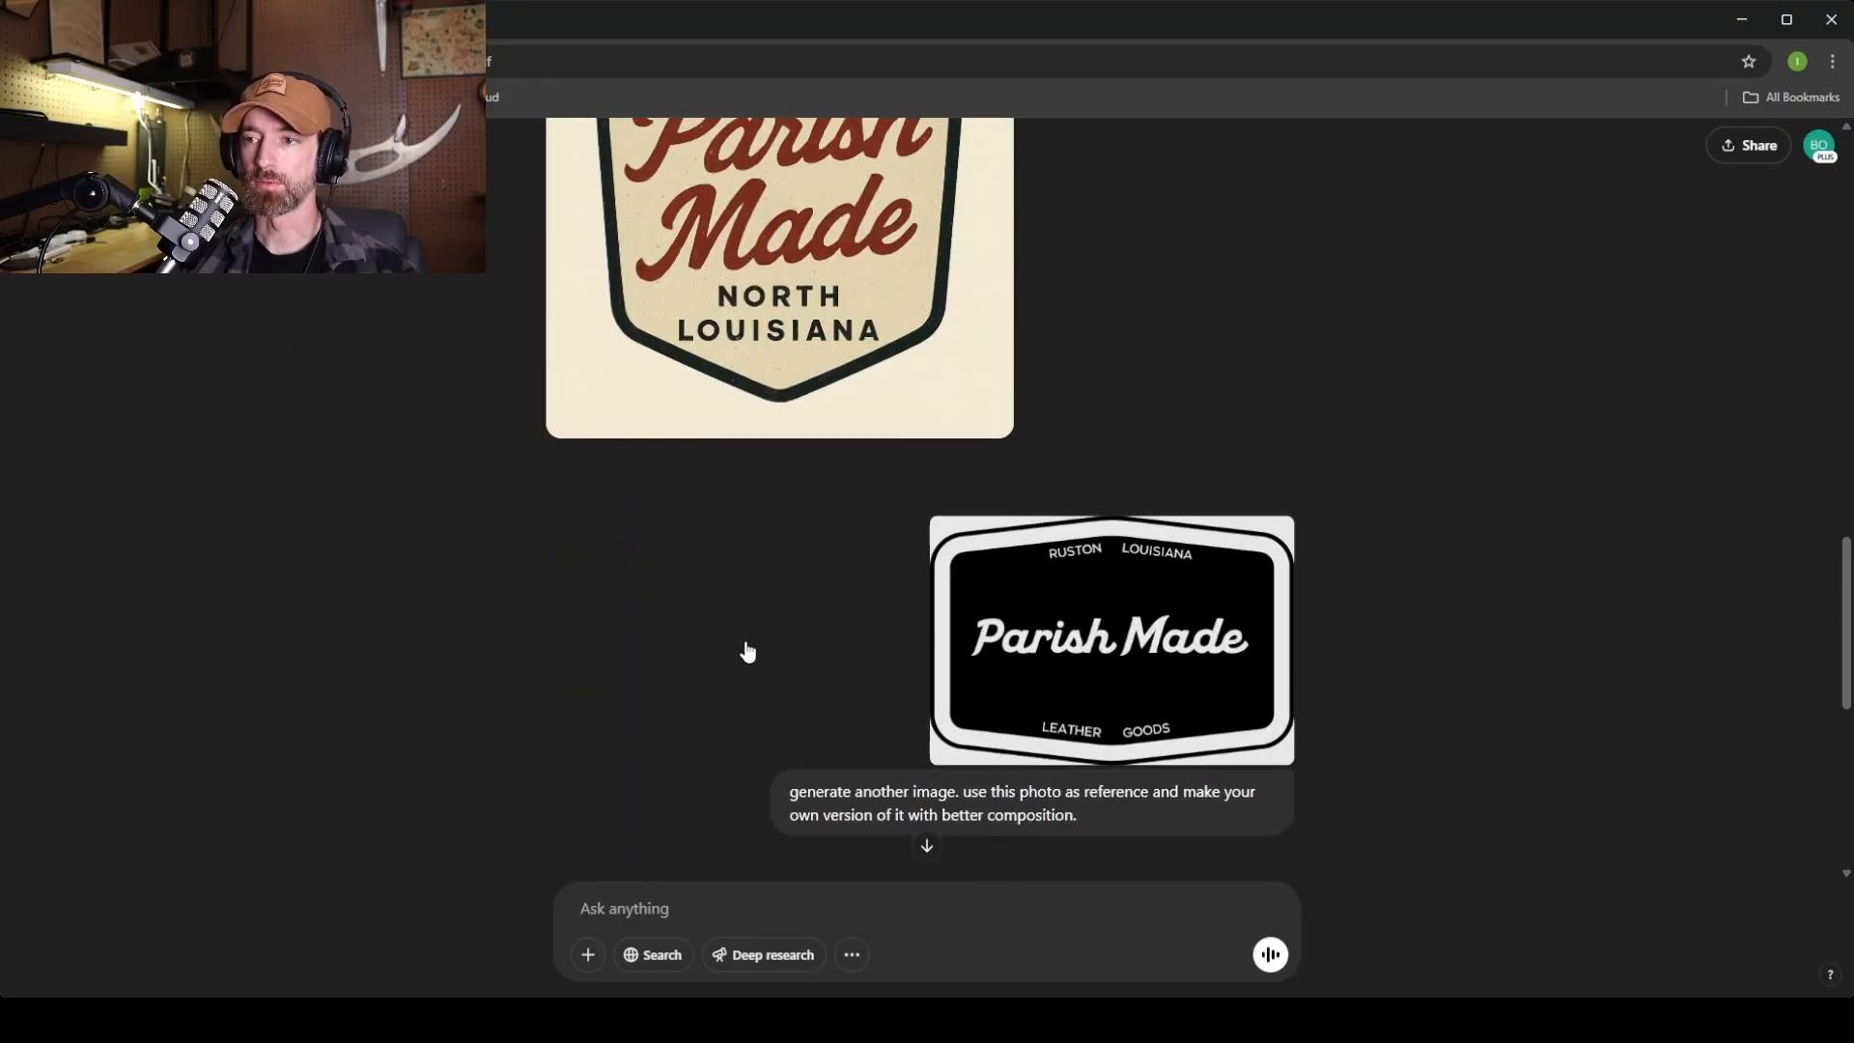
{"action": "scroll", "coordinate": [842, 536], "scroll_direction": "down", "scroll_amount": 9}
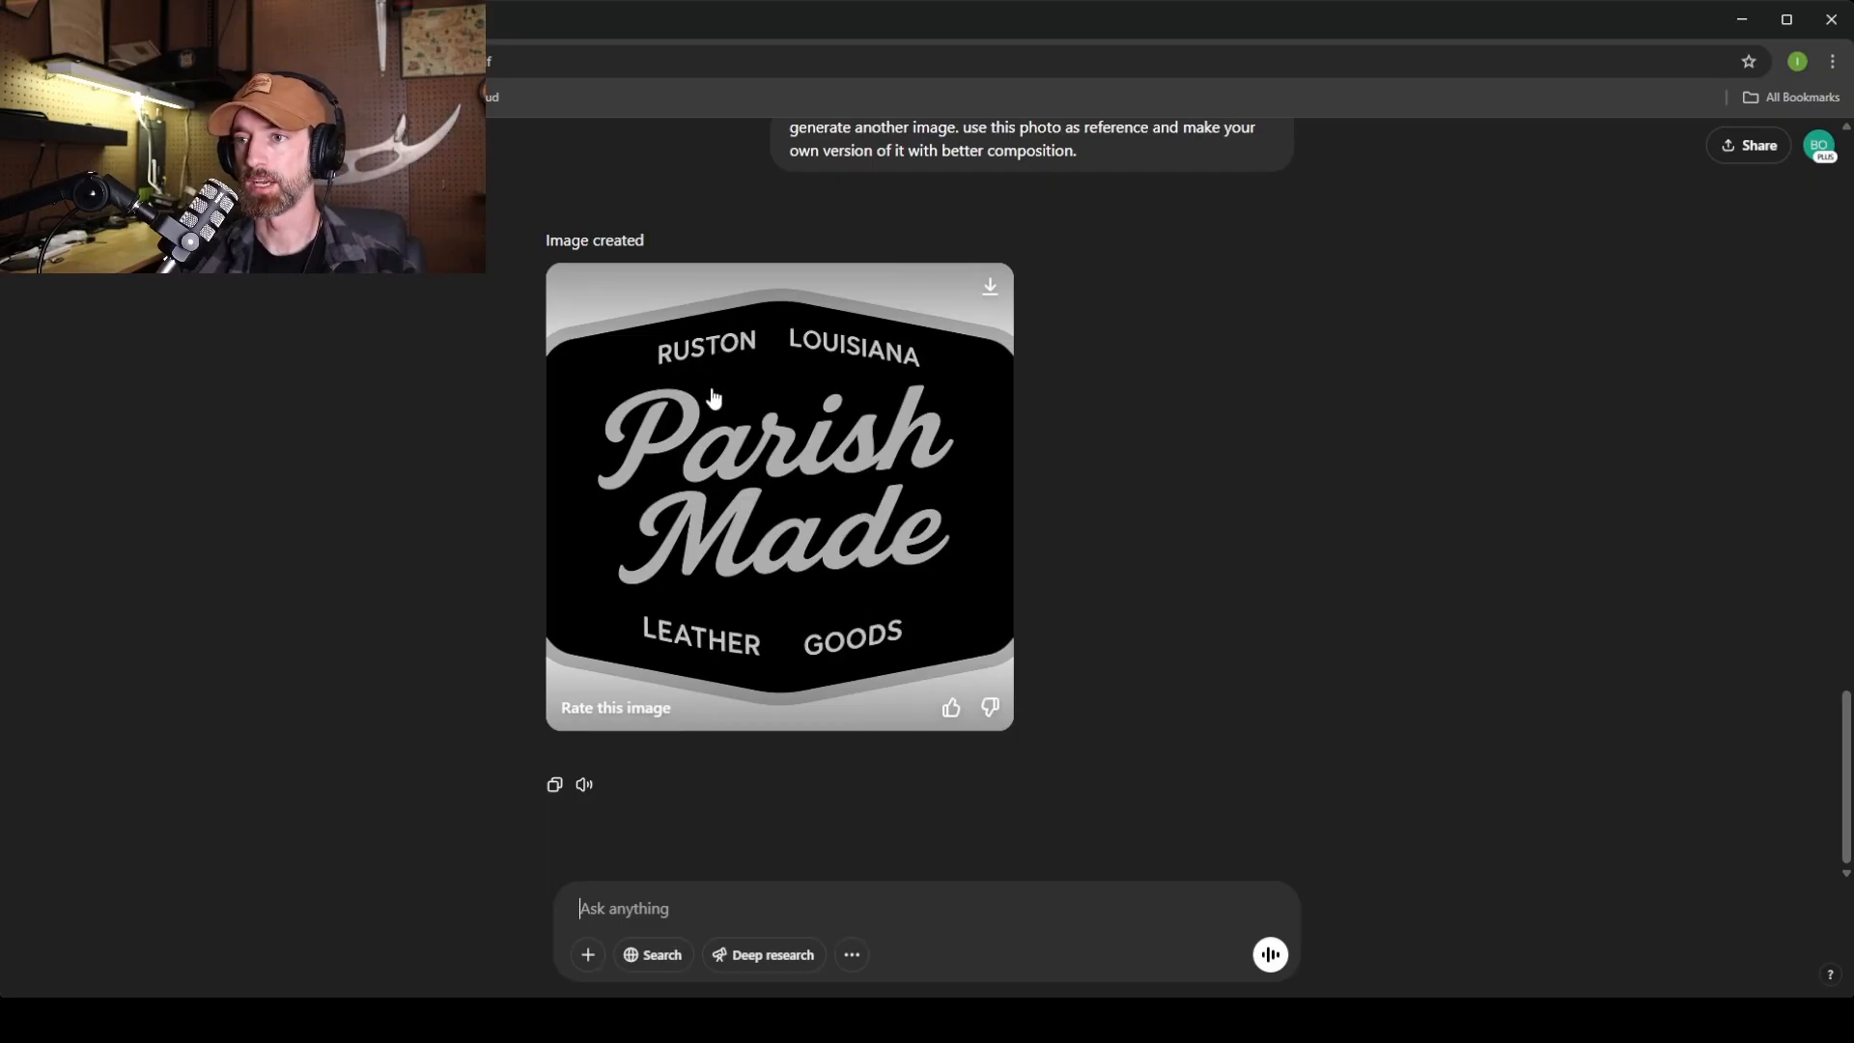
{"action": "scroll", "coordinate": [745, 429], "scroll_direction": "up", "scroll_amount": 3}
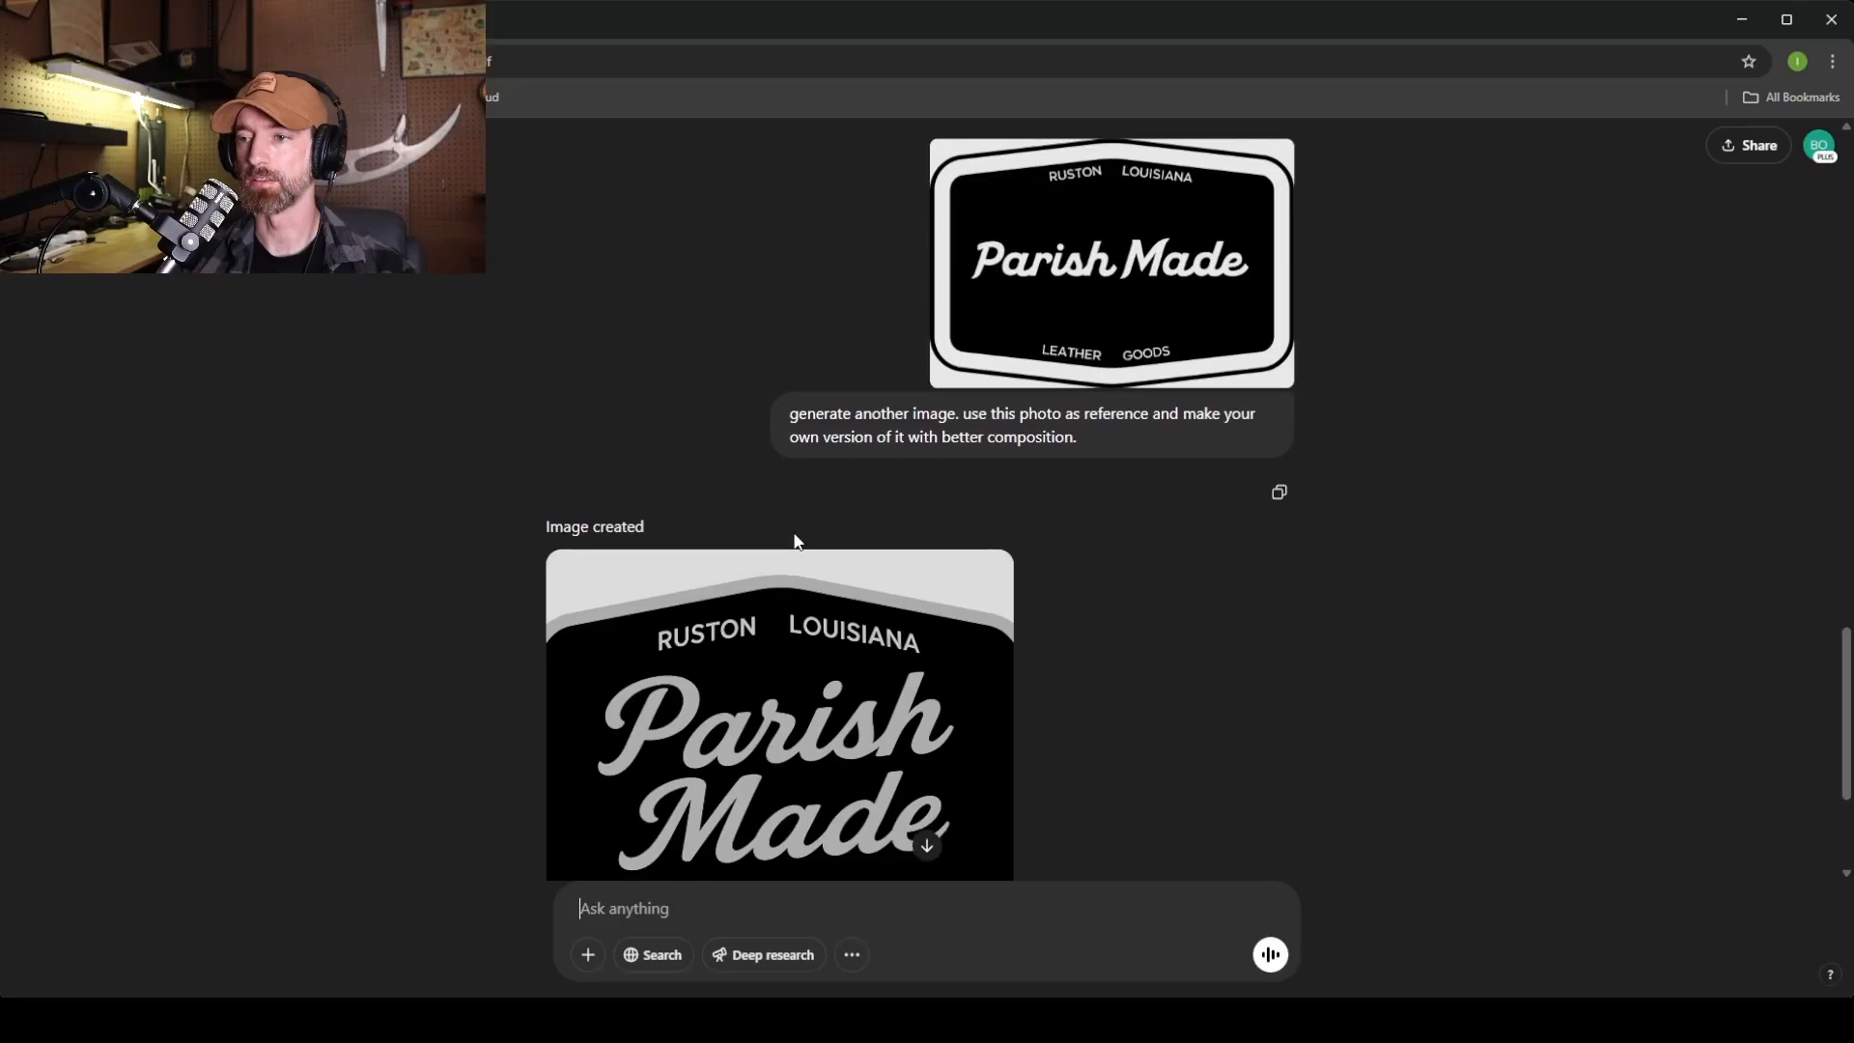
{"action": "scroll", "coordinate": [798, 538], "scroll_direction": "down", "scroll_amount": 3}
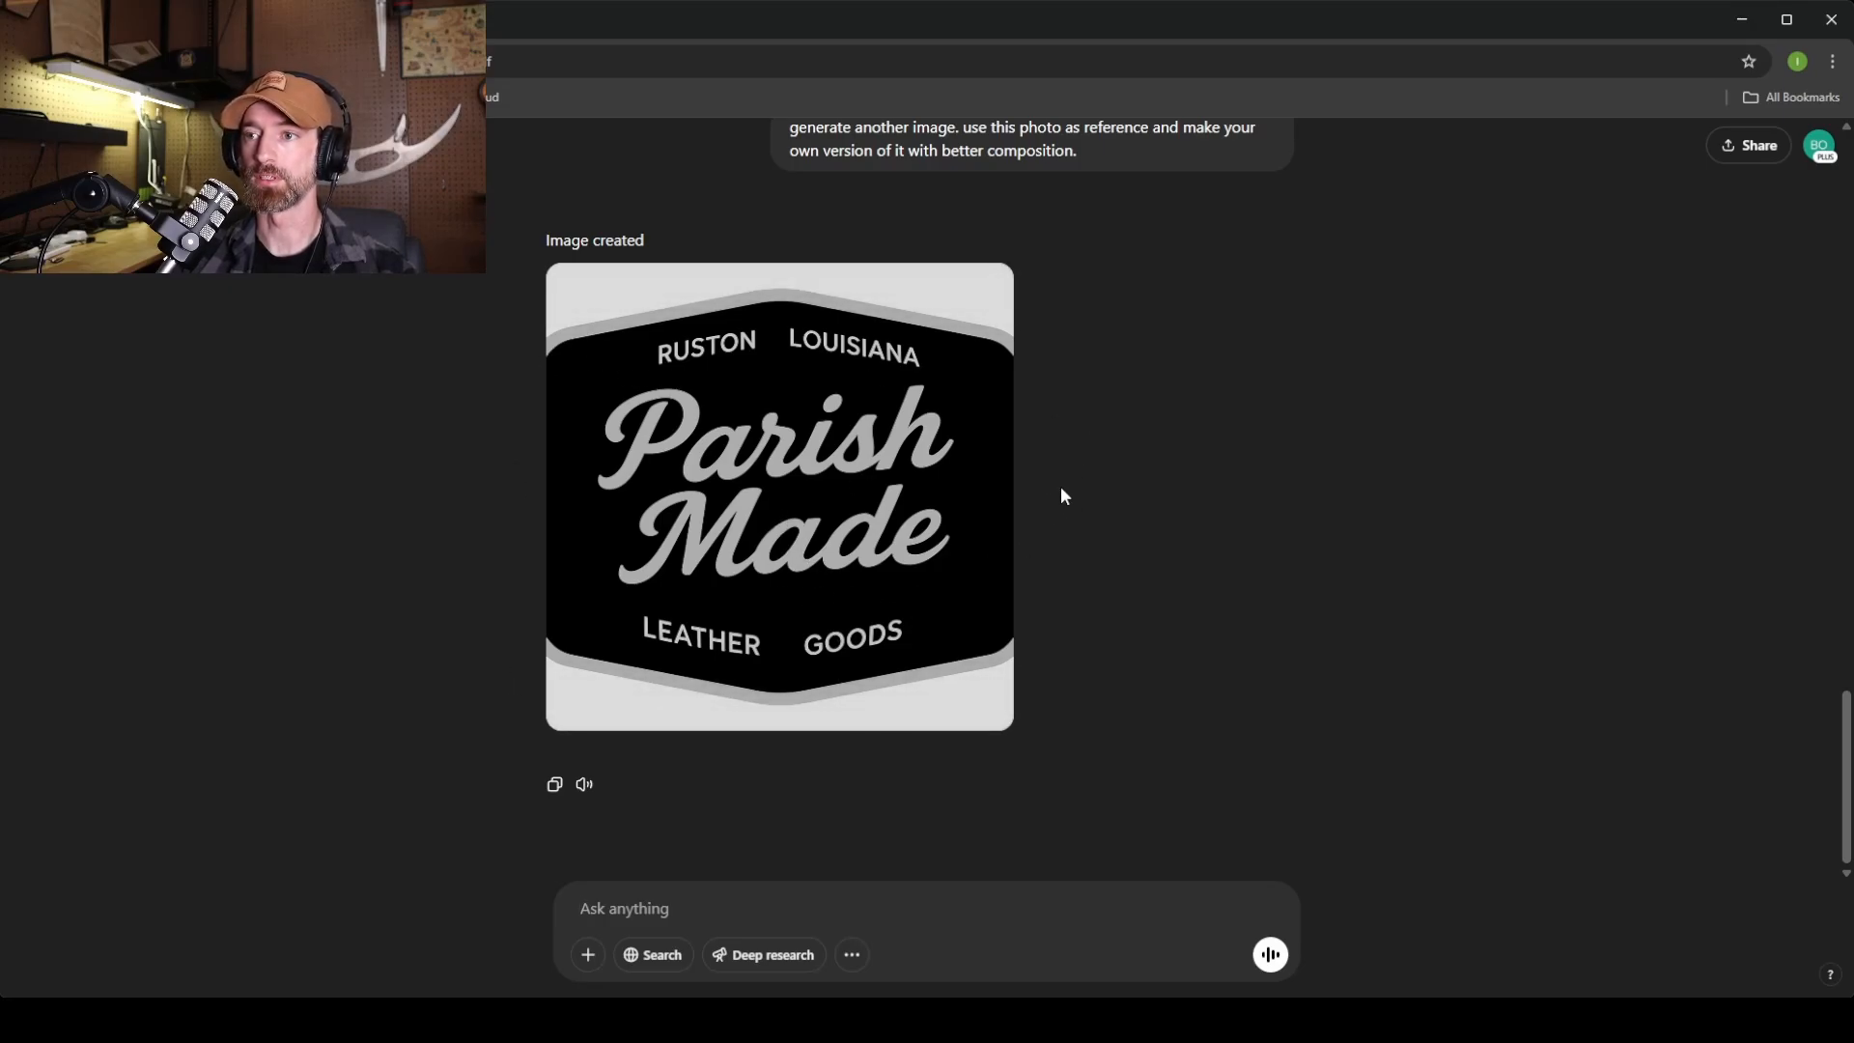
{"action": "scroll", "coordinate": [1060, 485], "scroll_direction": "up", "scroll_amount": 8}
{"action": "scroll", "coordinate": [1059, 504], "scroll_direction": "up", "scroll_amount": 1}
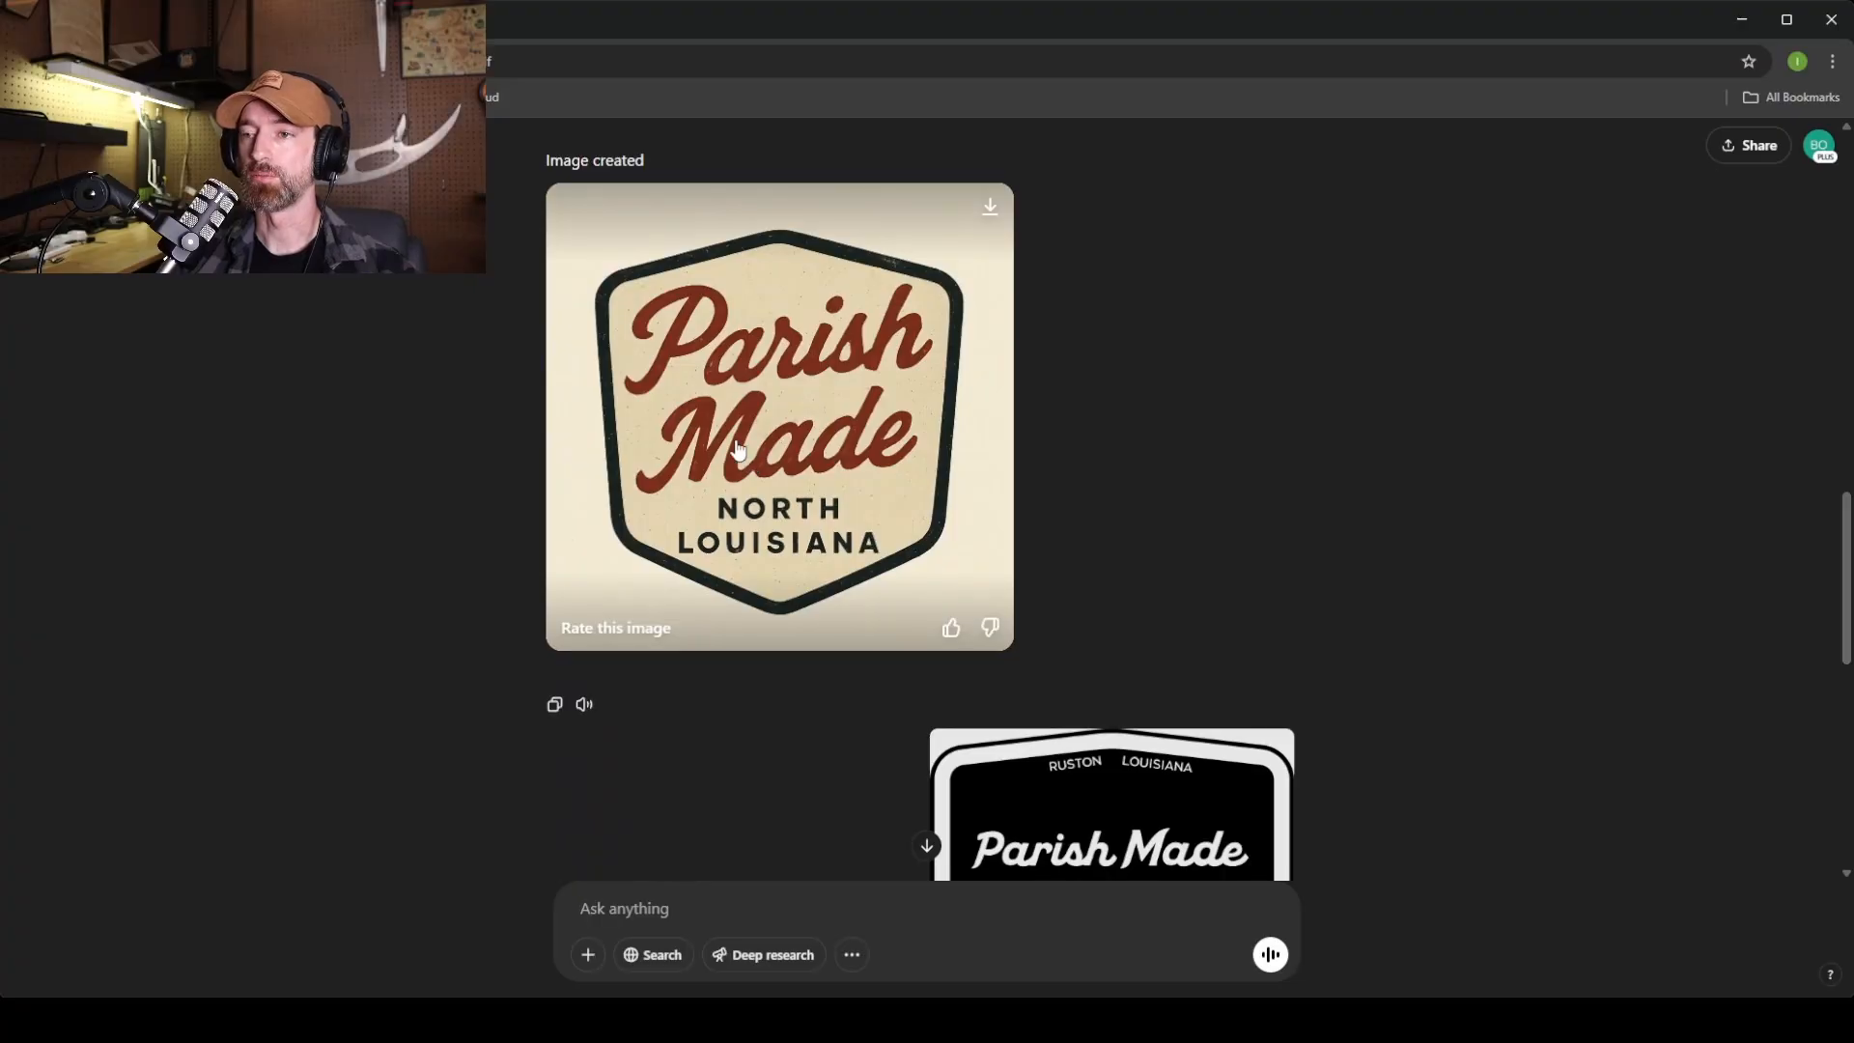
{"action": "left_click", "coordinate": [769, 373]}
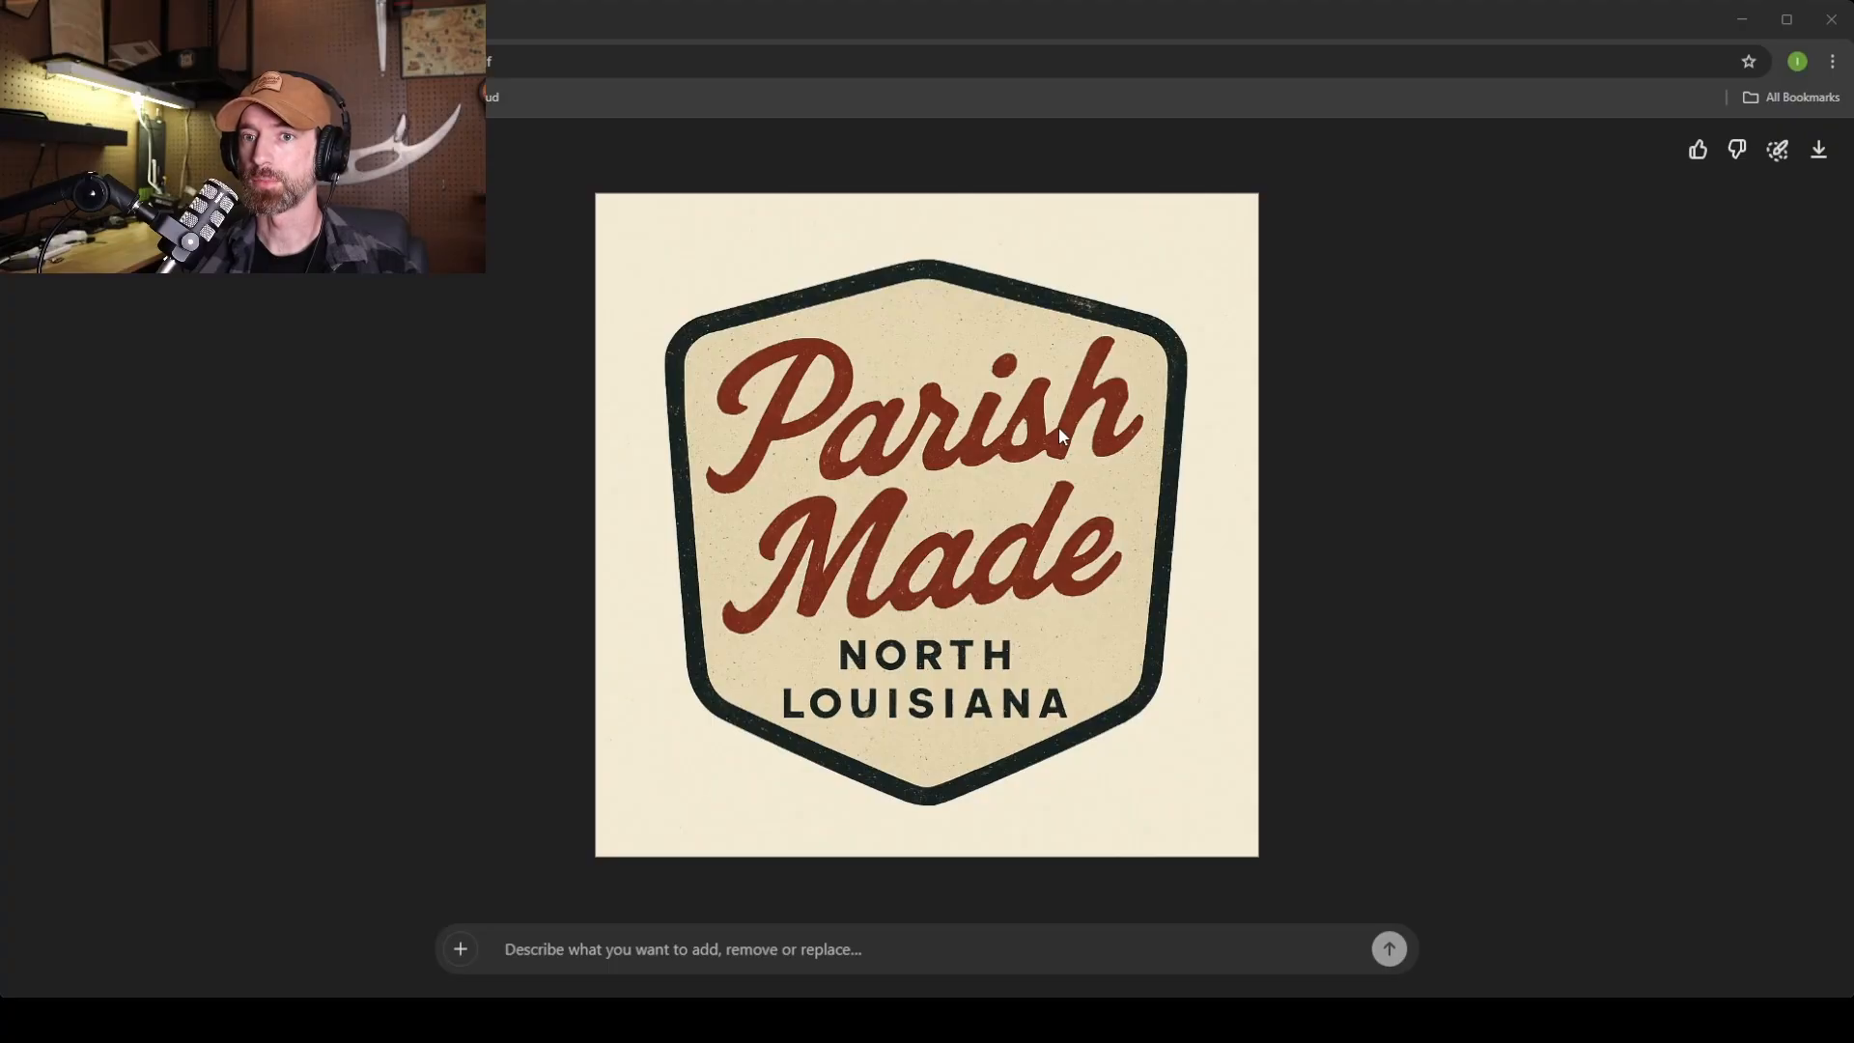
Save the cream North Louisiana badge image to the computer and minimize the browser.
{"action": "left_click", "coordinate": [1388, 228]}
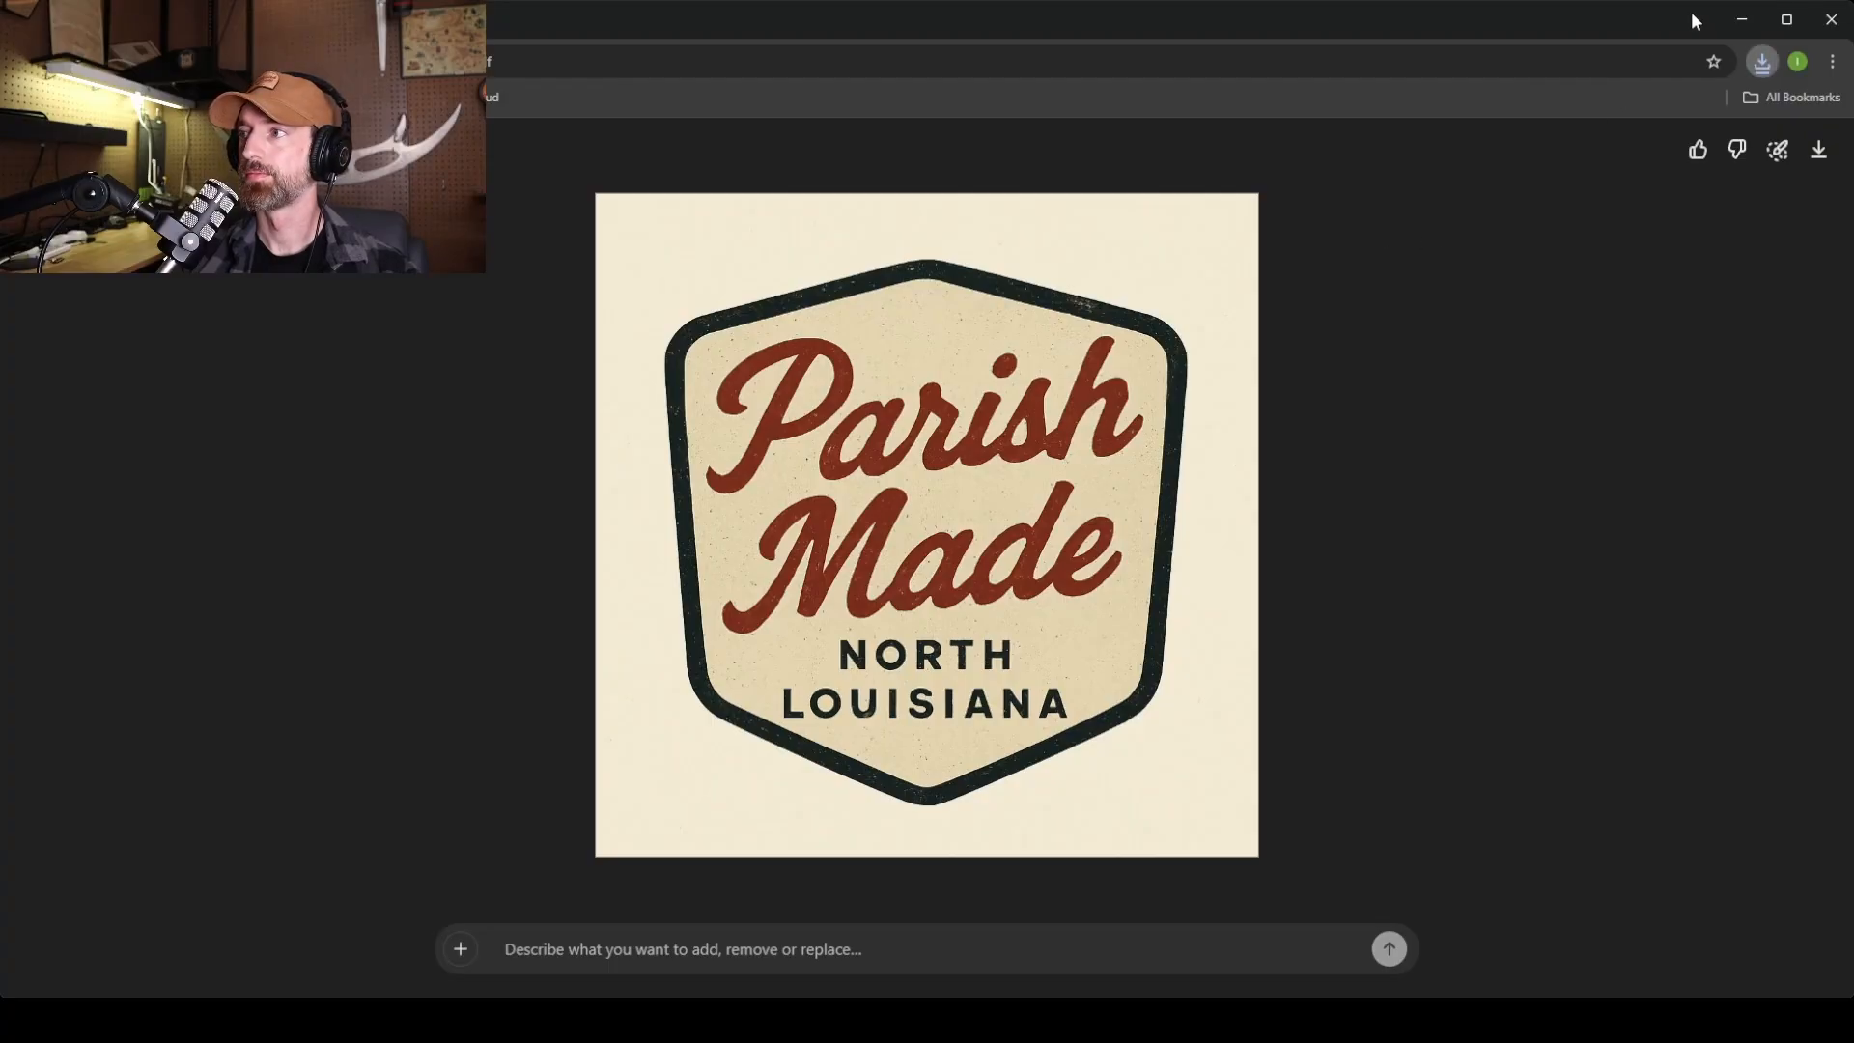
{"action": "left_click", "coordinate": [1753, 18]}
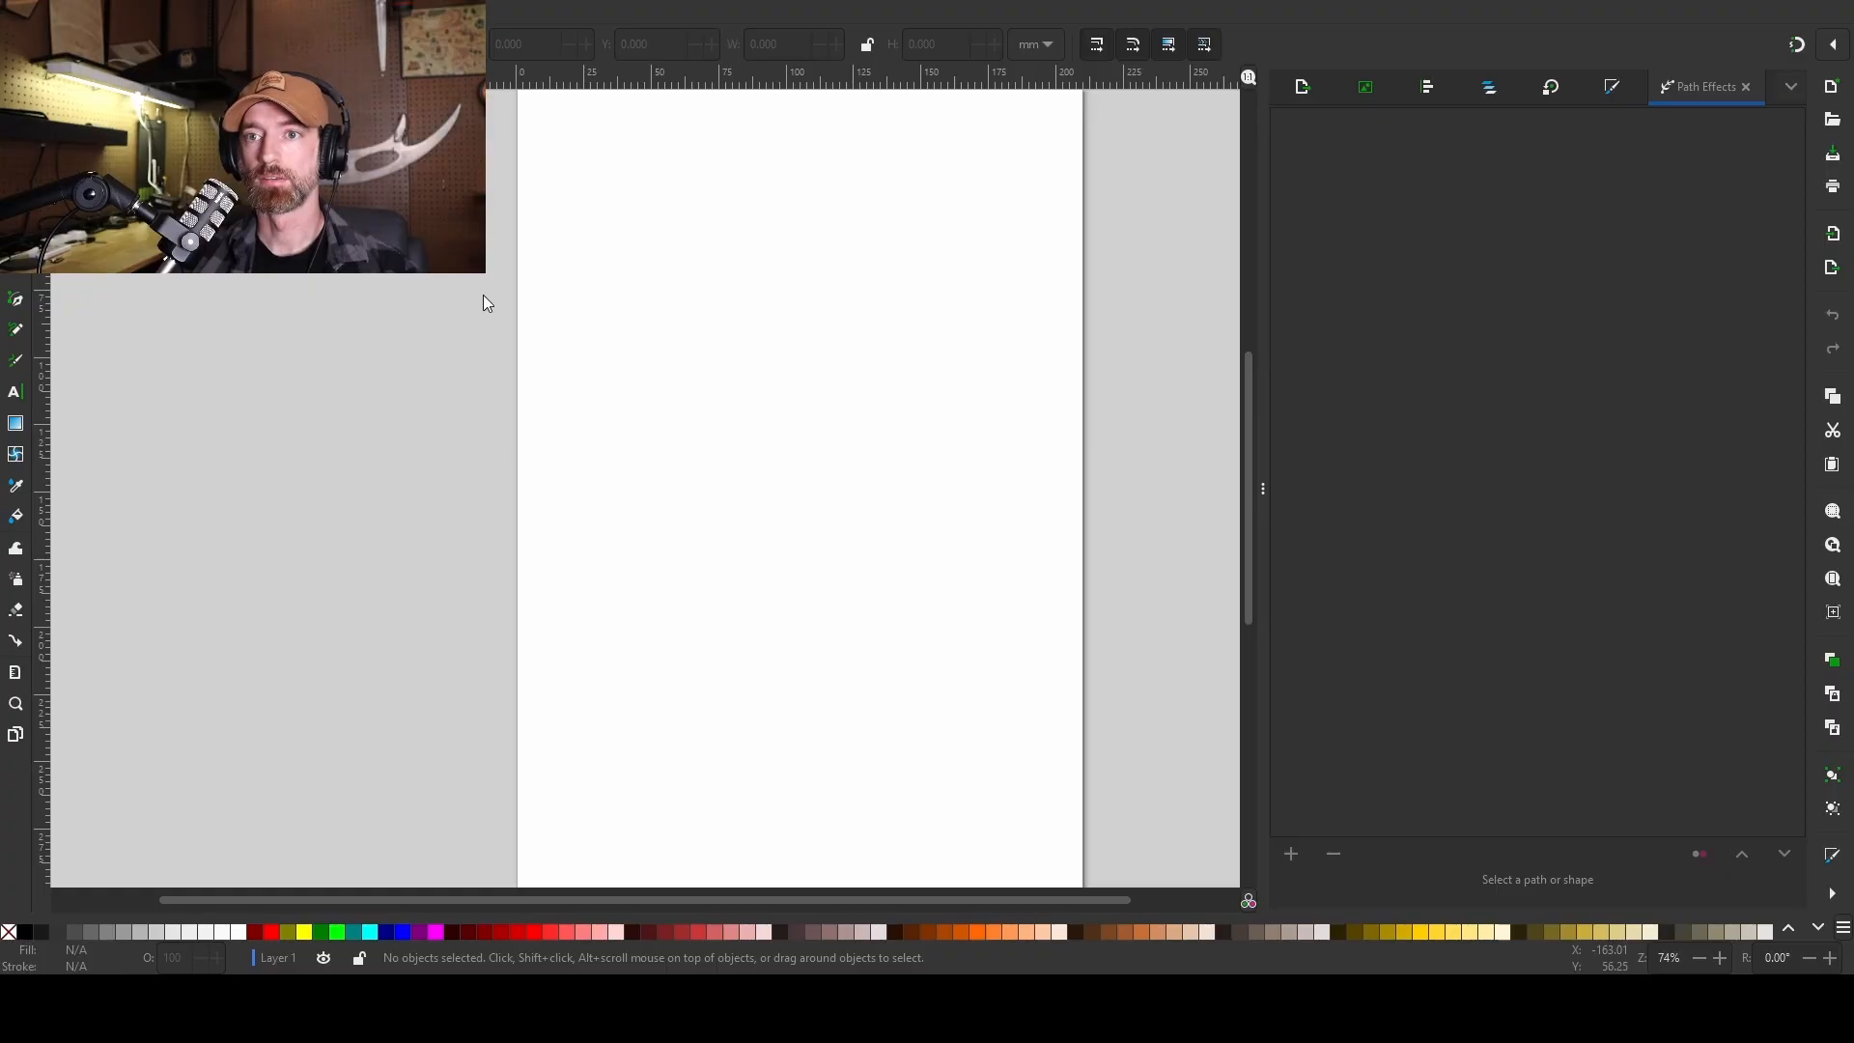
Paste the 1024×1024 badge image onto the page and open Trace Bitmap (Shift+Alt+B).
{"action": "key", "text": "ctrl+v"}
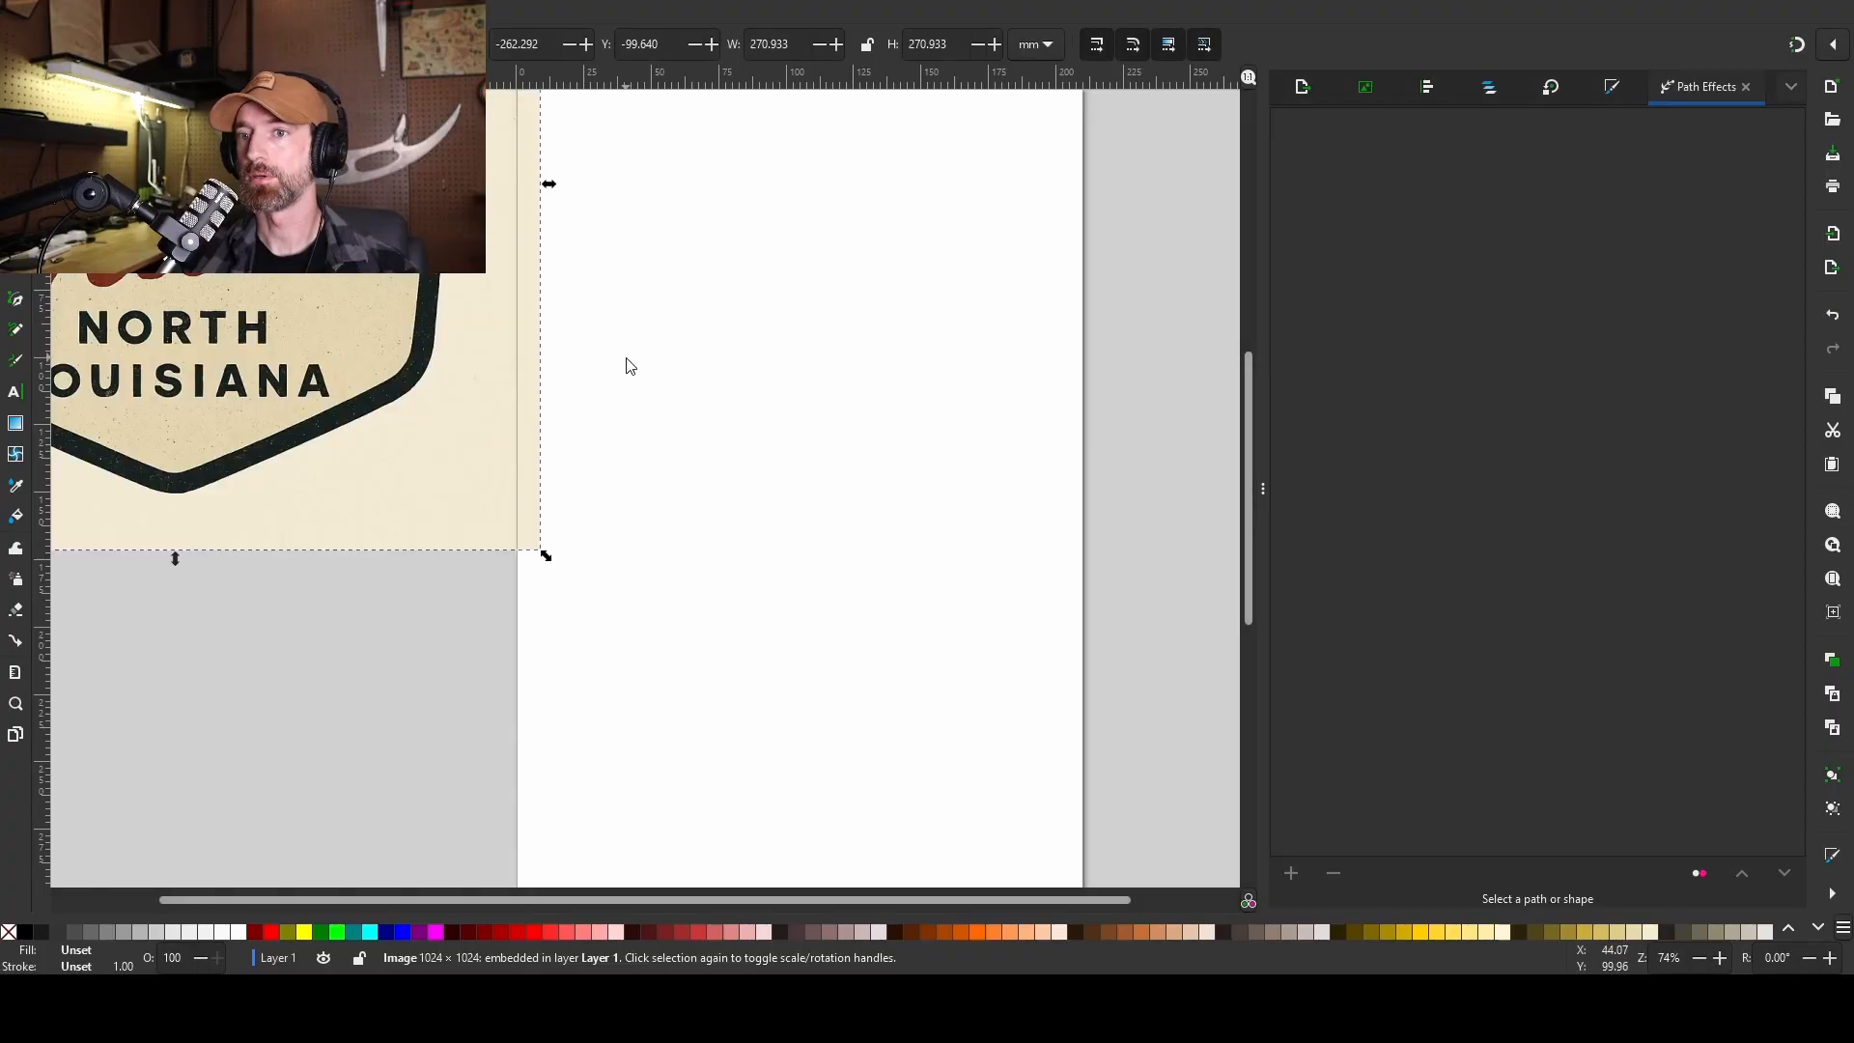
{"action": "left_click_drag", "start_coordinate": [351, 344], "coordinate": [960, 569]}
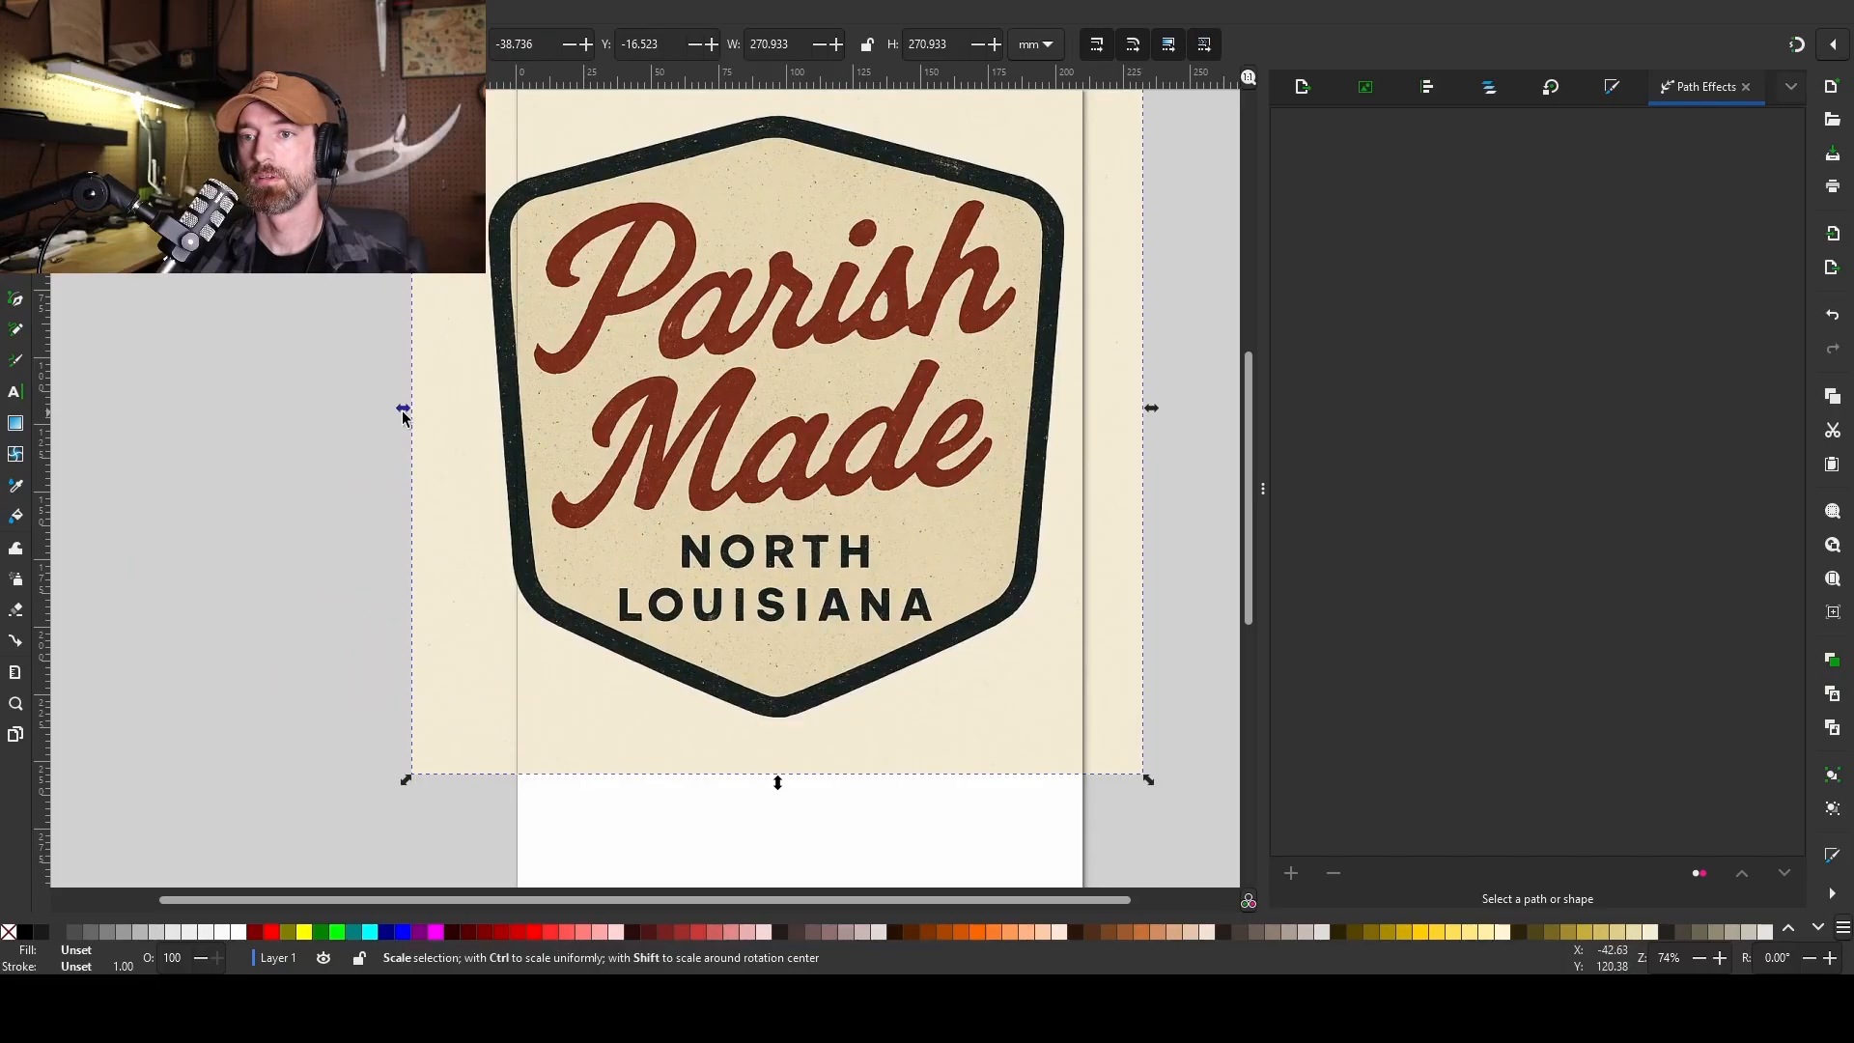
{"action": "left_click_drag", "start_coordinate": [403, 413], "coordinate": [489, 416]}
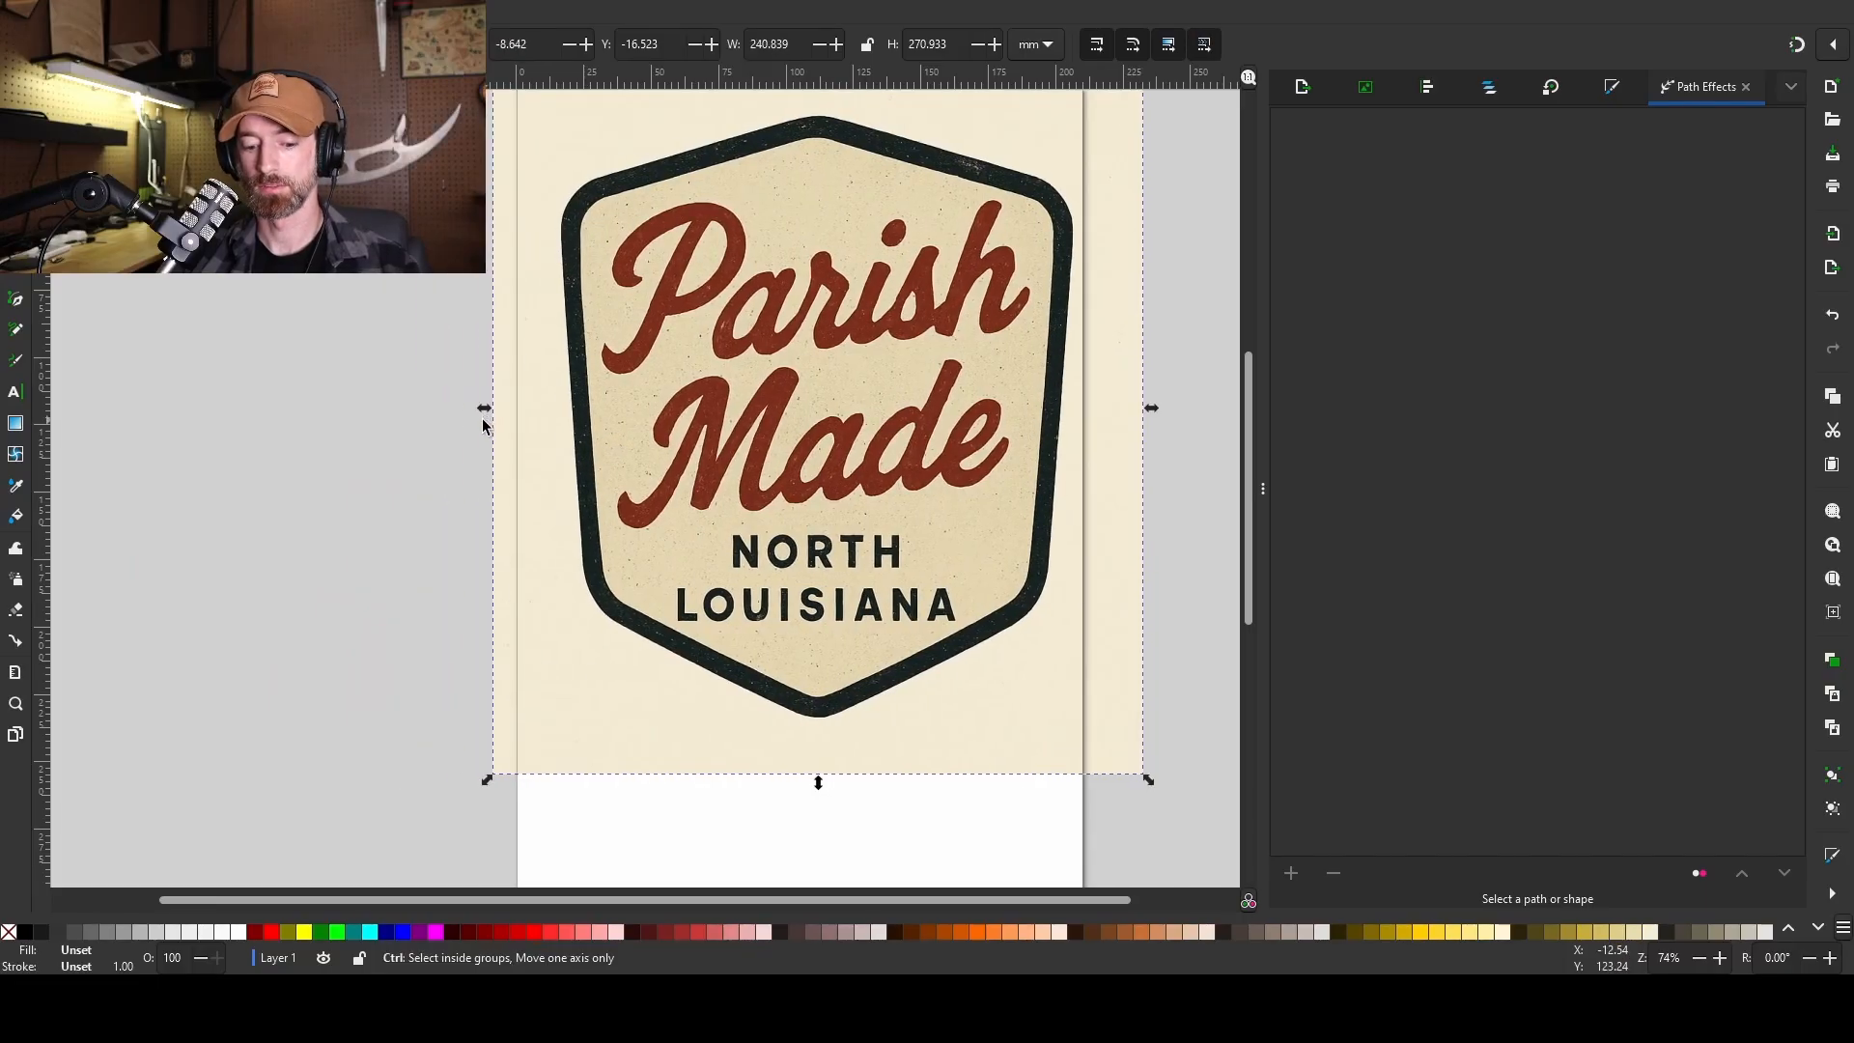
{"action": "key", "text": "ctrl+z"}
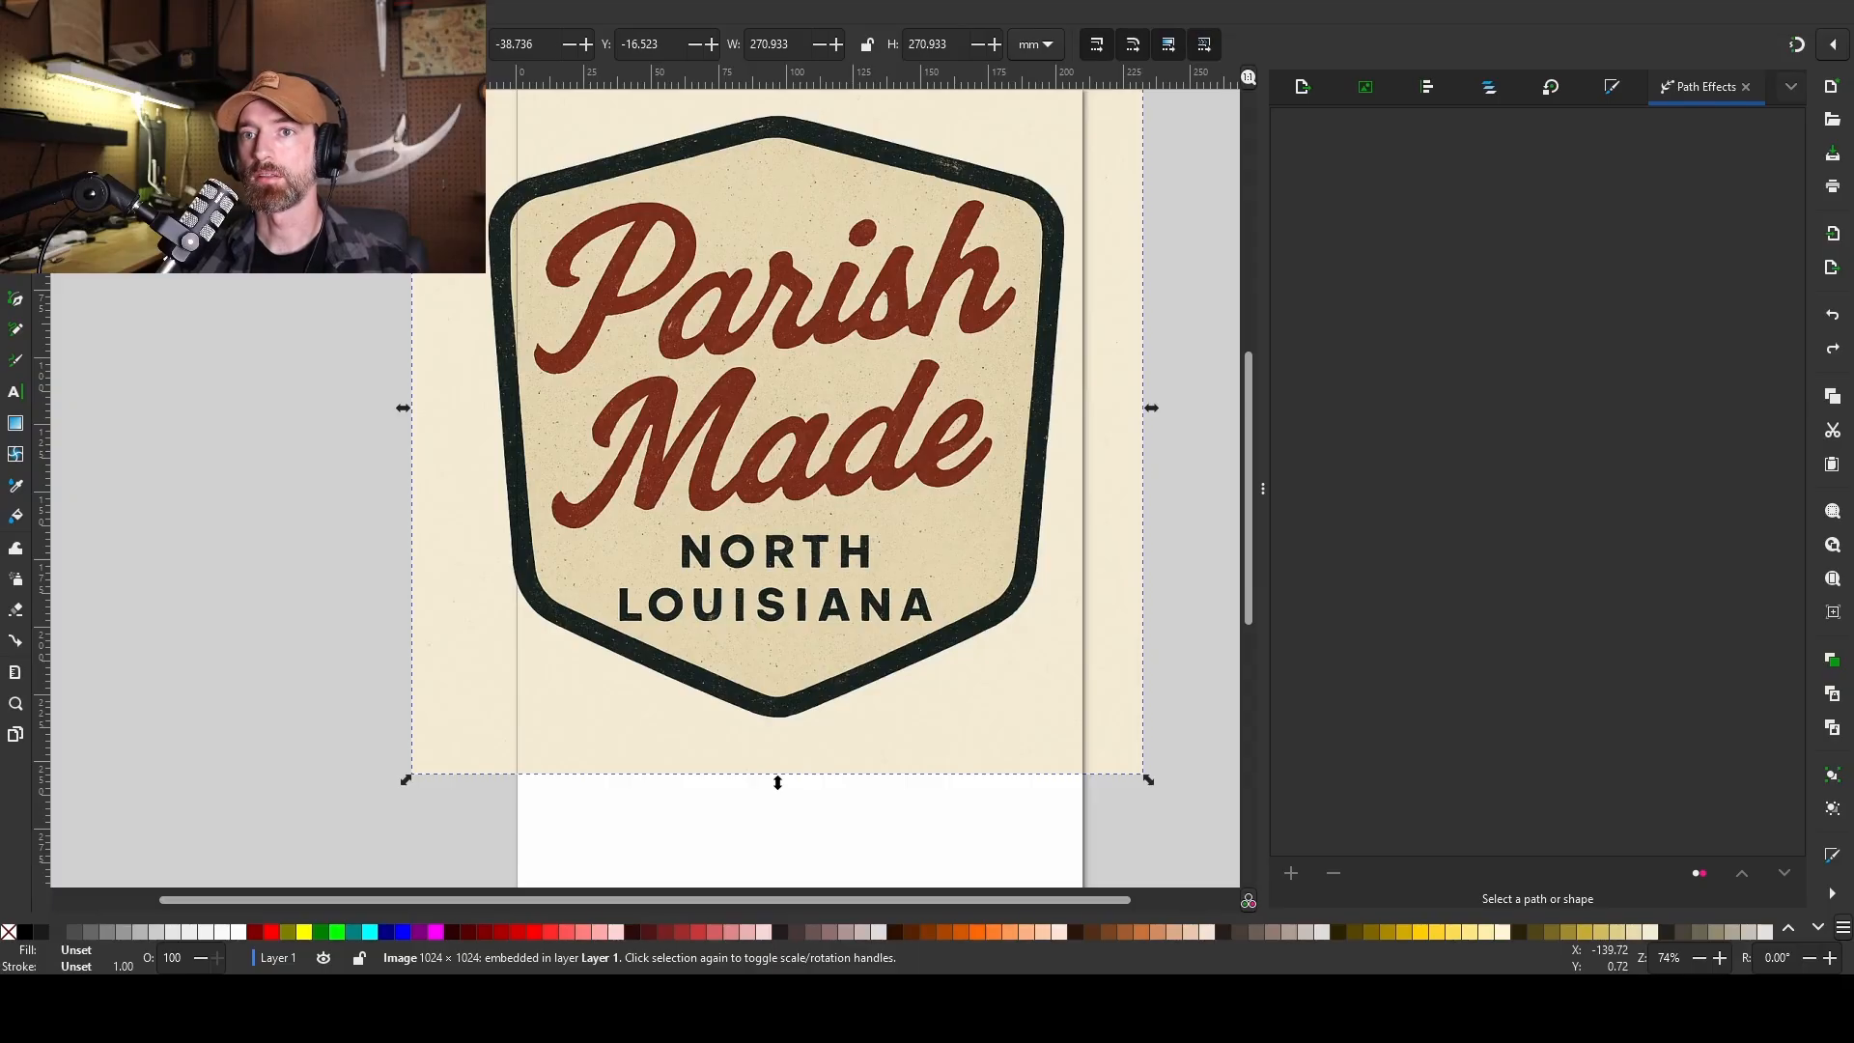
{"action": "key", "text": "shift+alt+b"}
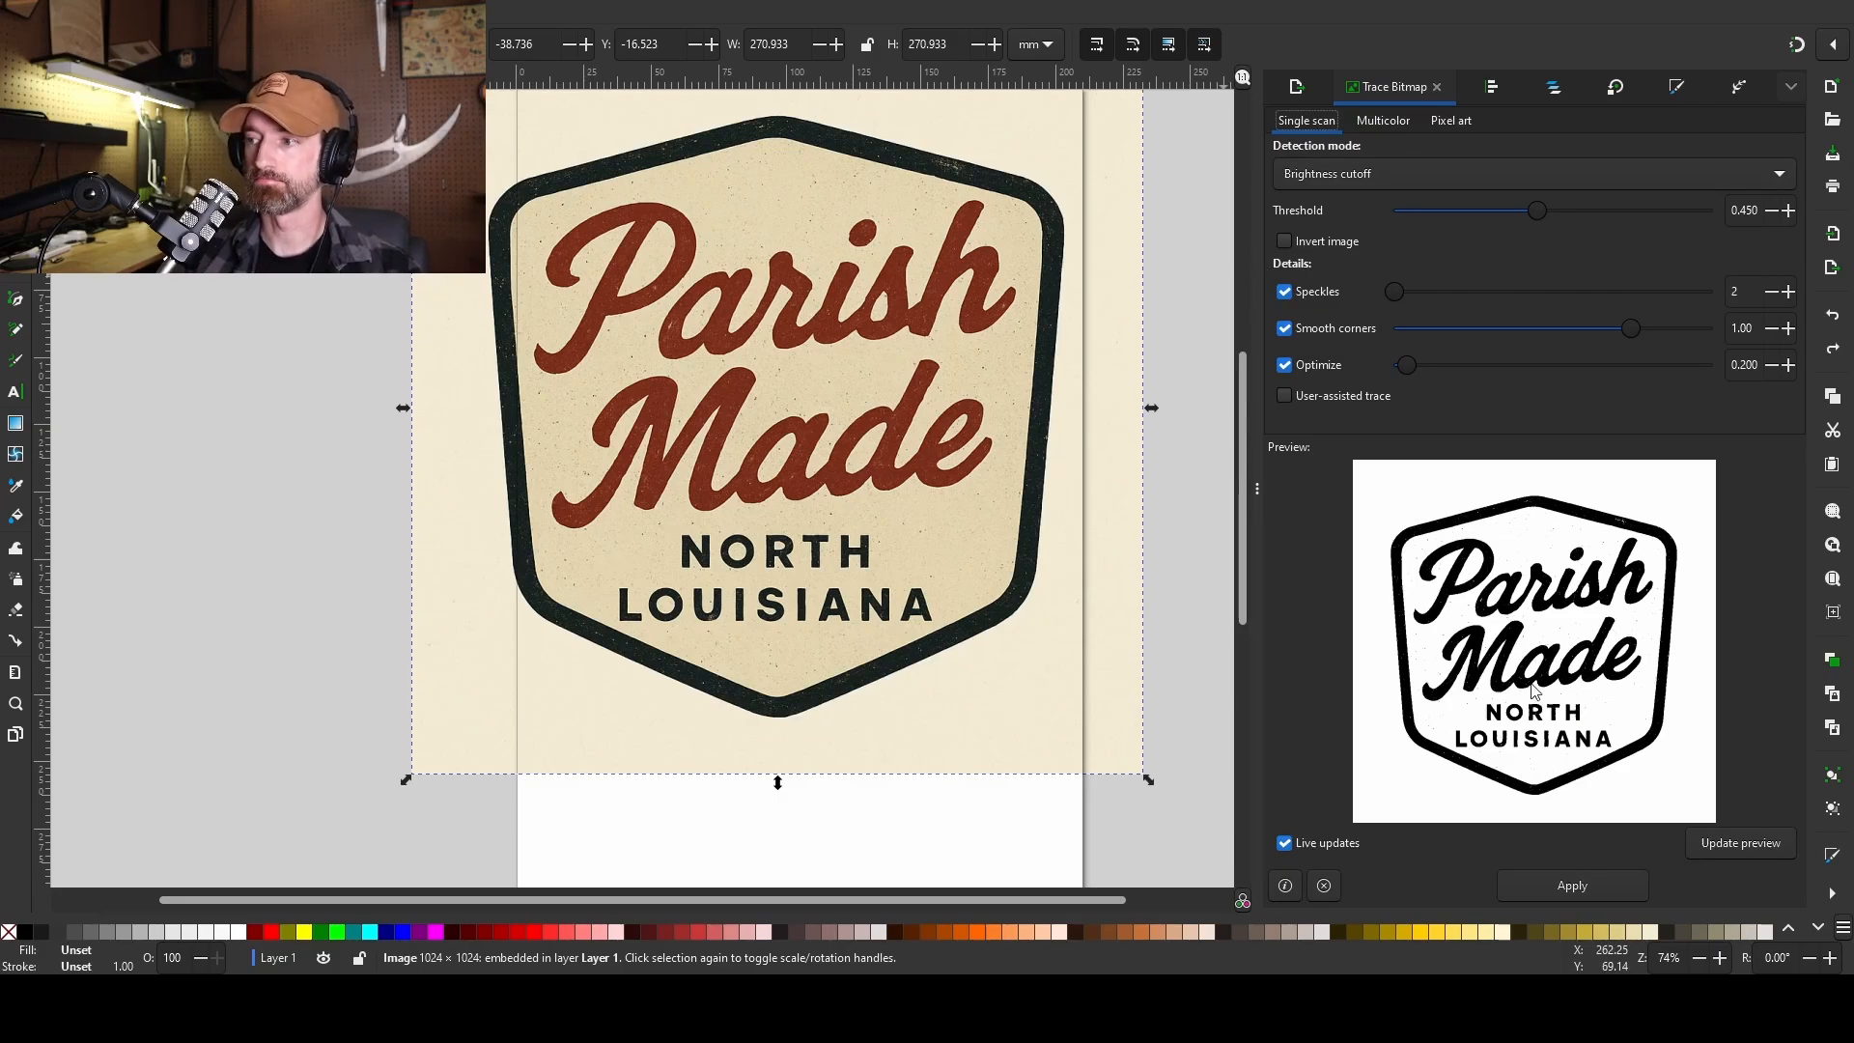
Preview a Multicolor Colors trace with 3 scans, then apply a single-scan brightness-cutoff trace at 0.450.
{"action": "left_click", "coordinate": [1383, 120]}
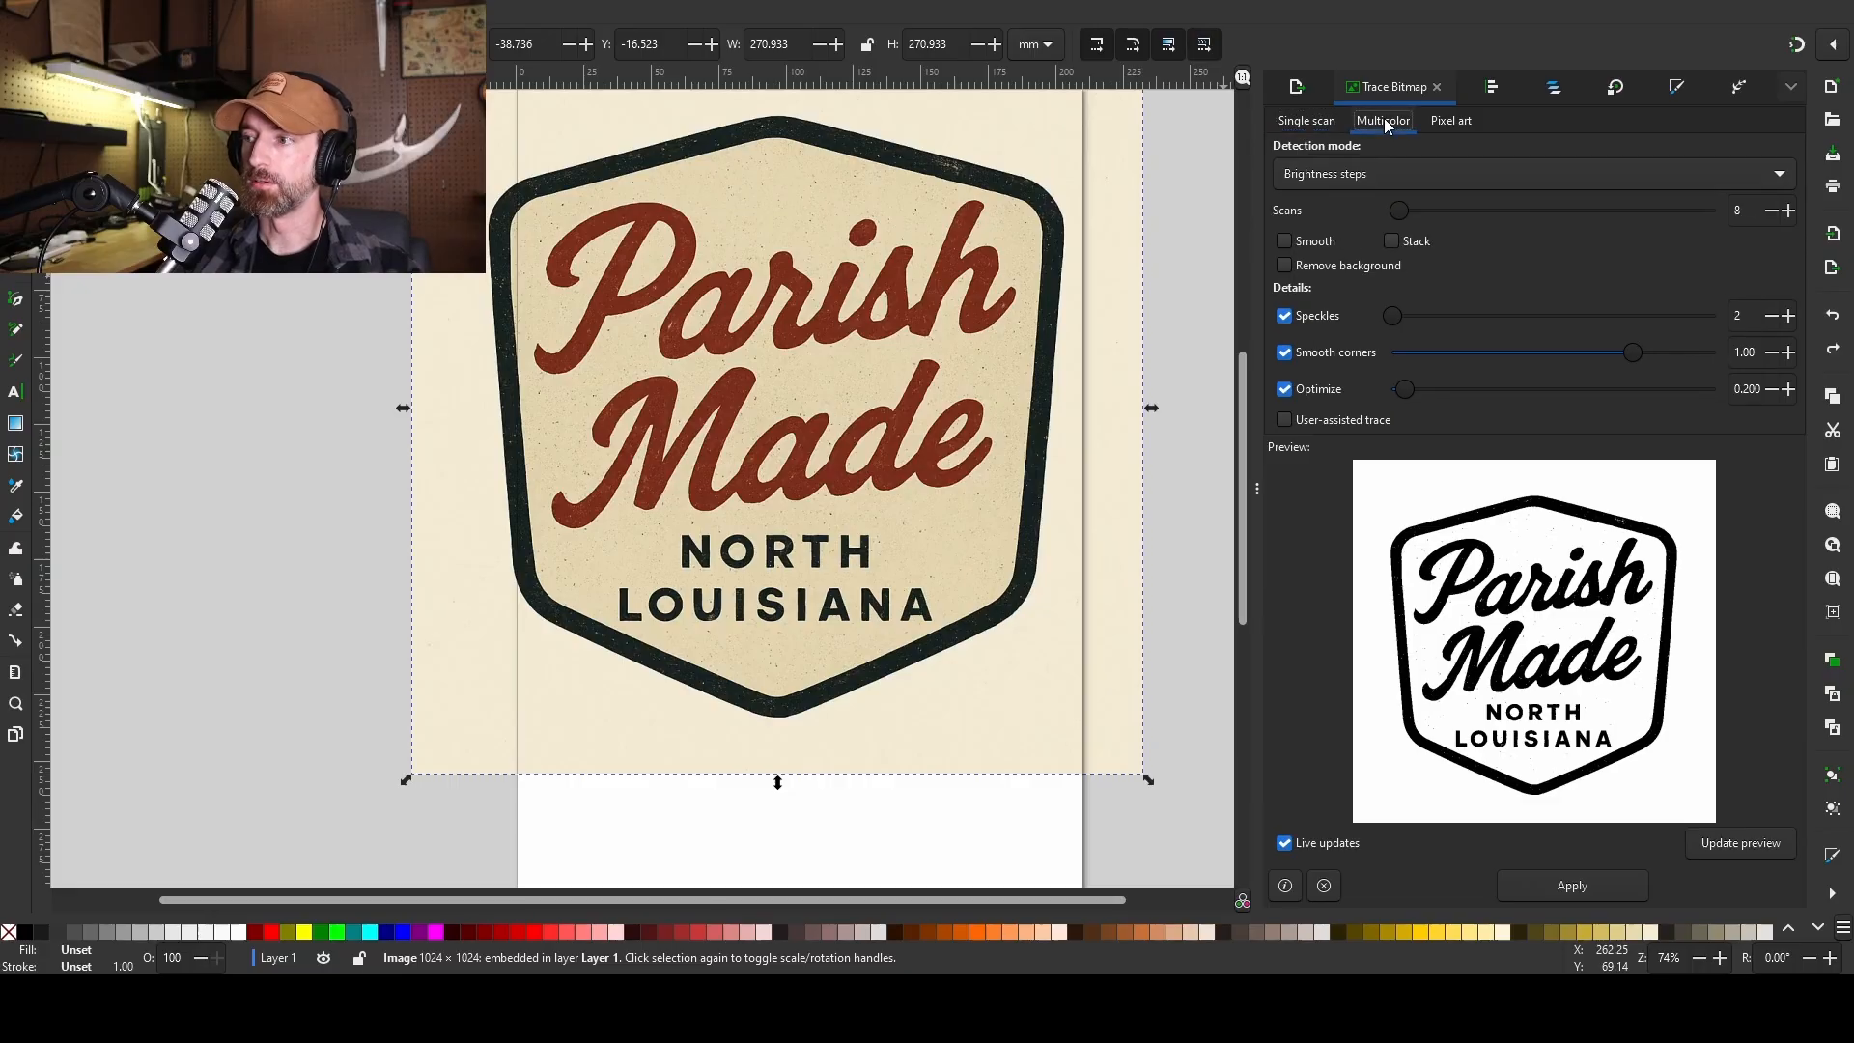
{"action": "left_click", "coordinate": [1358, 211]}
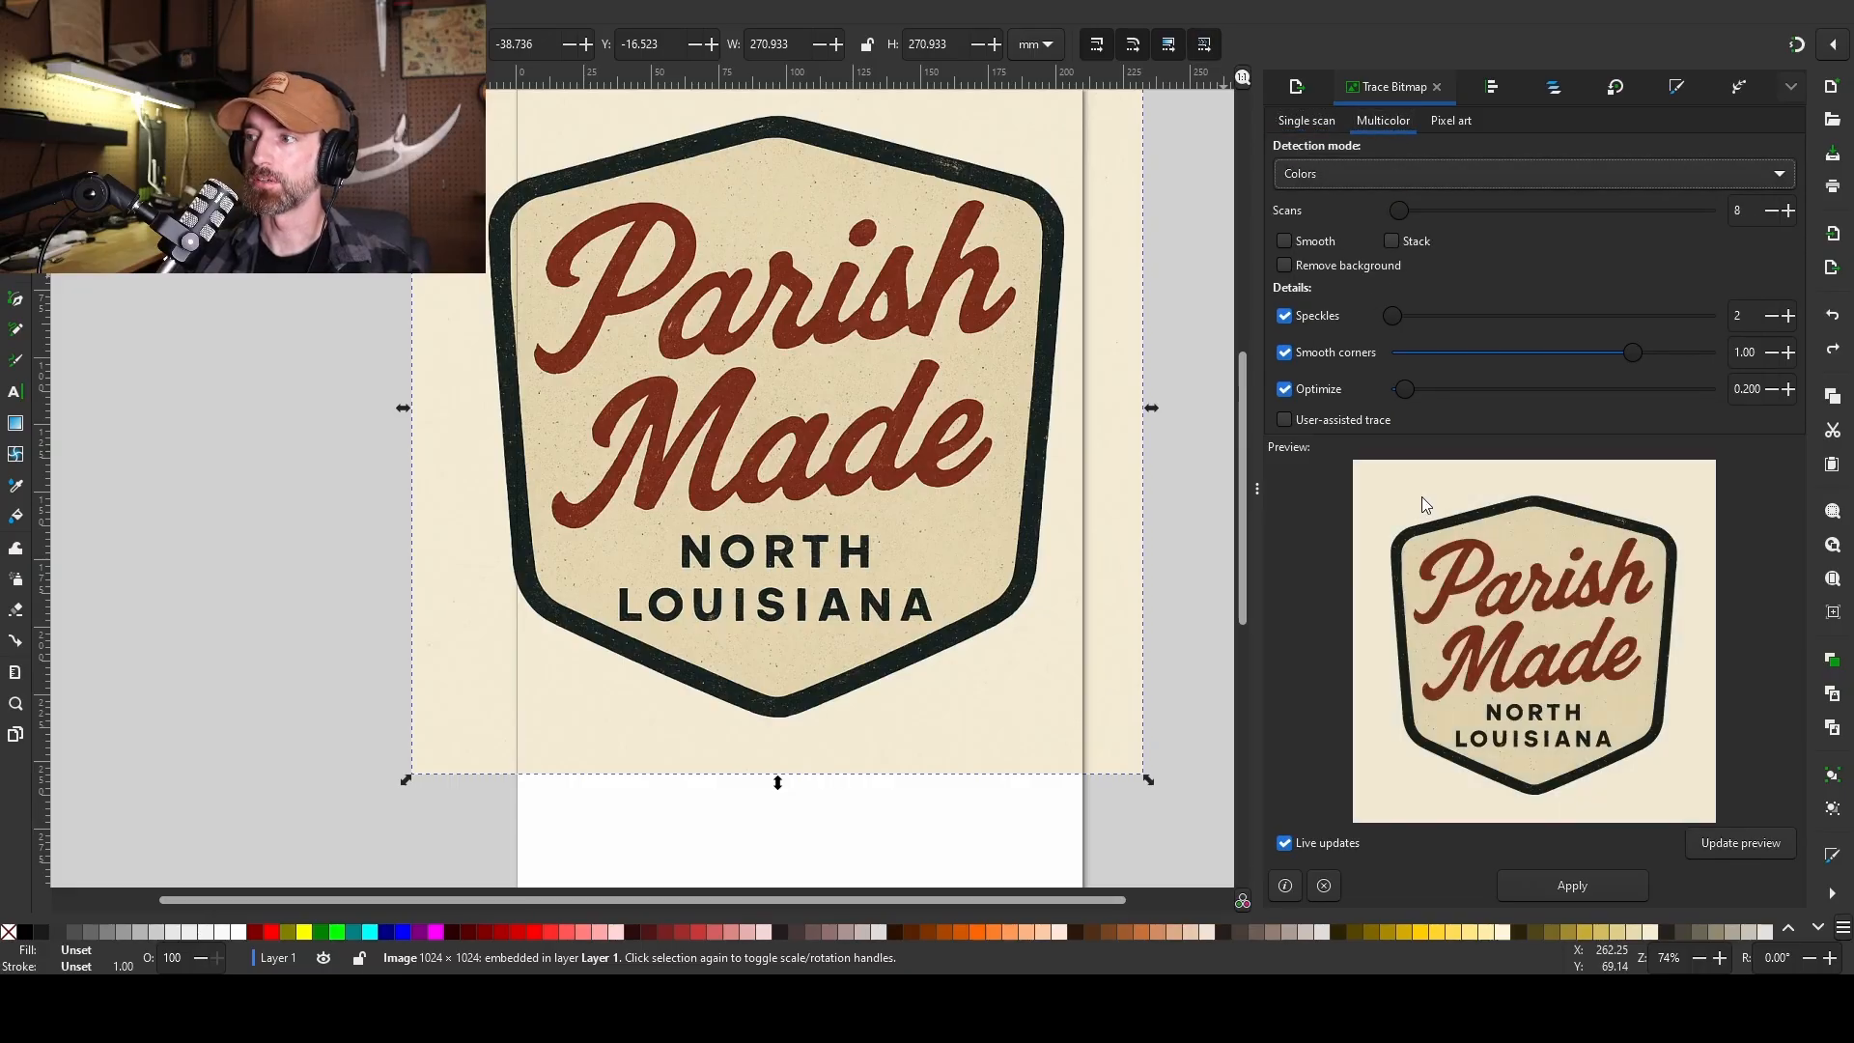
{"action": "left_click", "coordinate": [1772, 211]}
{"action": "left_click", "coordinate": [1772, 210]}
{"action": "left_click", "coordinate": [1772, 210]}
{"action": "left_click", "coordinate": [1772, 211]}
{"action": "left_click", "coordinate": [1772, 210]}
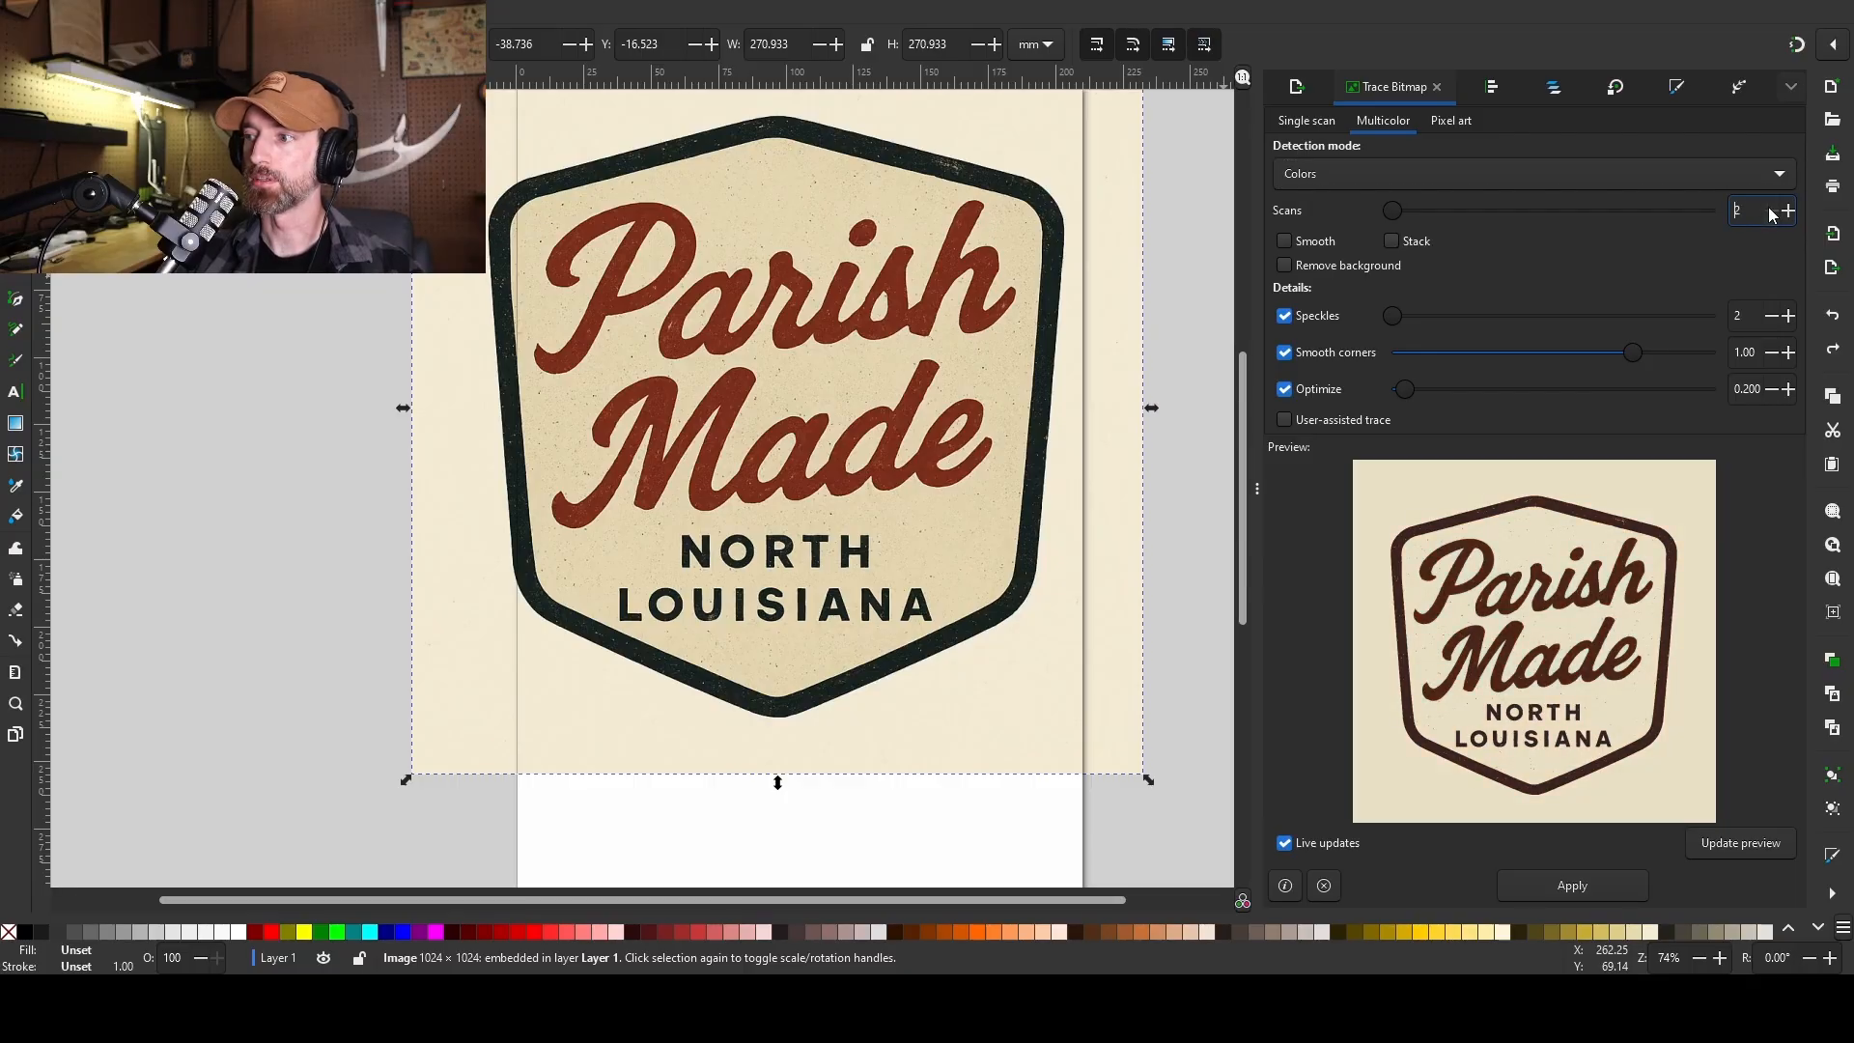
{"action": "left_click", "coordinate": [1788, 211]}
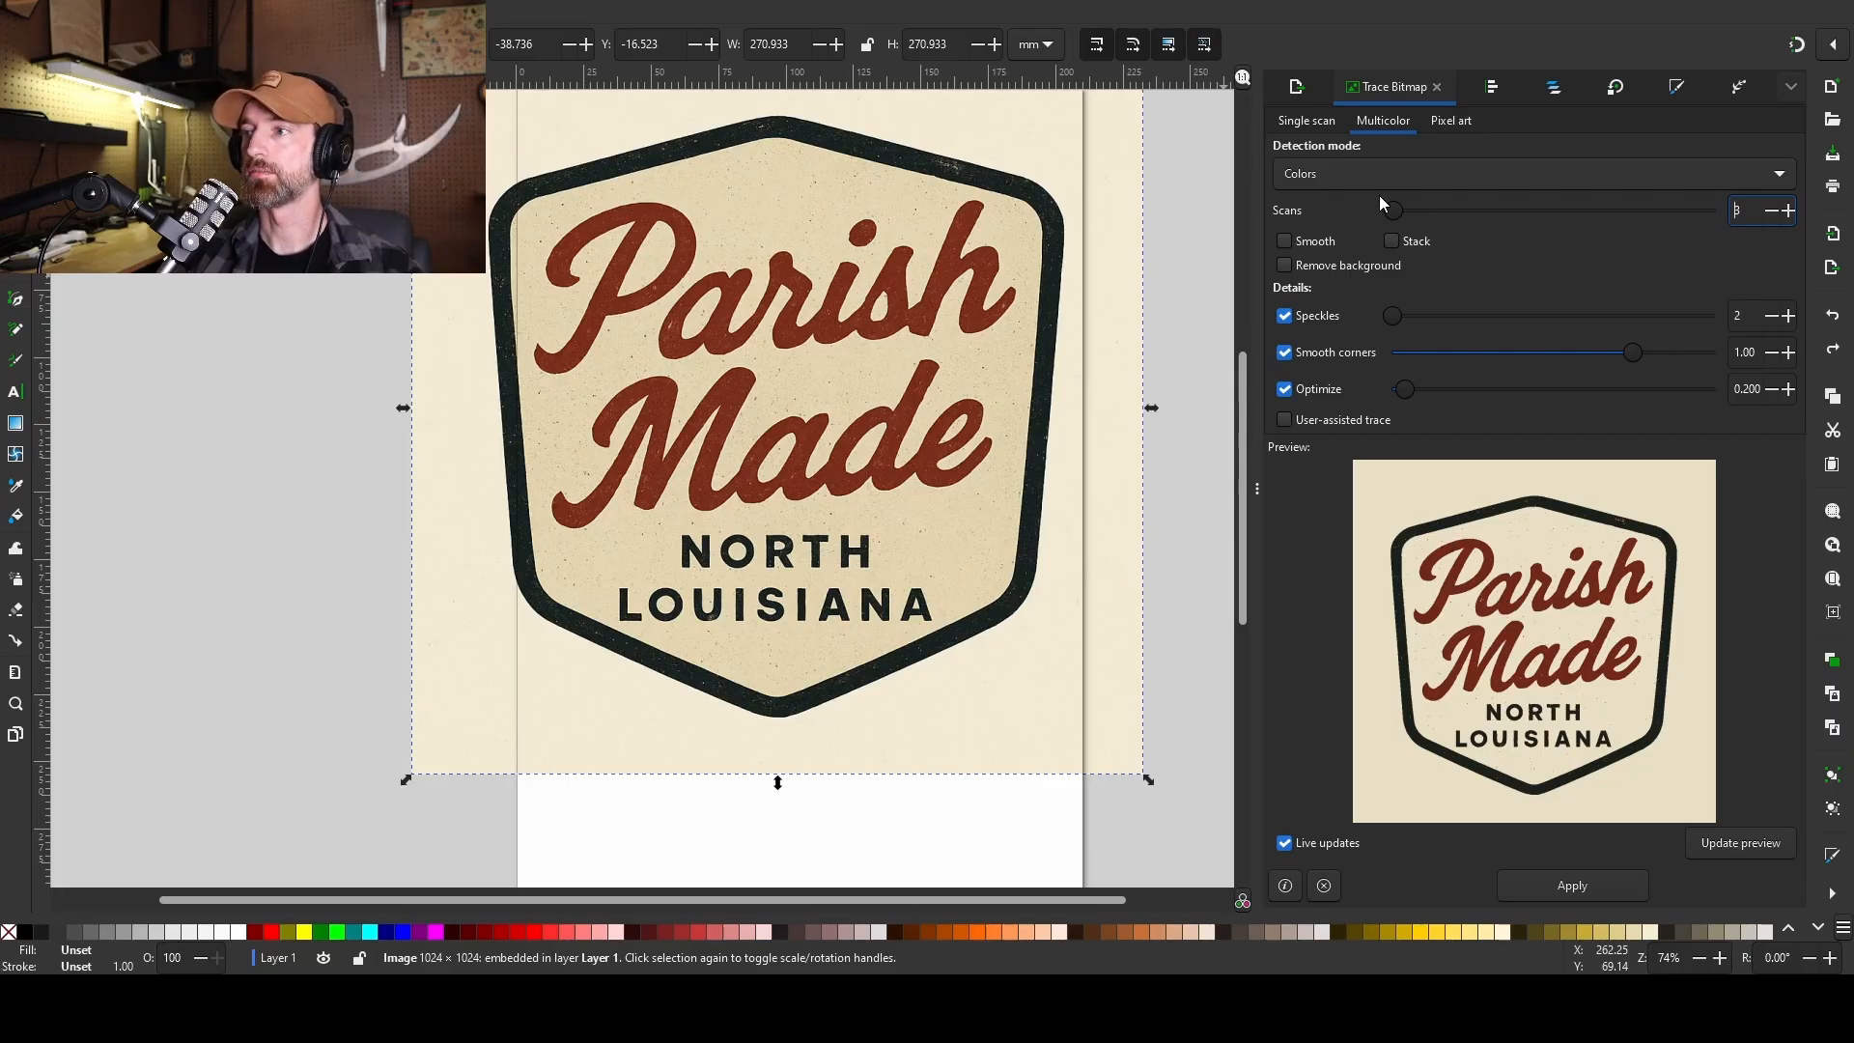
{"action": "left_click", "coordinate": [1322, 124]}
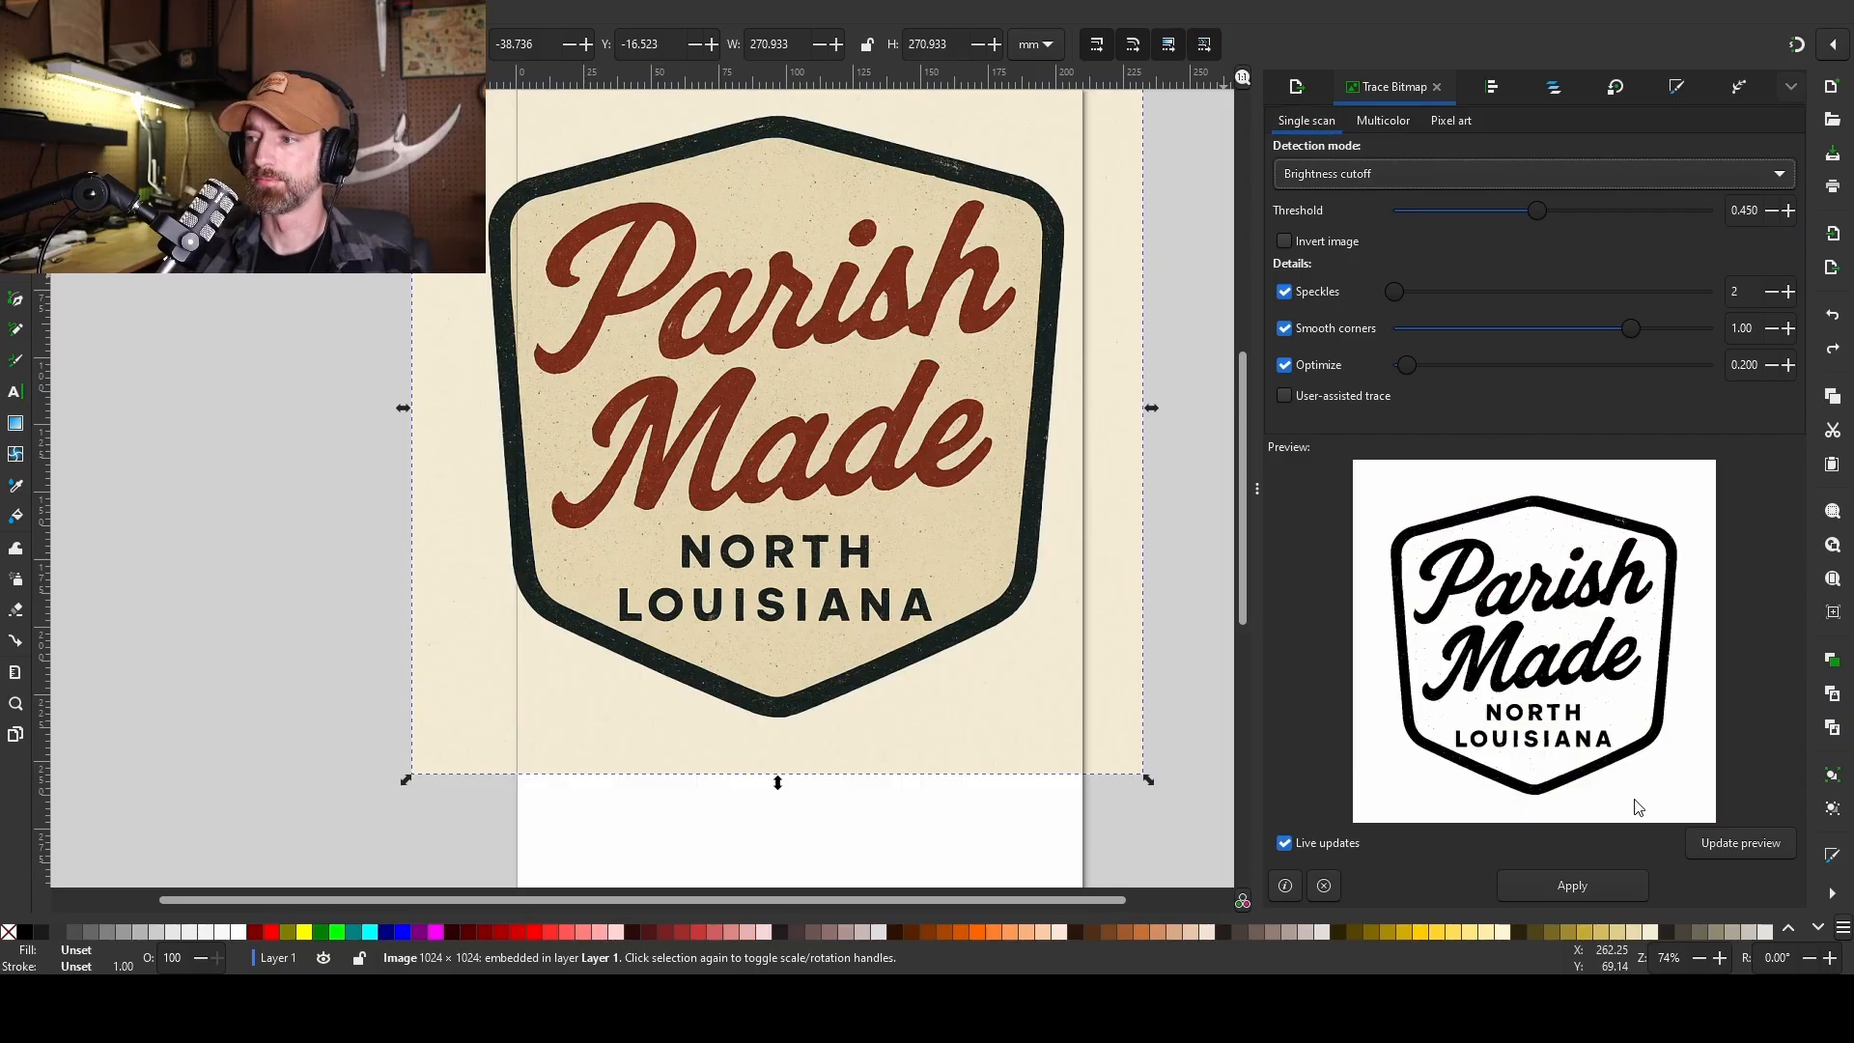
{"action": "left_click", "coordinate": [1577, 887]}
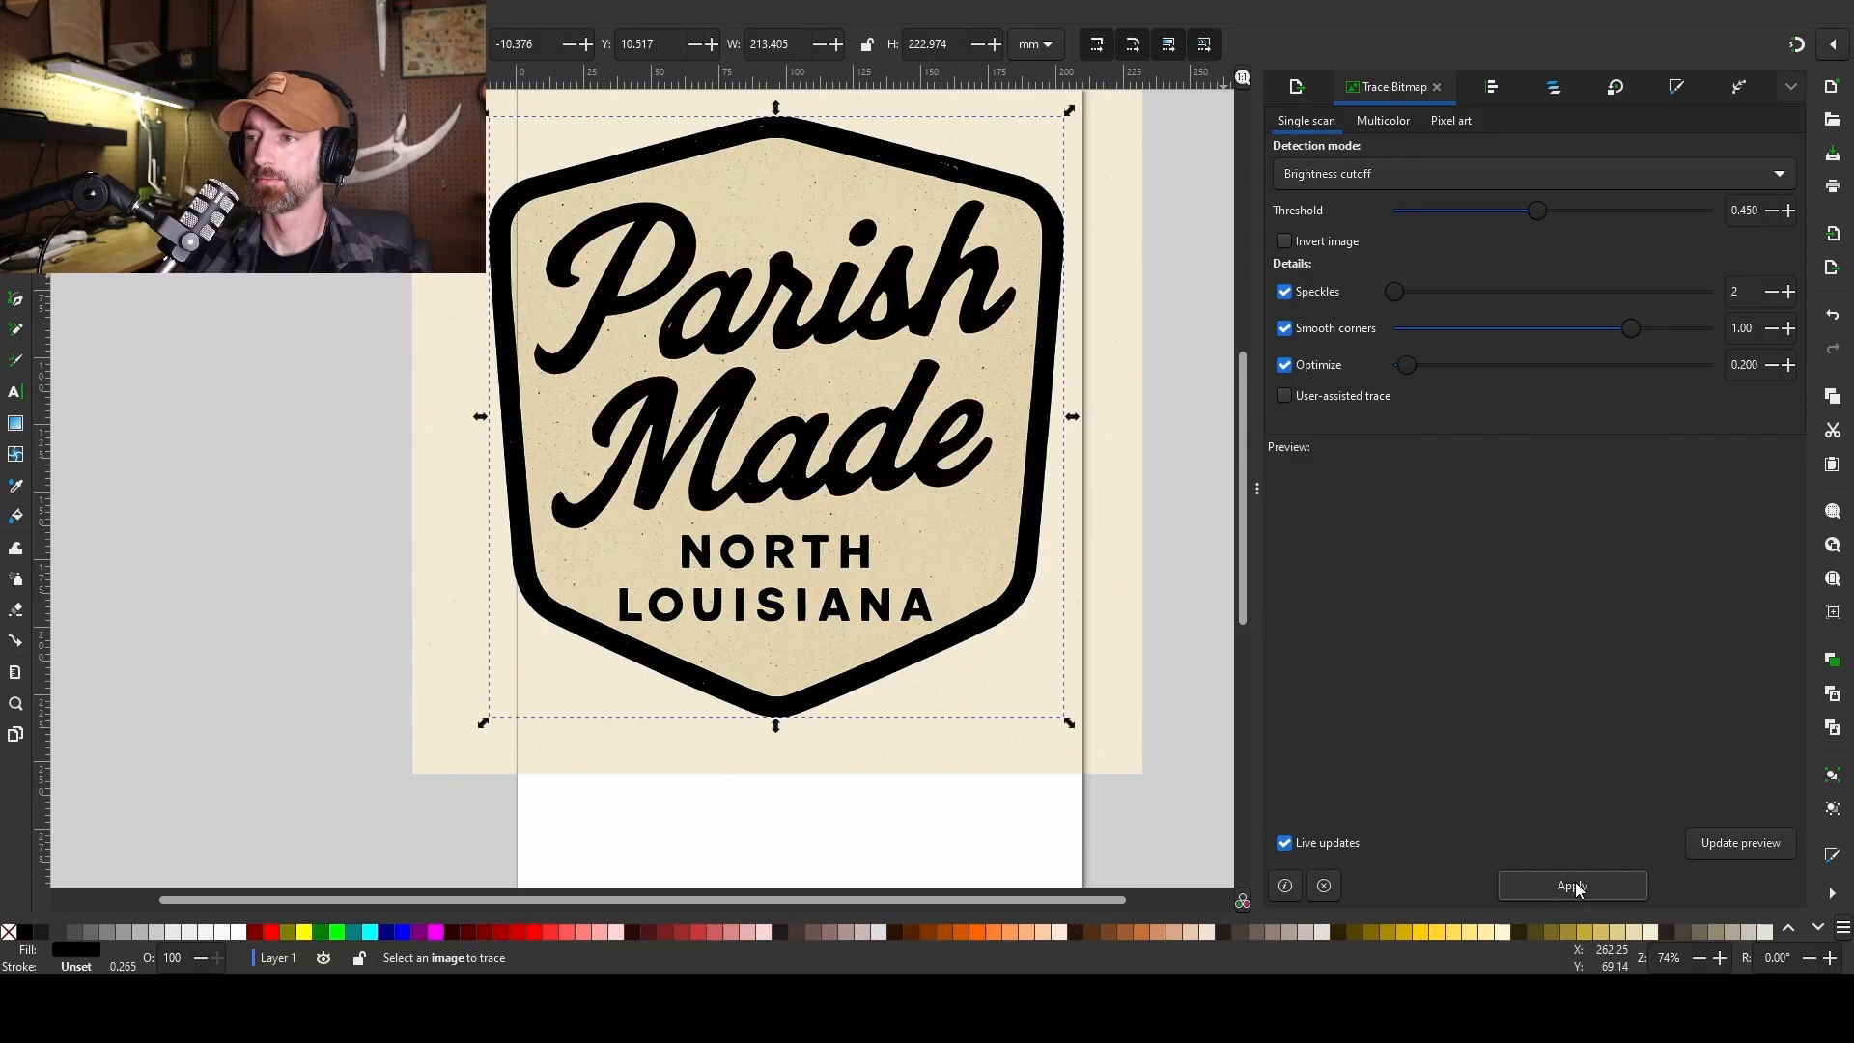
Delete the original colour image and select the black trace for node editing.
{"action": "mouse_move", "coordinate": [877, 539]}
{"action": "left_mouse_down"}
{"action": "mouse_move", "coordinate": [673, 580]}
{"action": "mouse_move", "coordinate": [191, 745]}
{"action": "left_mouse_up"}
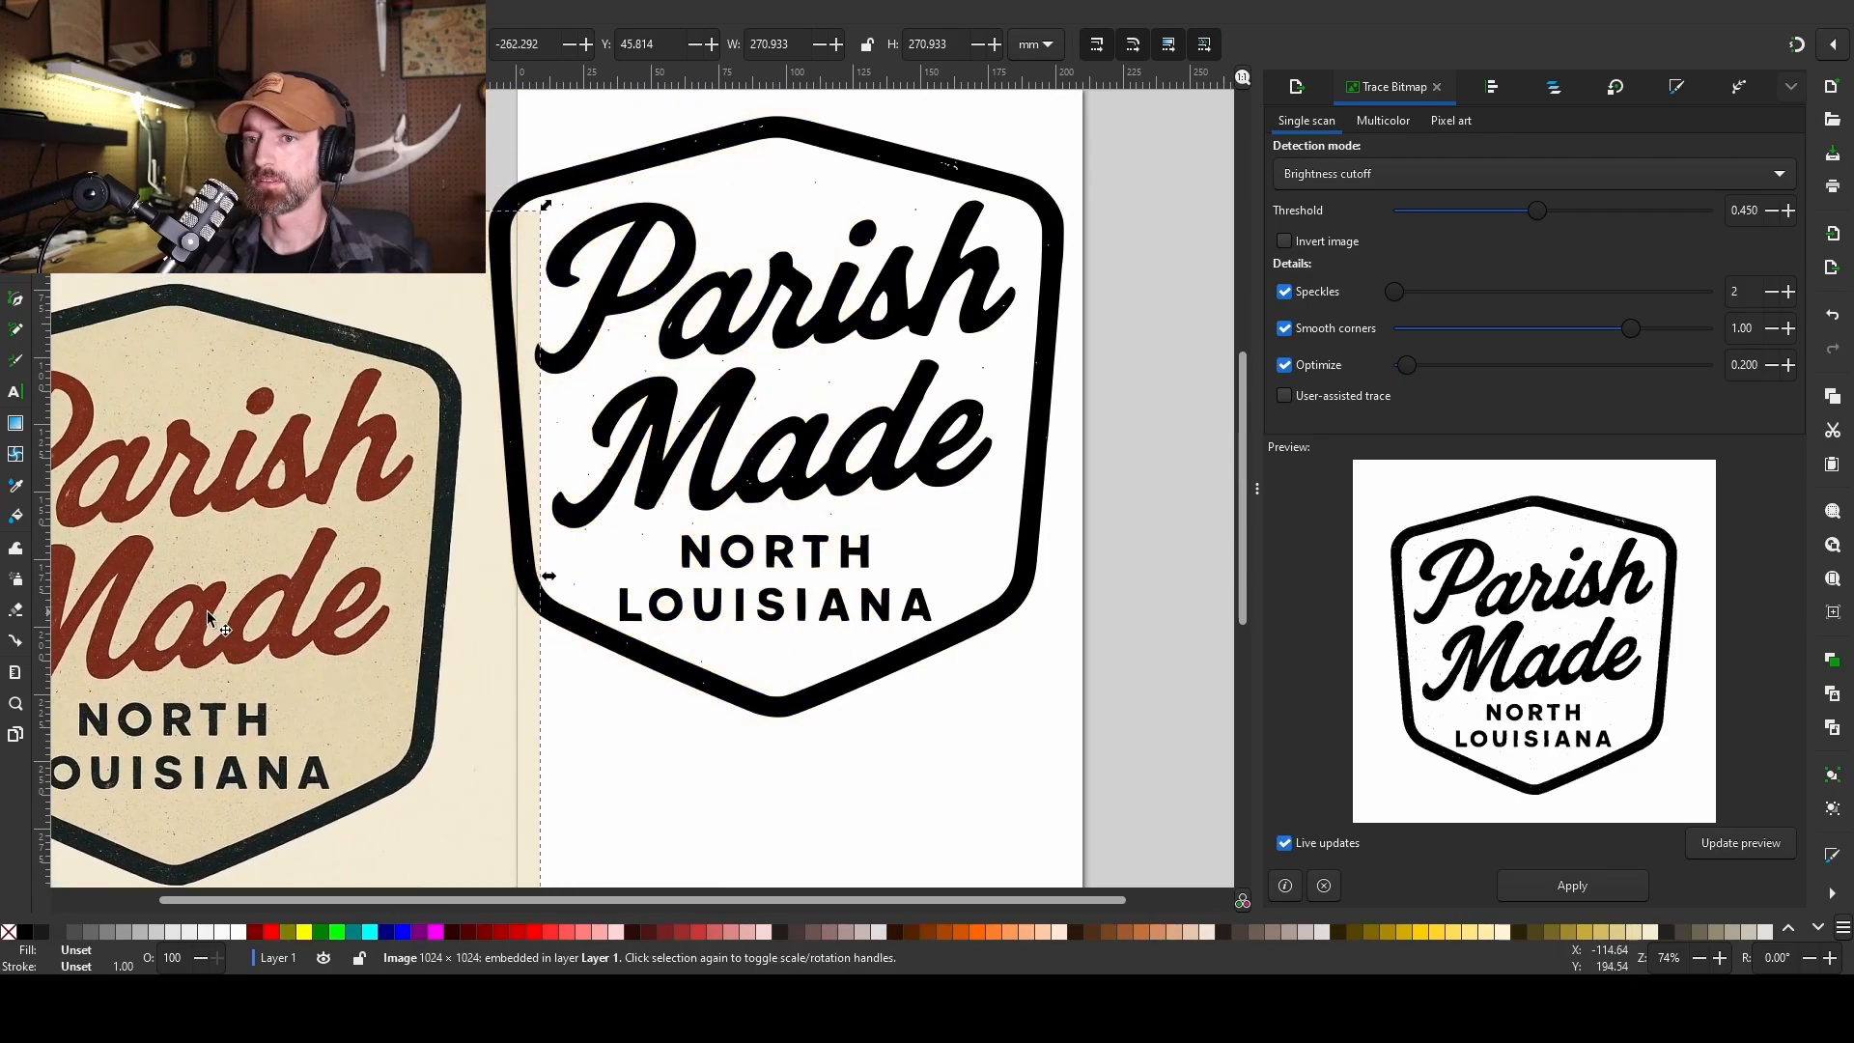
{"action": "key", "text": "Delete"}
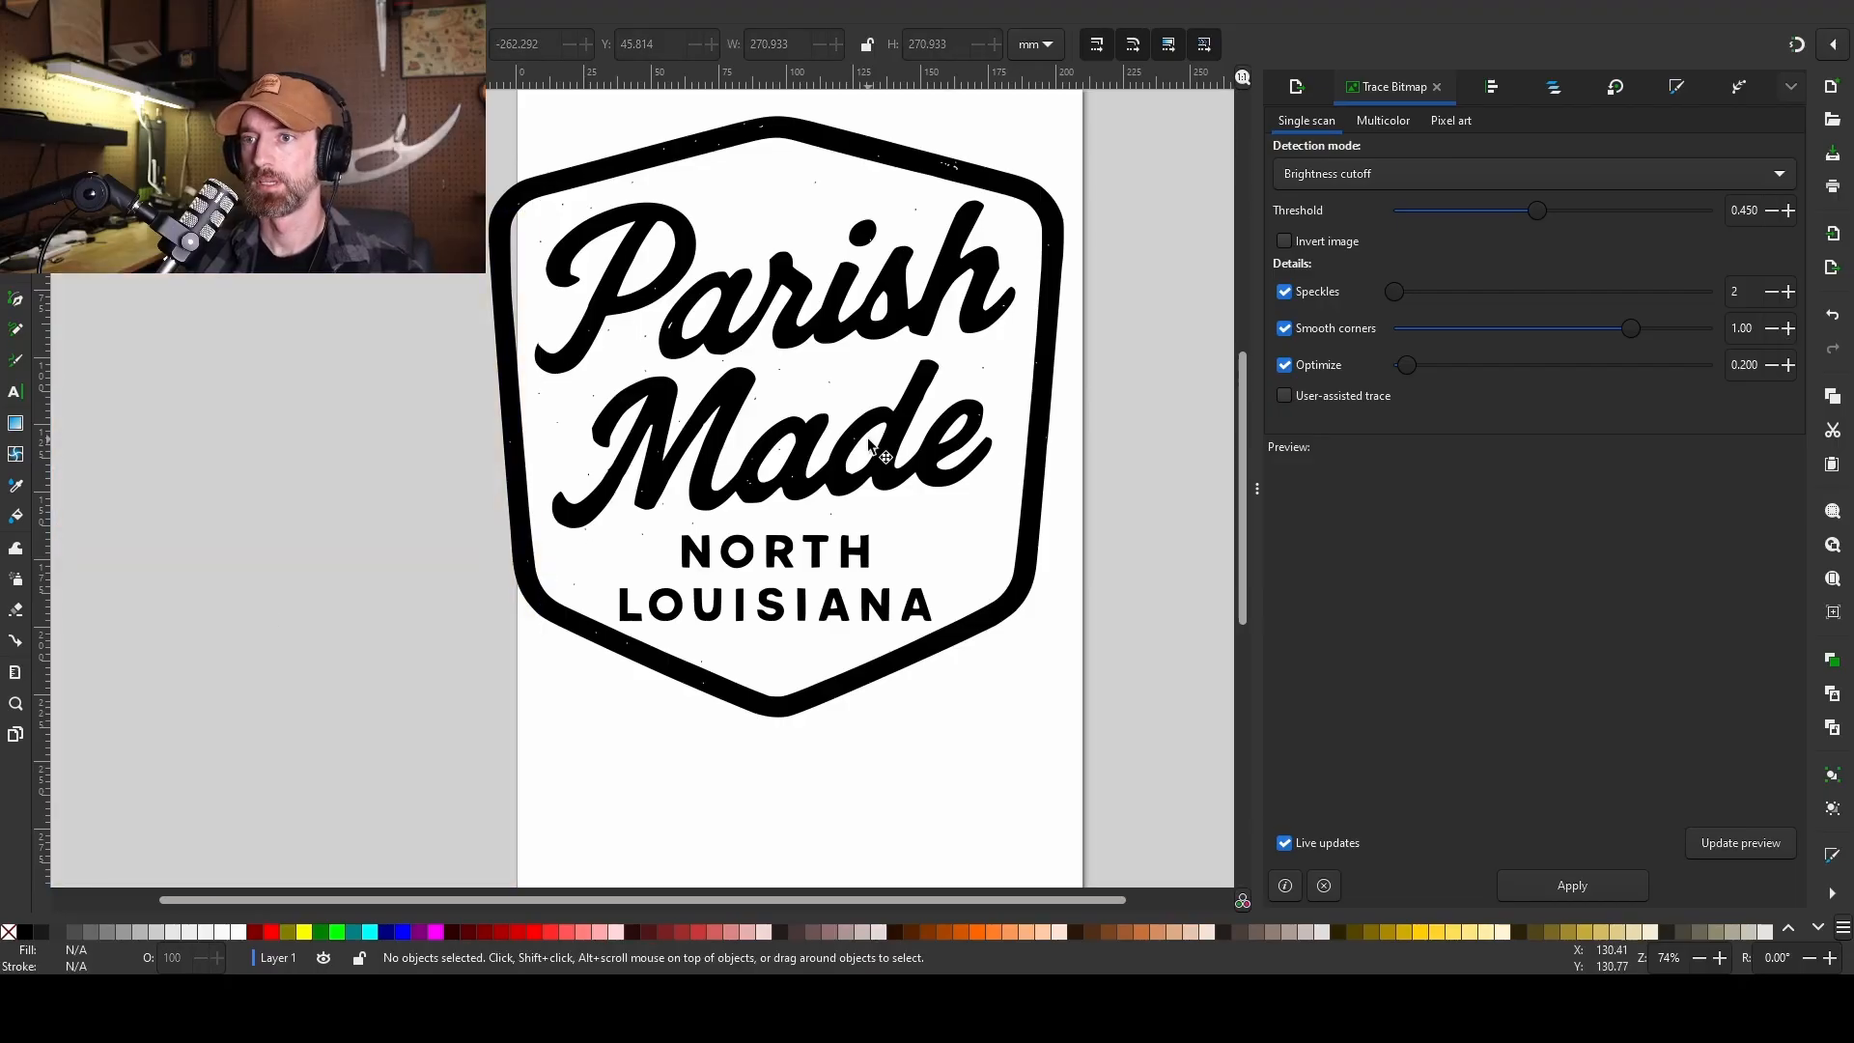
{"action": "left_click", "coordinate": [874, 446]}
{"action": "key", "text": "n"}
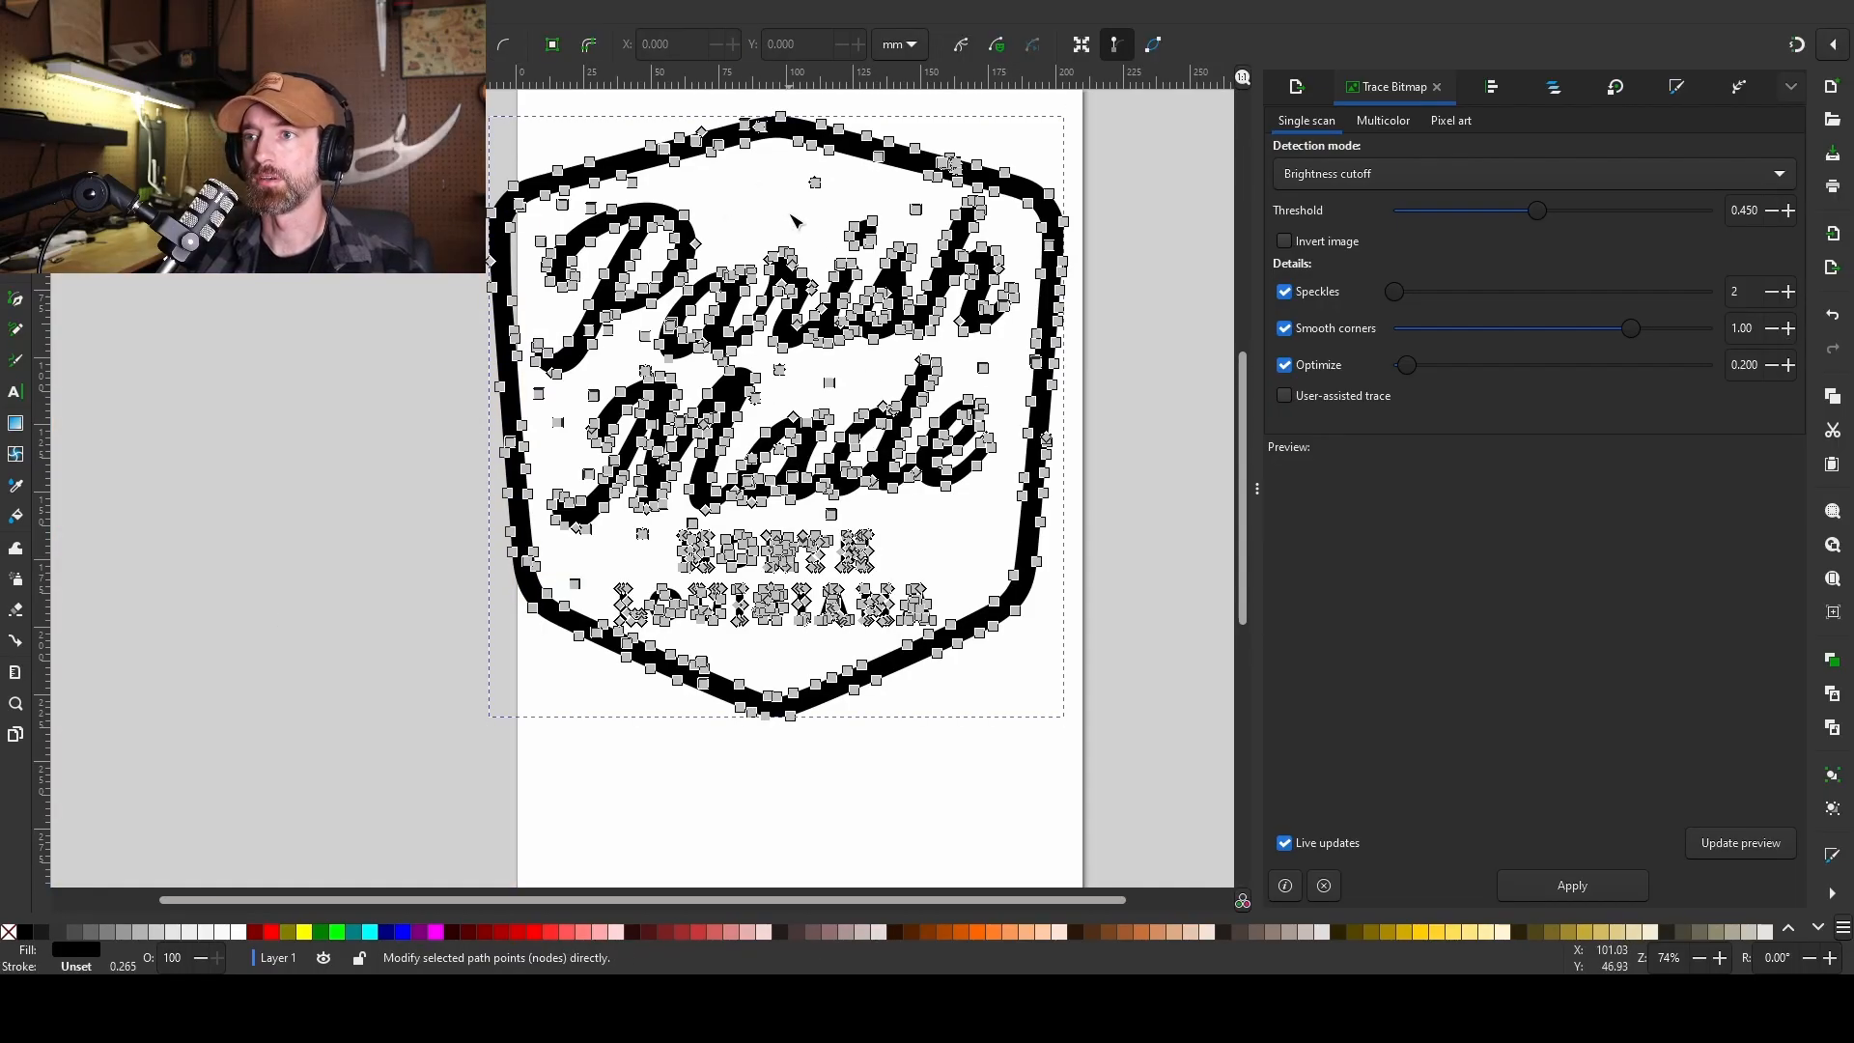
Delete stray specks around the lettering, leaving an 859-node 'Parish Made / North Louisiana' path.
{"action": "left_click_drag", "start_coordinate": [796, 210], "coordinate": [944, 231]}
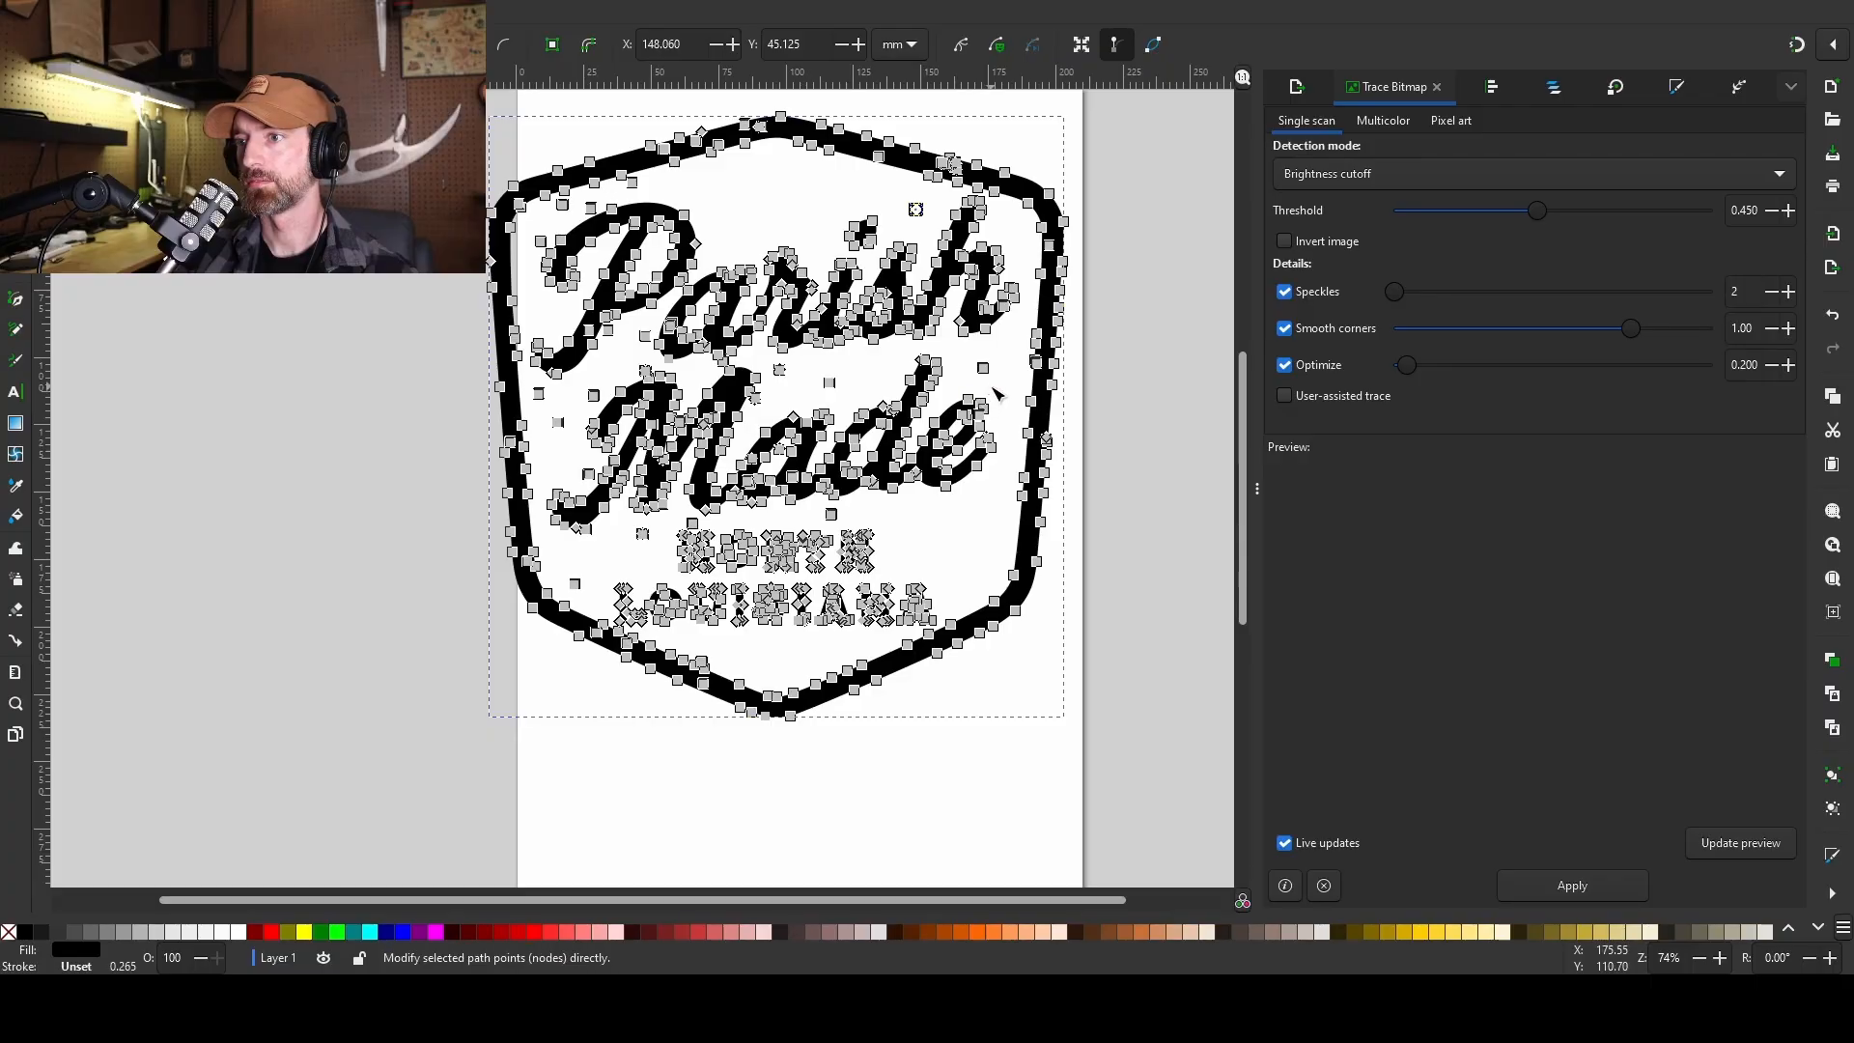
{"action": "left_click_drag", "start_coordinate": [996, 380], "coordinate": [954, 351]}
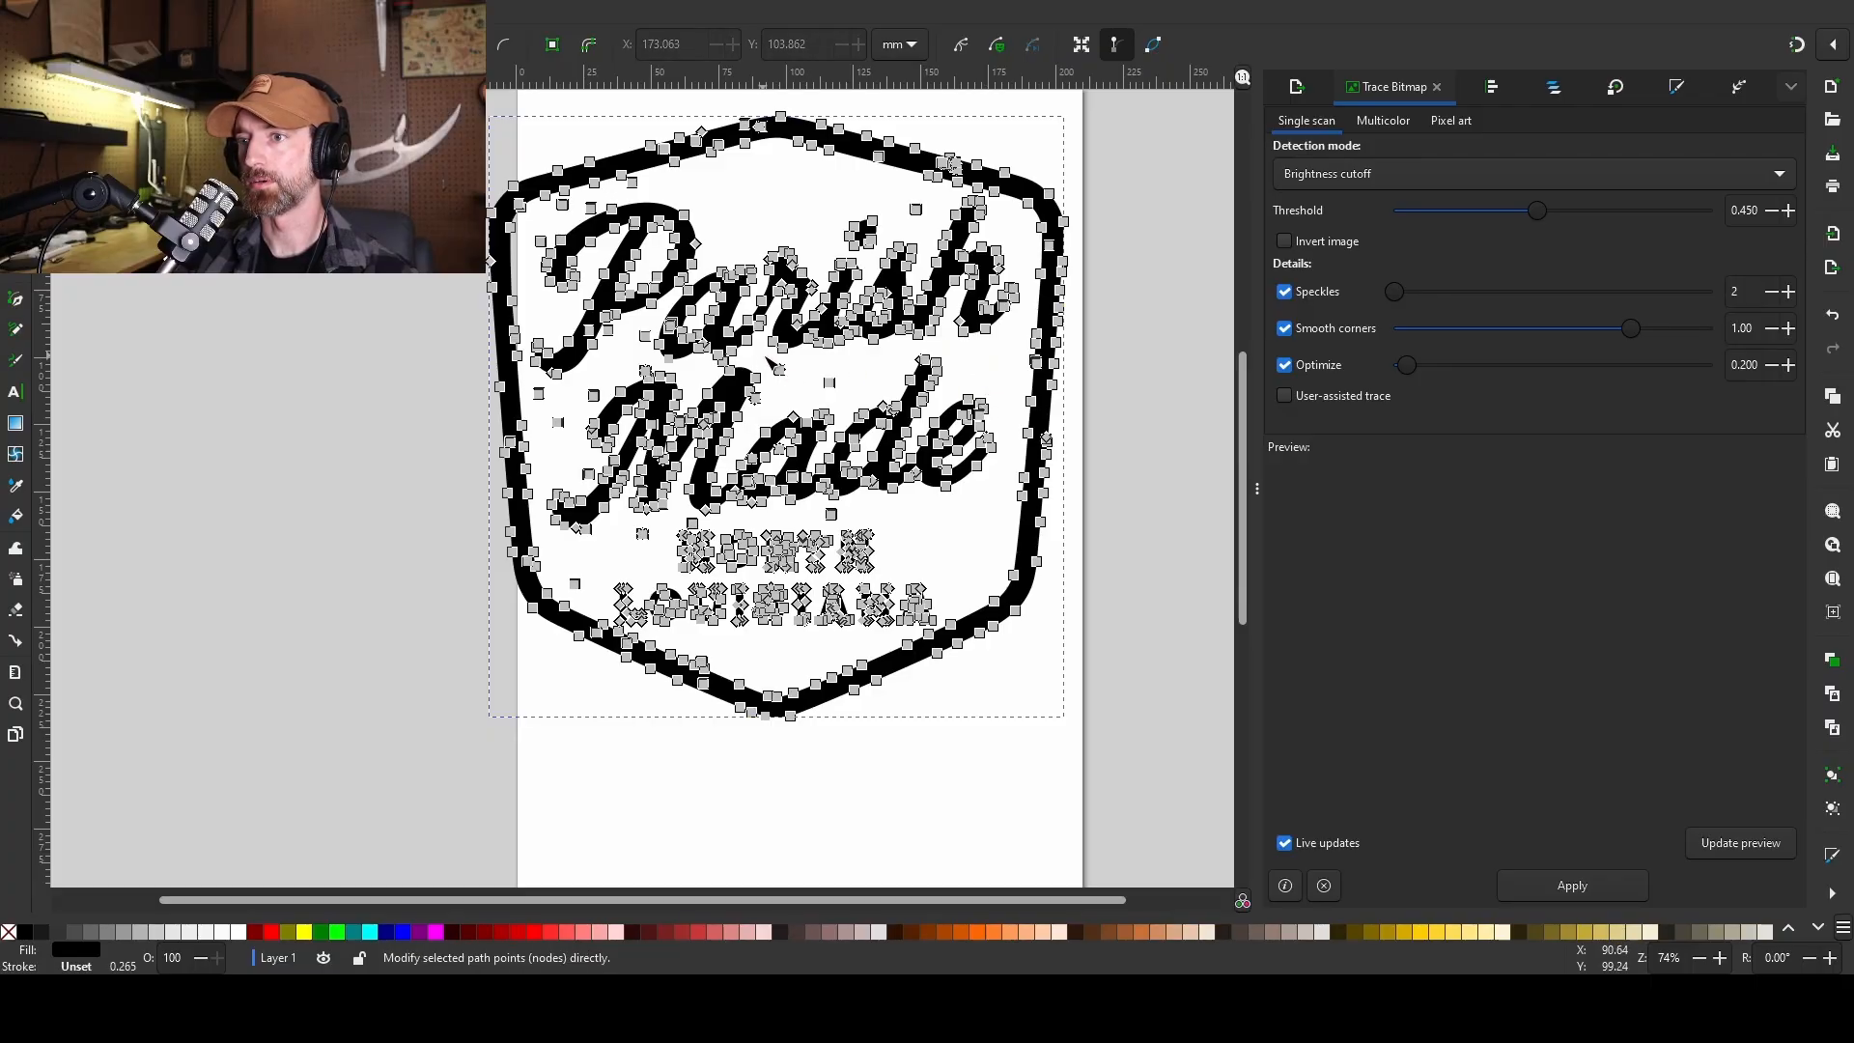
{"action": "left_click_drag", "start_coordinate": [770, 359], "coordinate": [854, 415]}
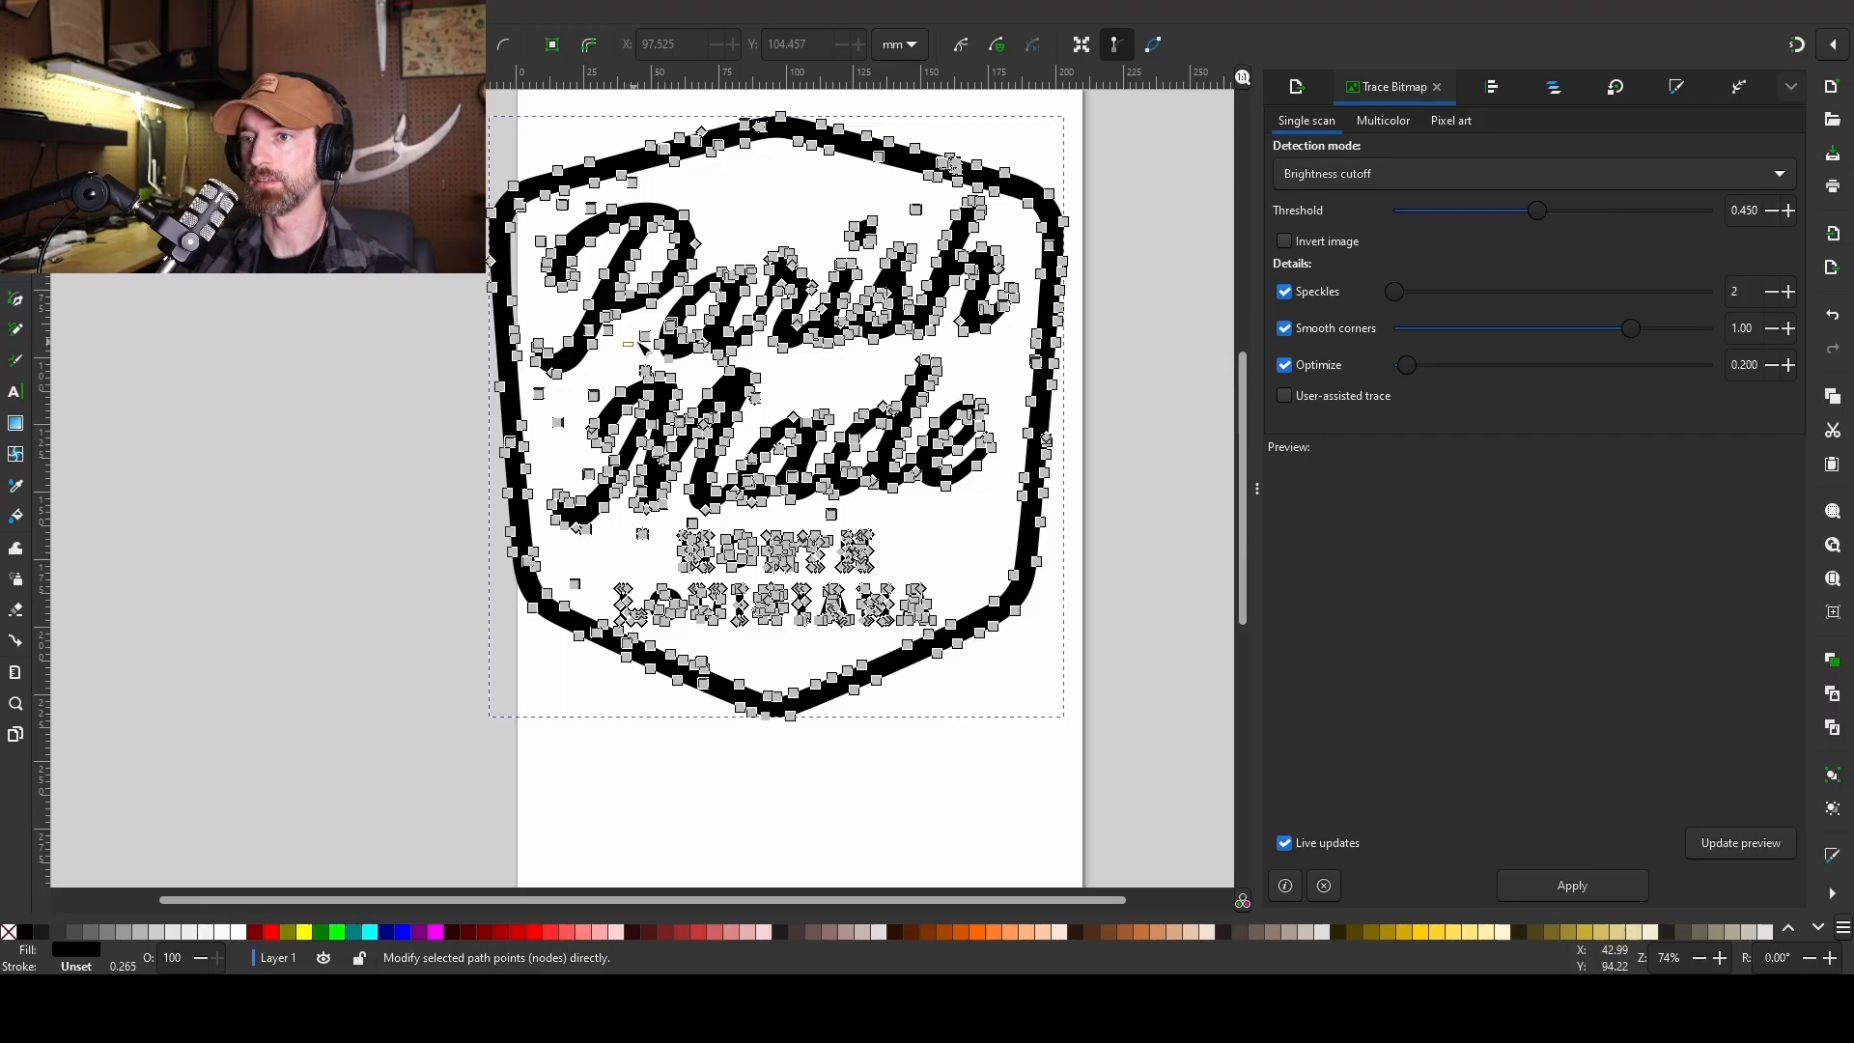
{"action": "left_click_drag", "start_coordinate": [637, 342], "coordinate": [603, 326]}
{"action": "key", "text": "Delete"}
{"action": "key", "text": "Delete"}
{"action": "left_click_drag", "start_coordinate": [661, 194], "coordinate": [629, 178]}
{"action": "key", "text": "Delete"}
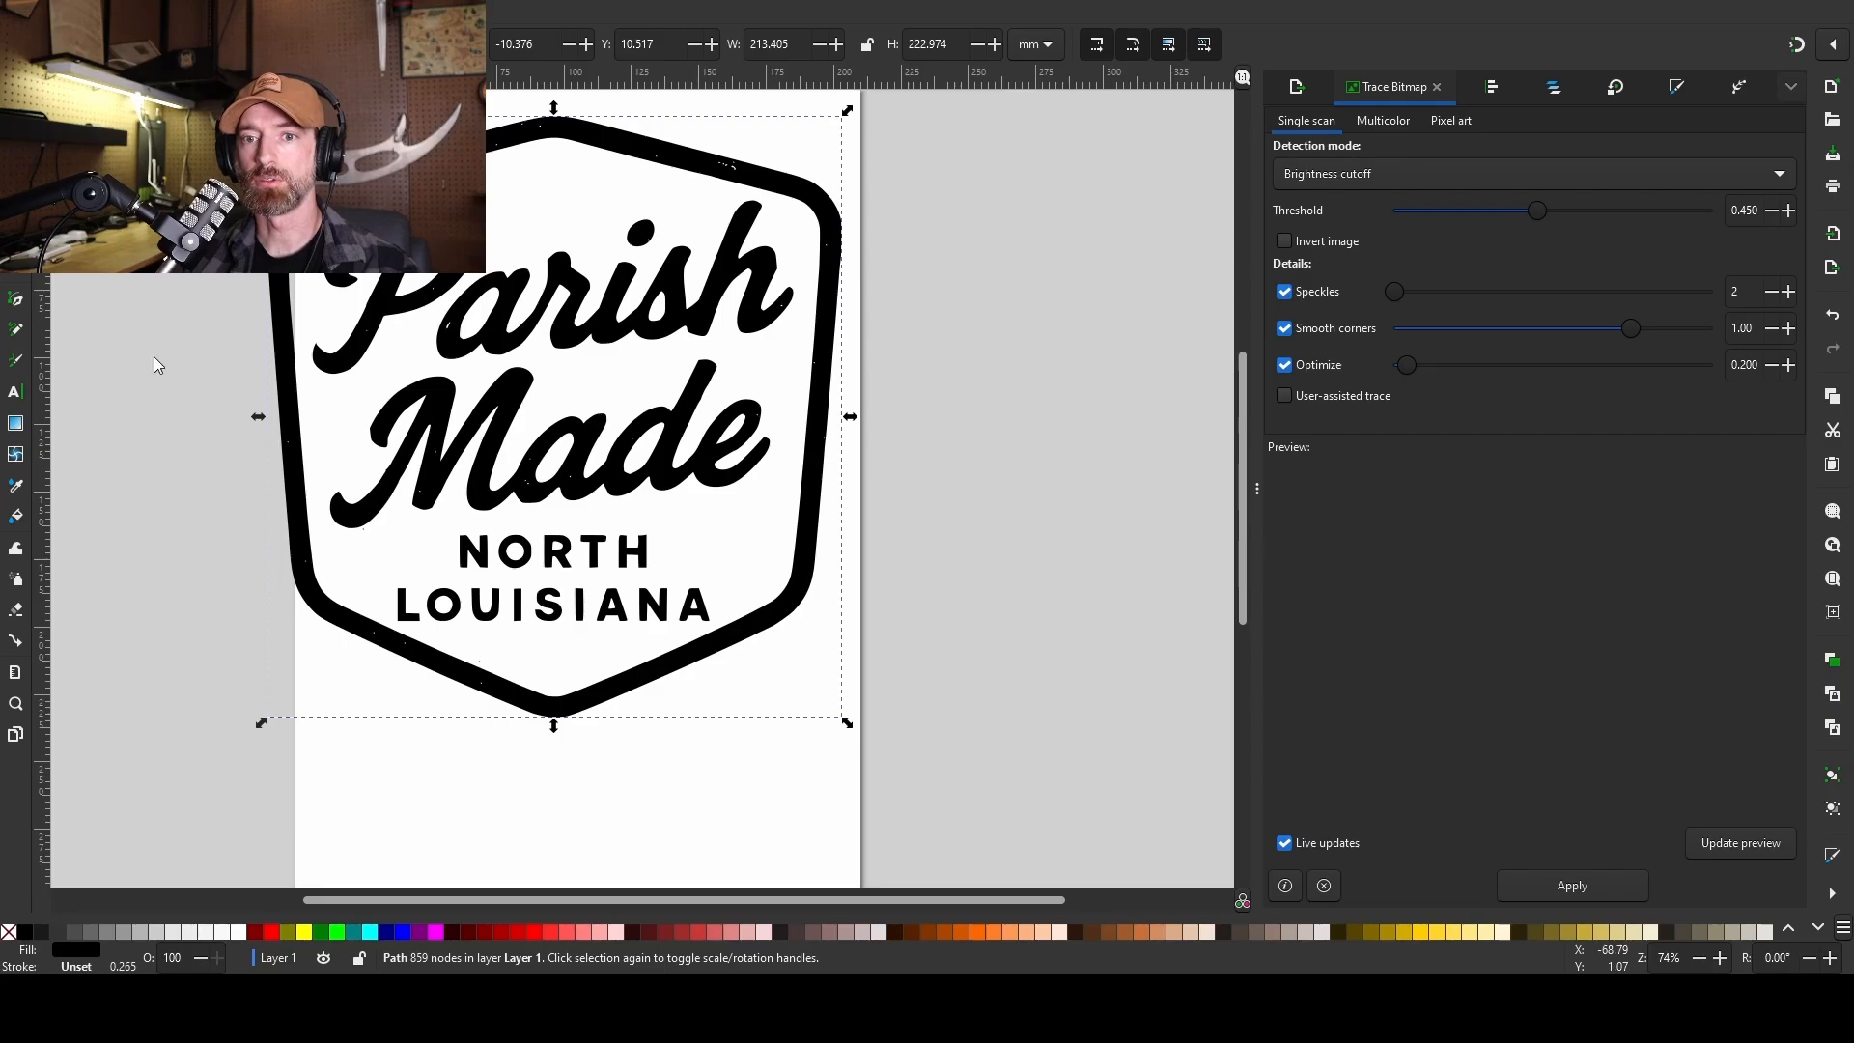
Resize the Inkscape page to the traced badge, then save it as parish made retro logo.svg.
{"action": "key", "text": "ctrl+shift+r"}
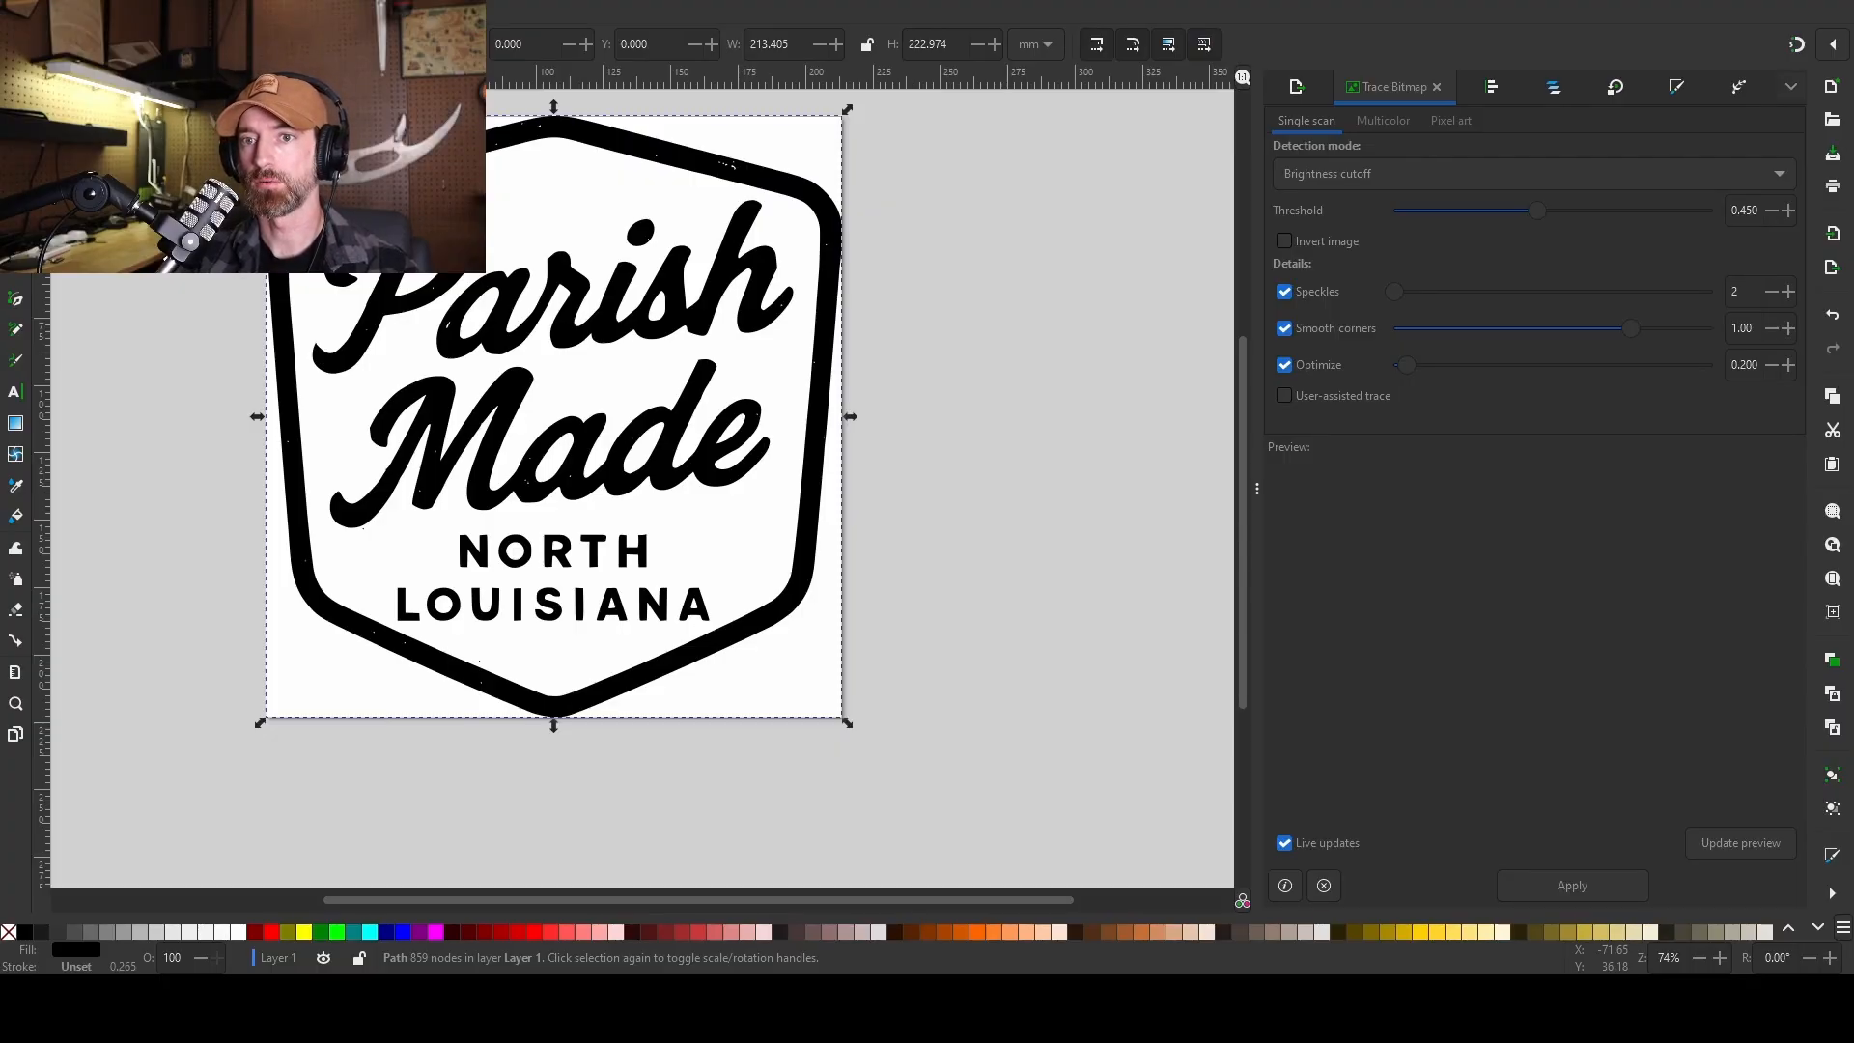
{"action": "key", "text": "ctrl+s"}
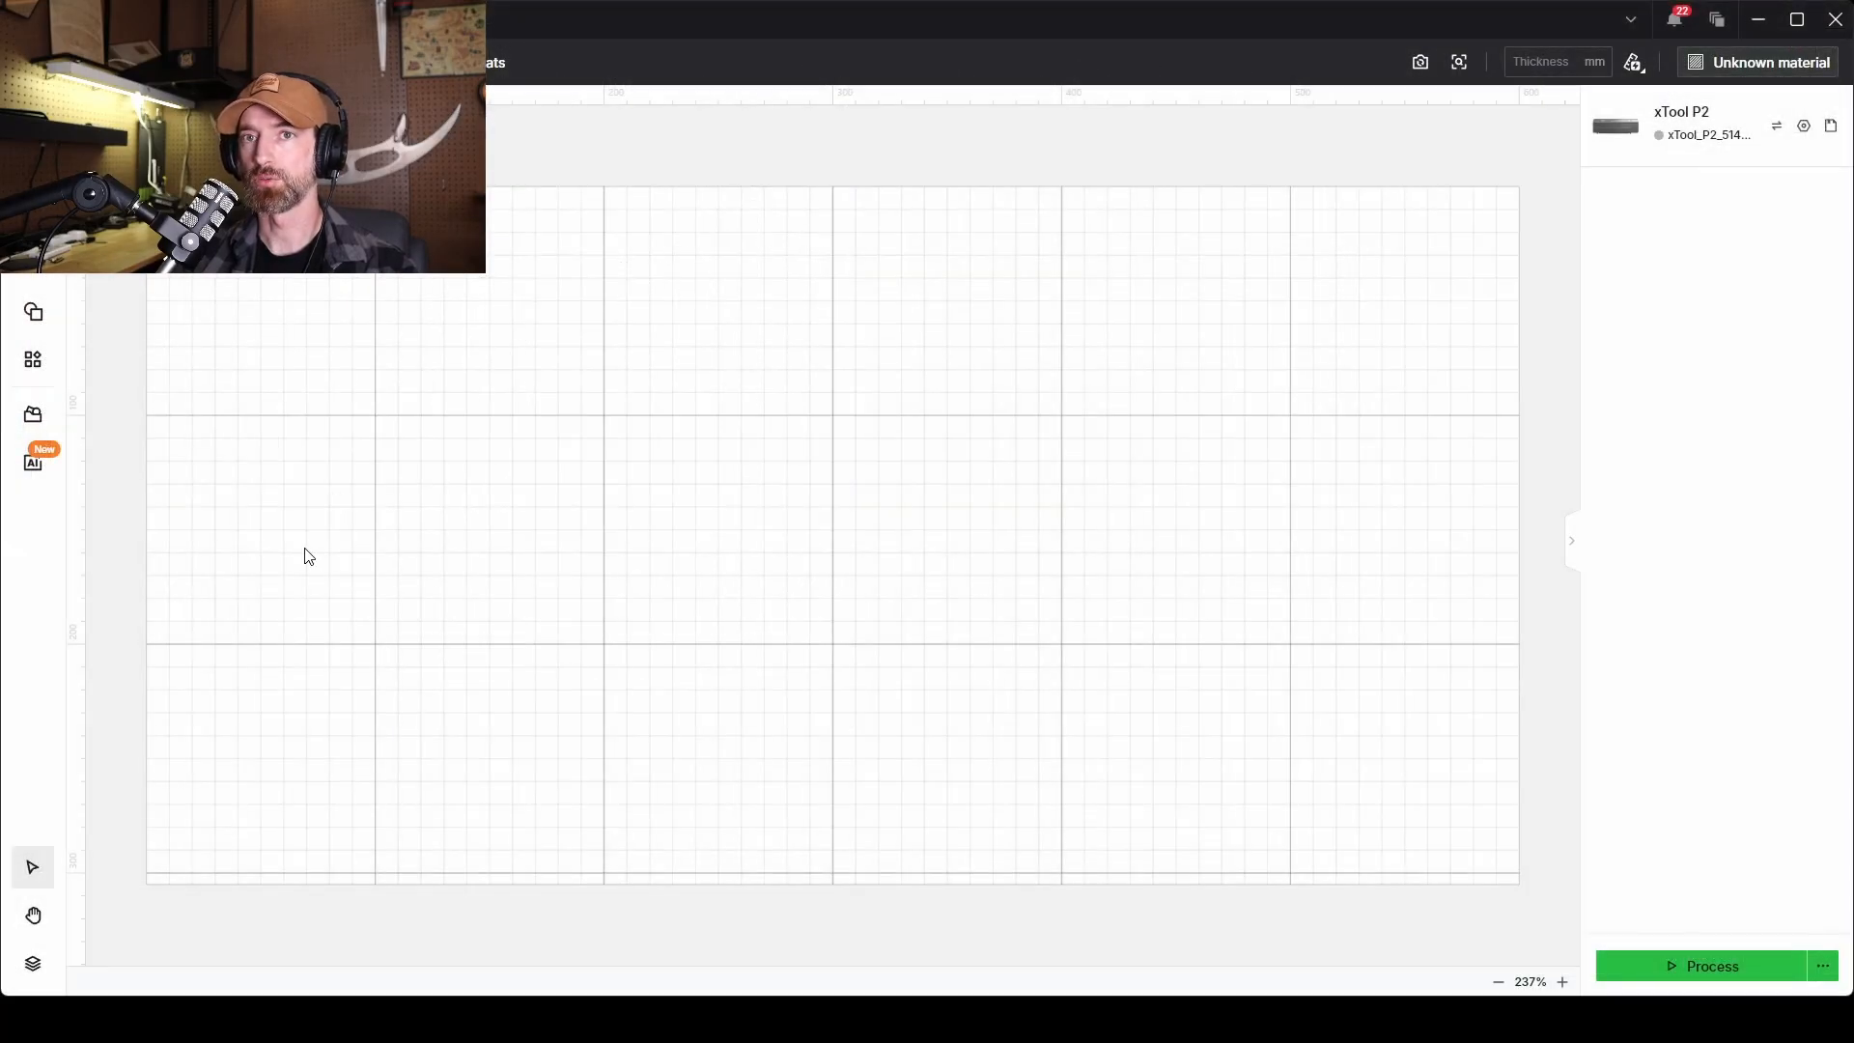
Look through the main menu's File submenu in xTool Creative Space, then dismiss the menus.
{"action": "left_click", "coordinate": [33, 62]}
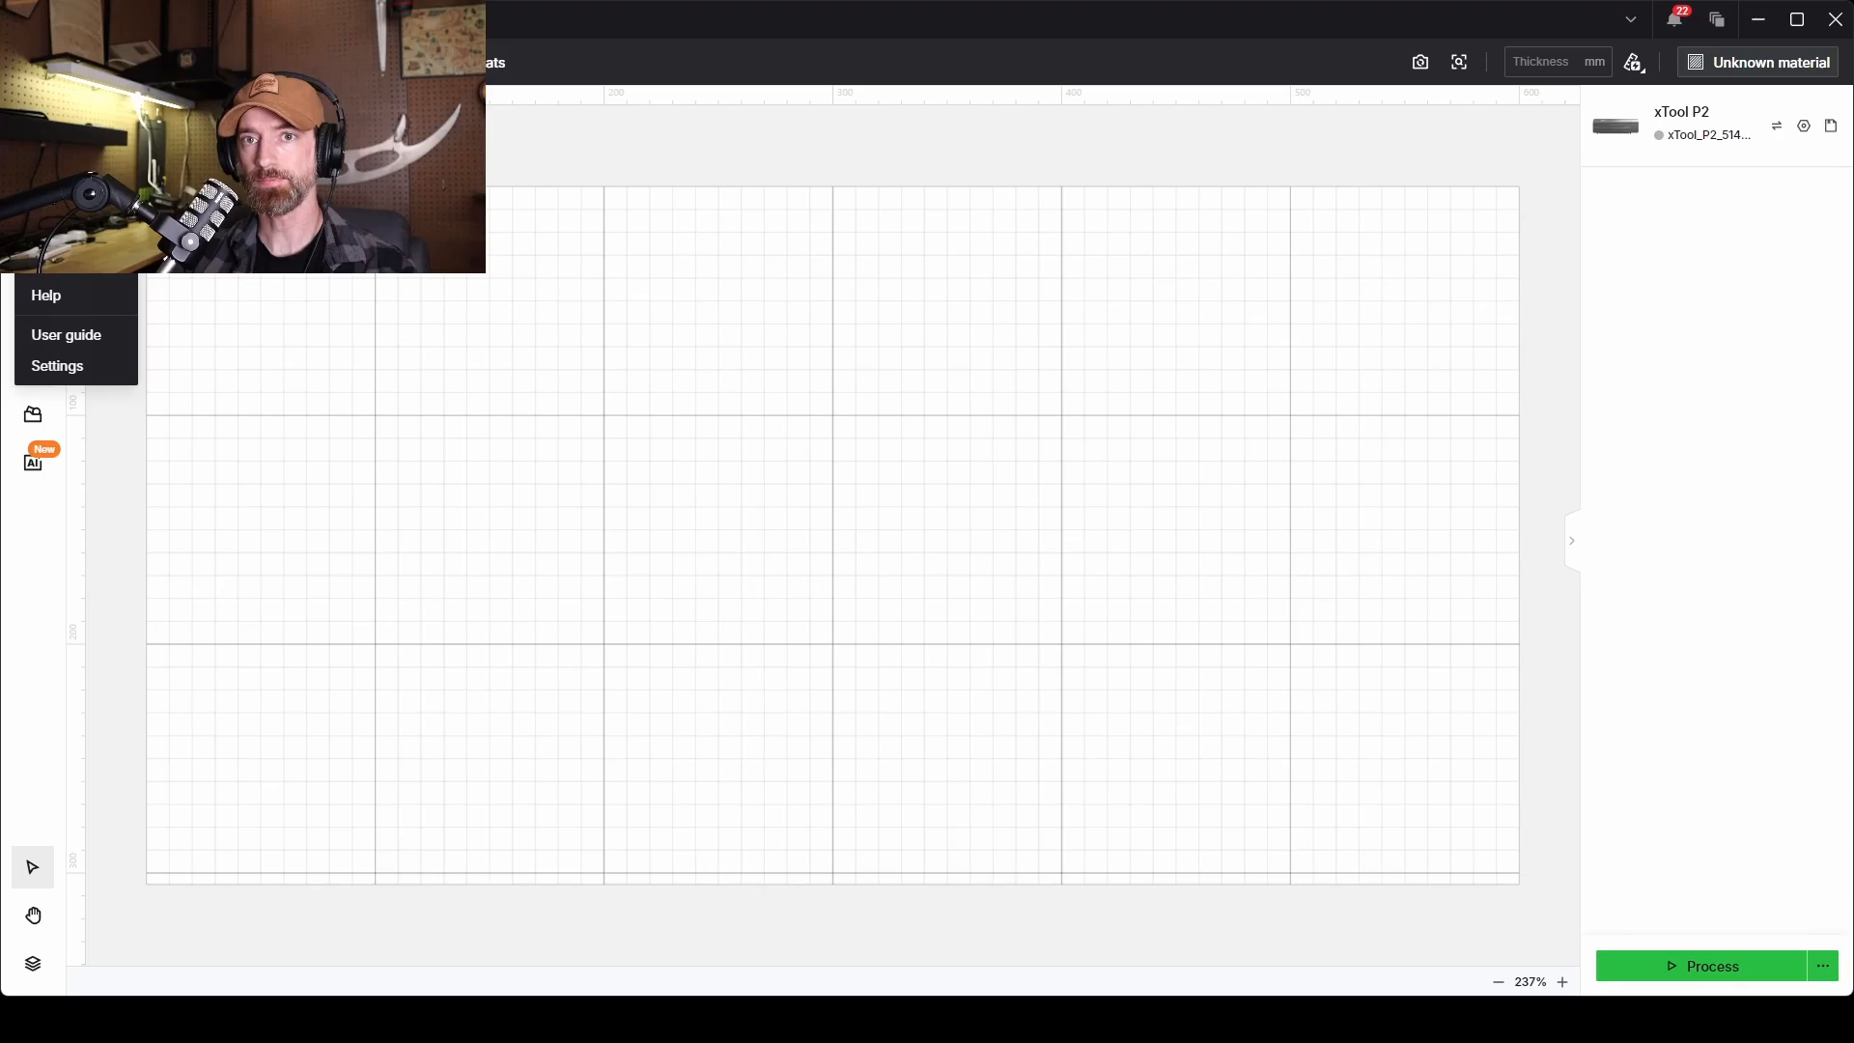
{"action": "mouse_move", "coordinate": [58, 141]}
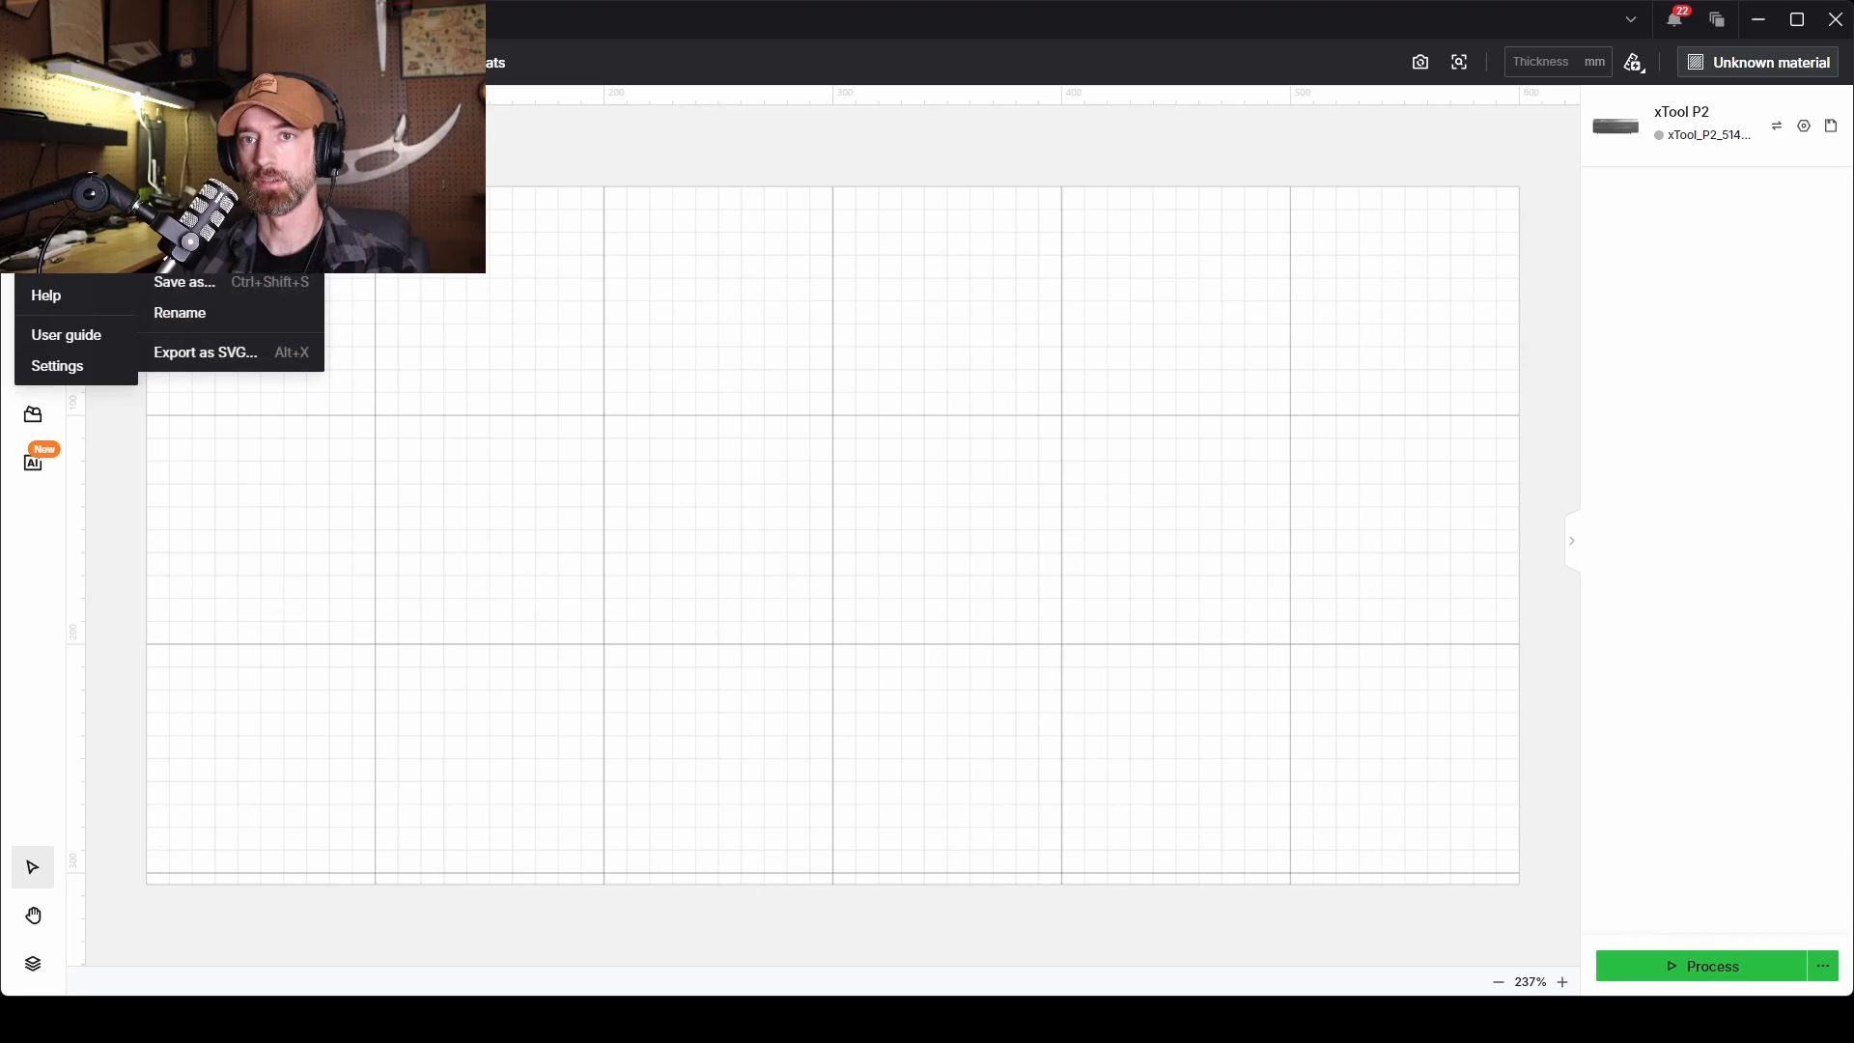
{"action": "left_click", "coordinate": [193, 212]}
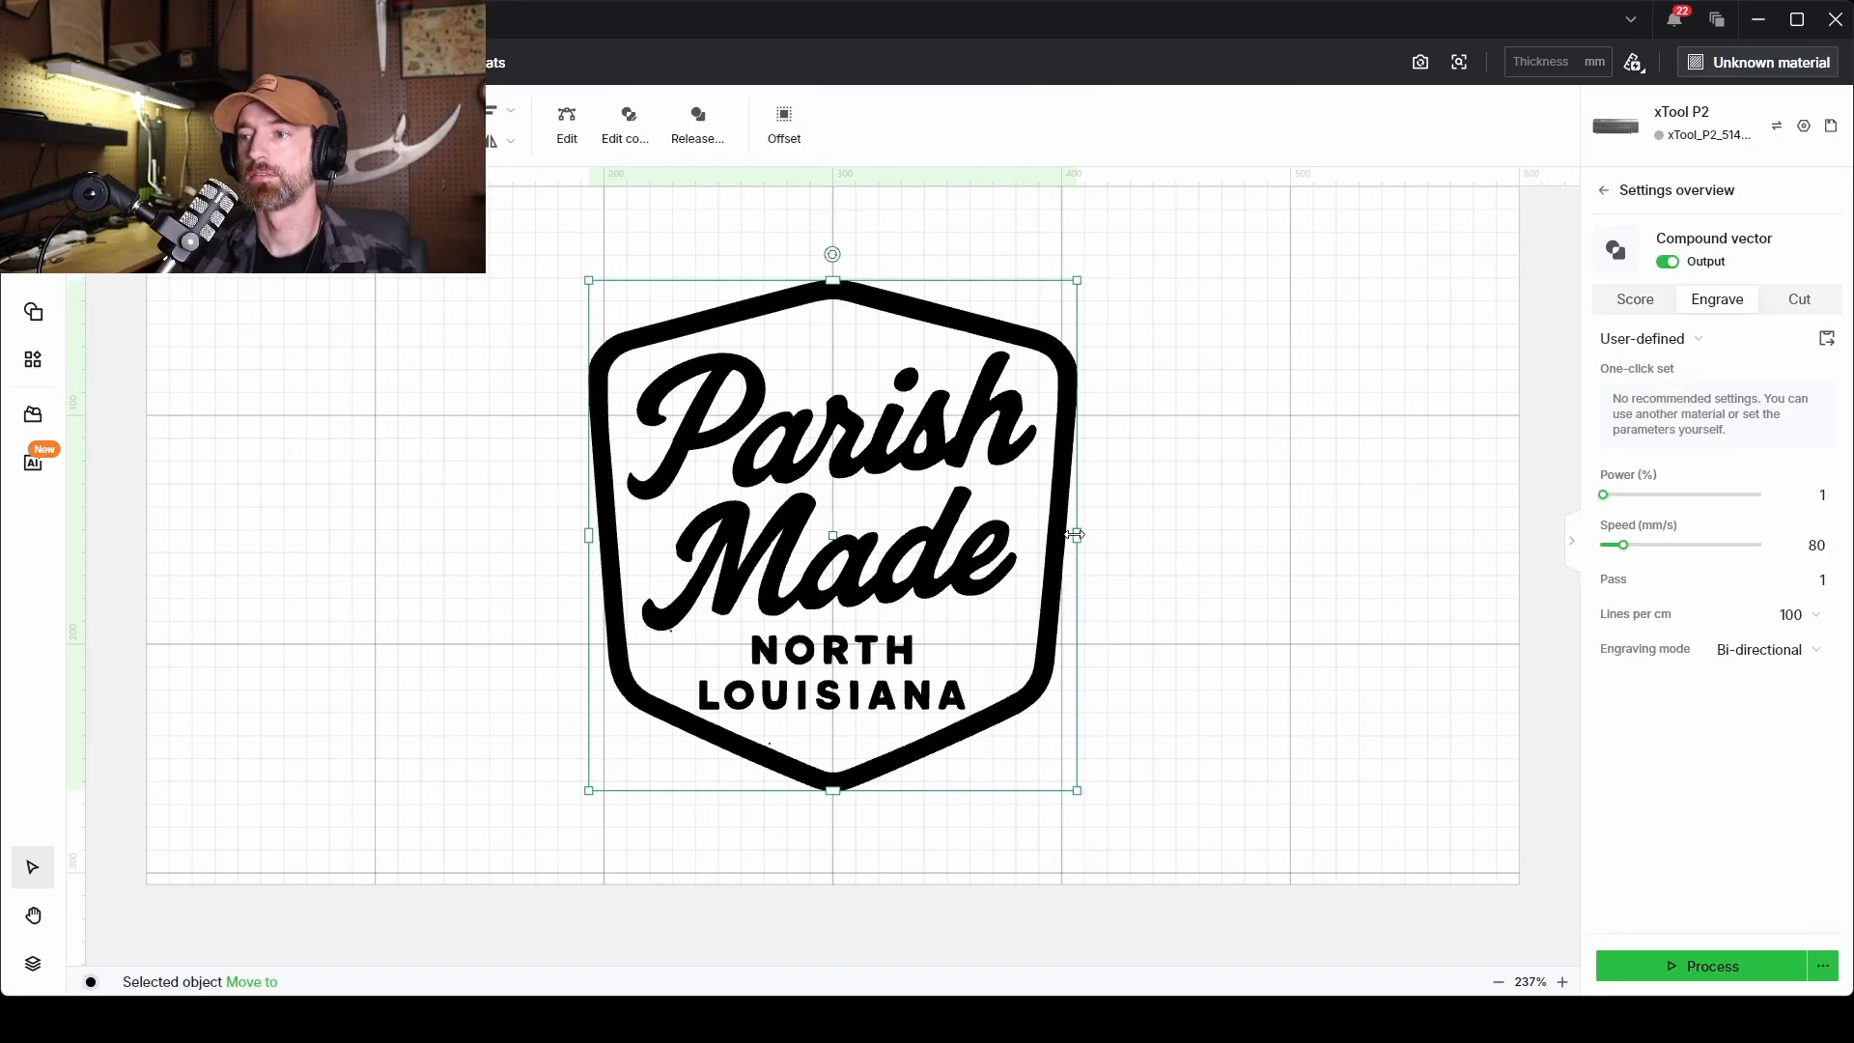
Scale the badge down twice from its handles, ending up further left on the work area.
{"action": "left_click_drag", "start_coordinate": [1076, 534], "coordinate": [1017, 551]}
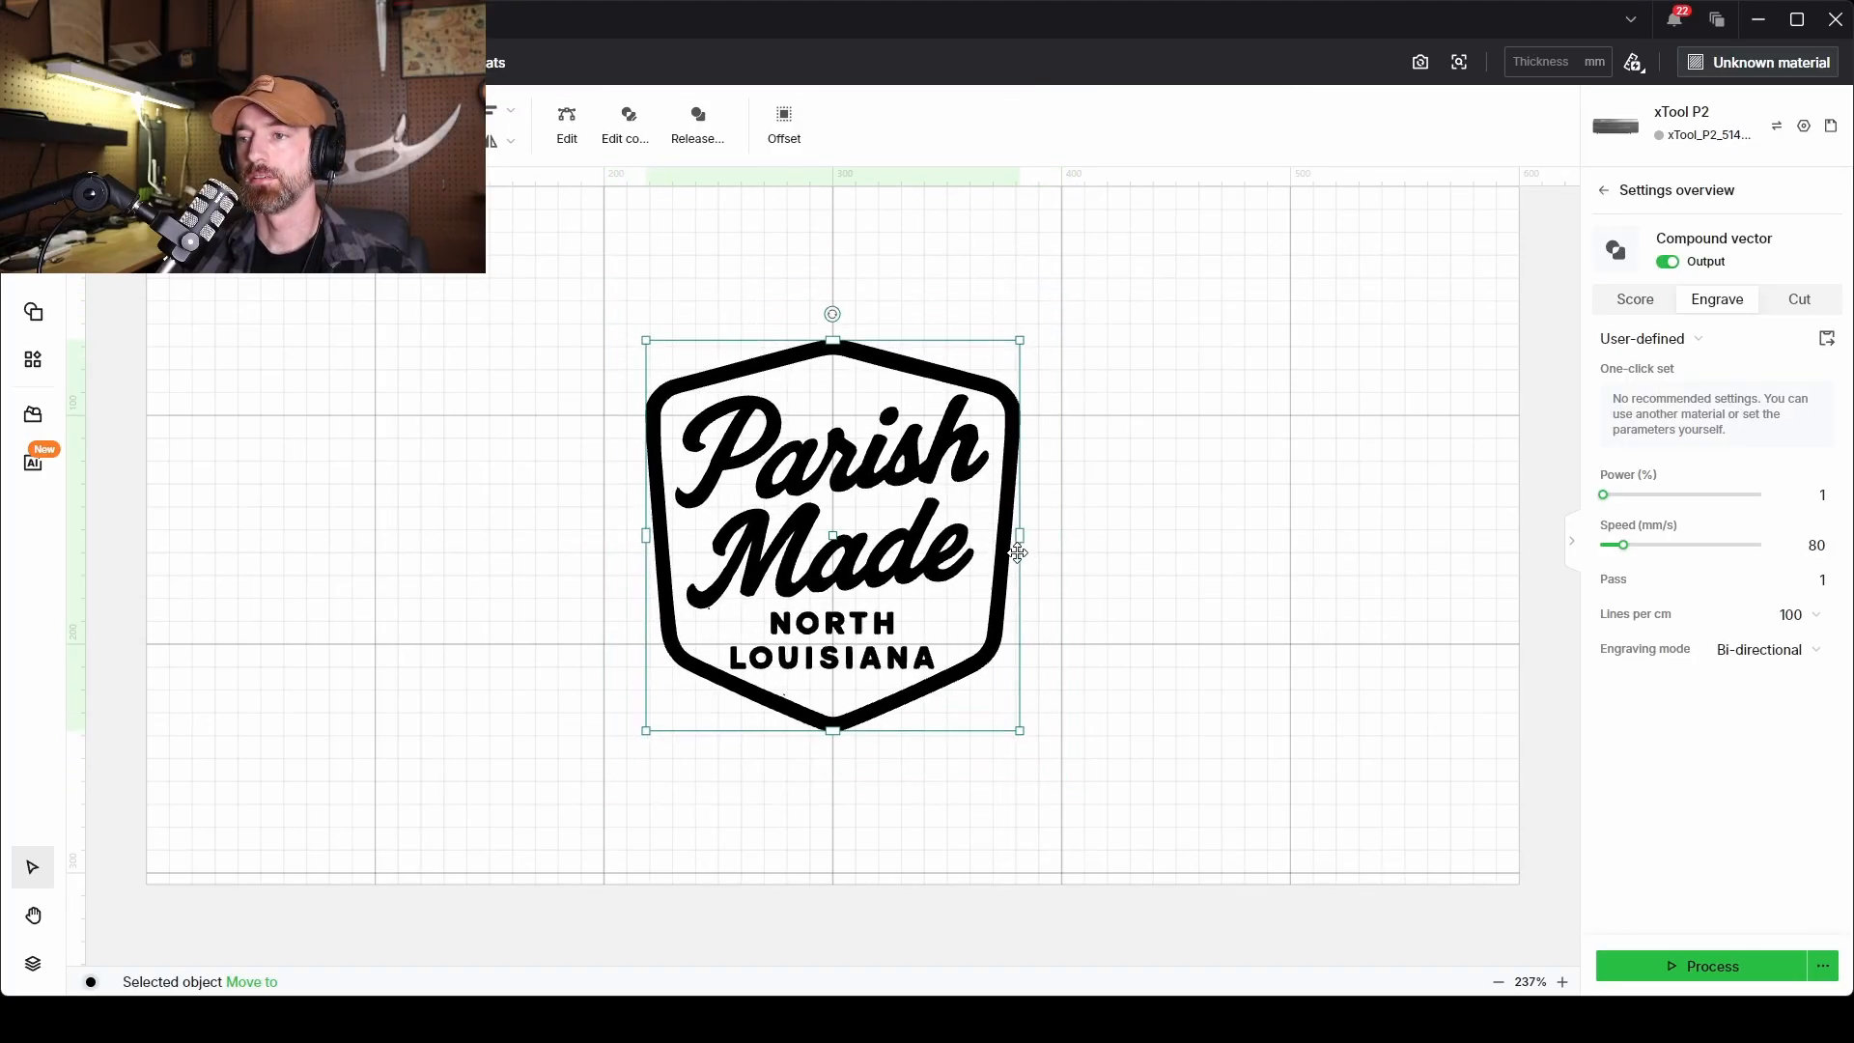
{"action": "left_click", "coordinate": [1265, 501]}
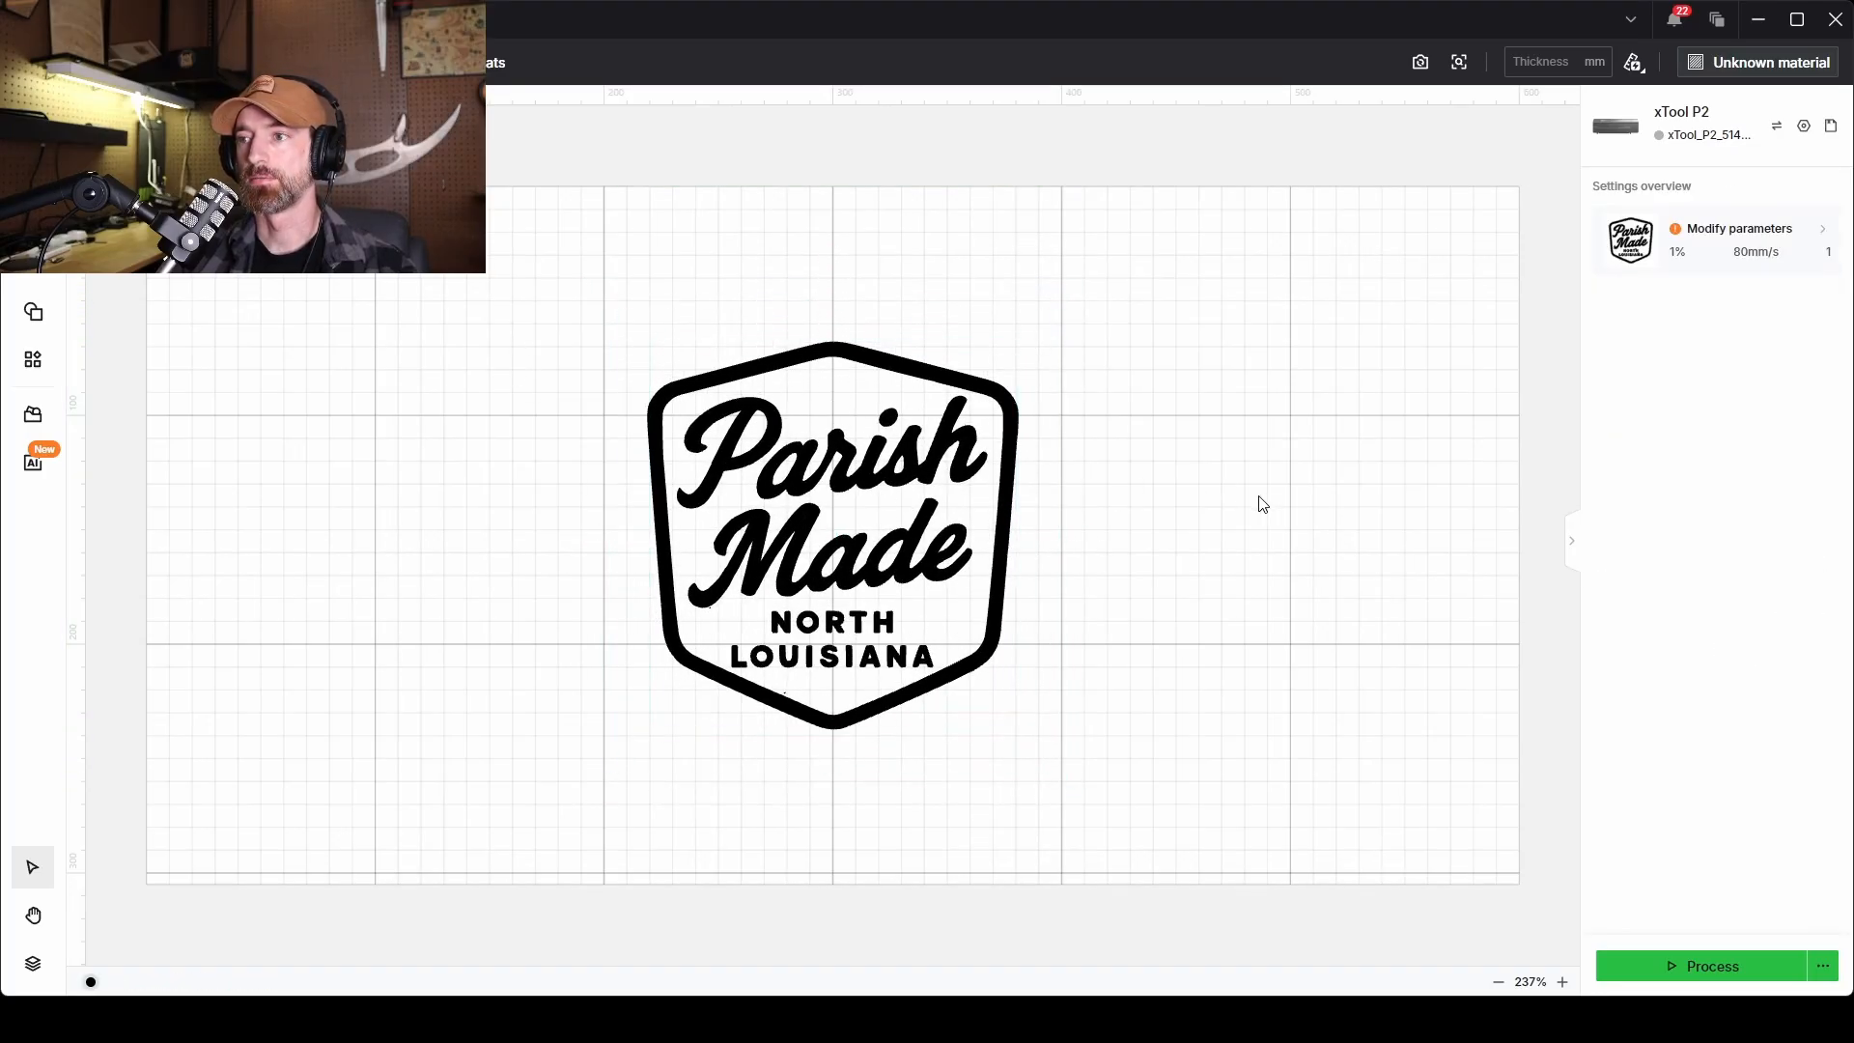
{"action": "left_click", "coordinate": [842, 553]}
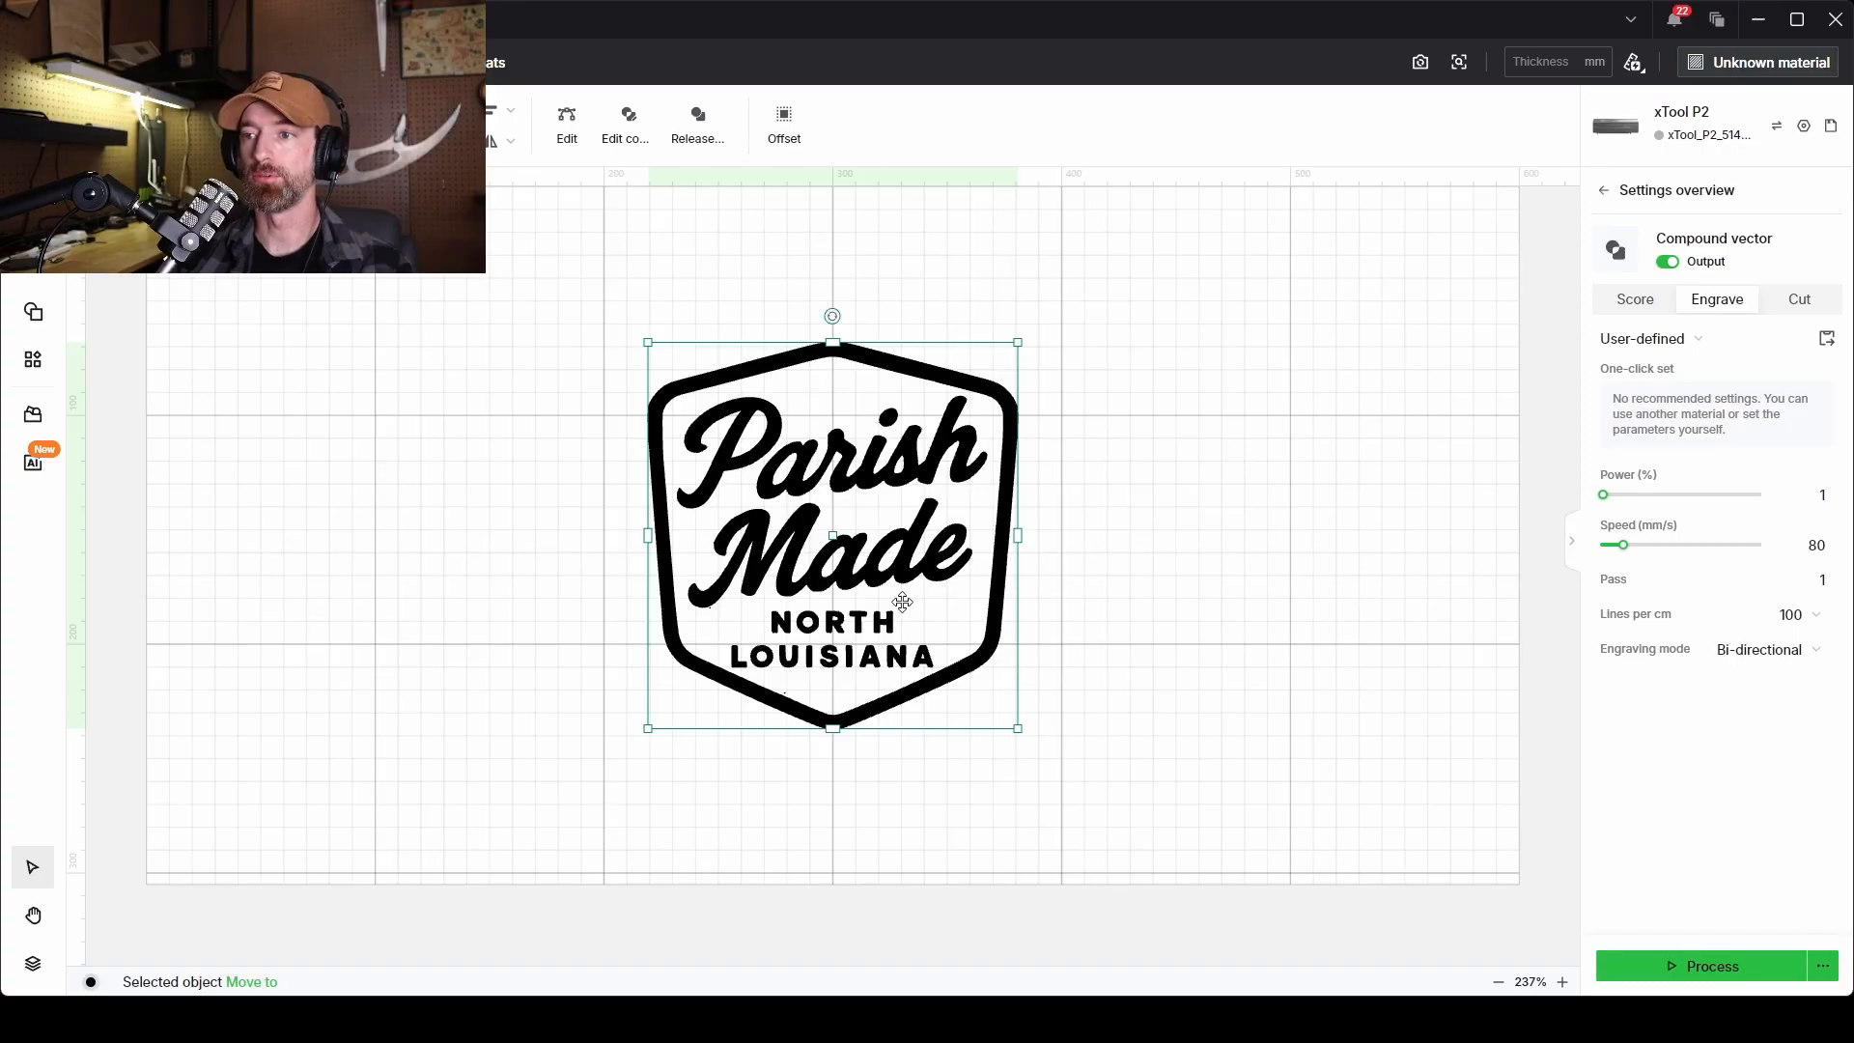
{"action": "left_click_drag", "start_coordinate": [1018, 535], "coordinate": [740, 514]}
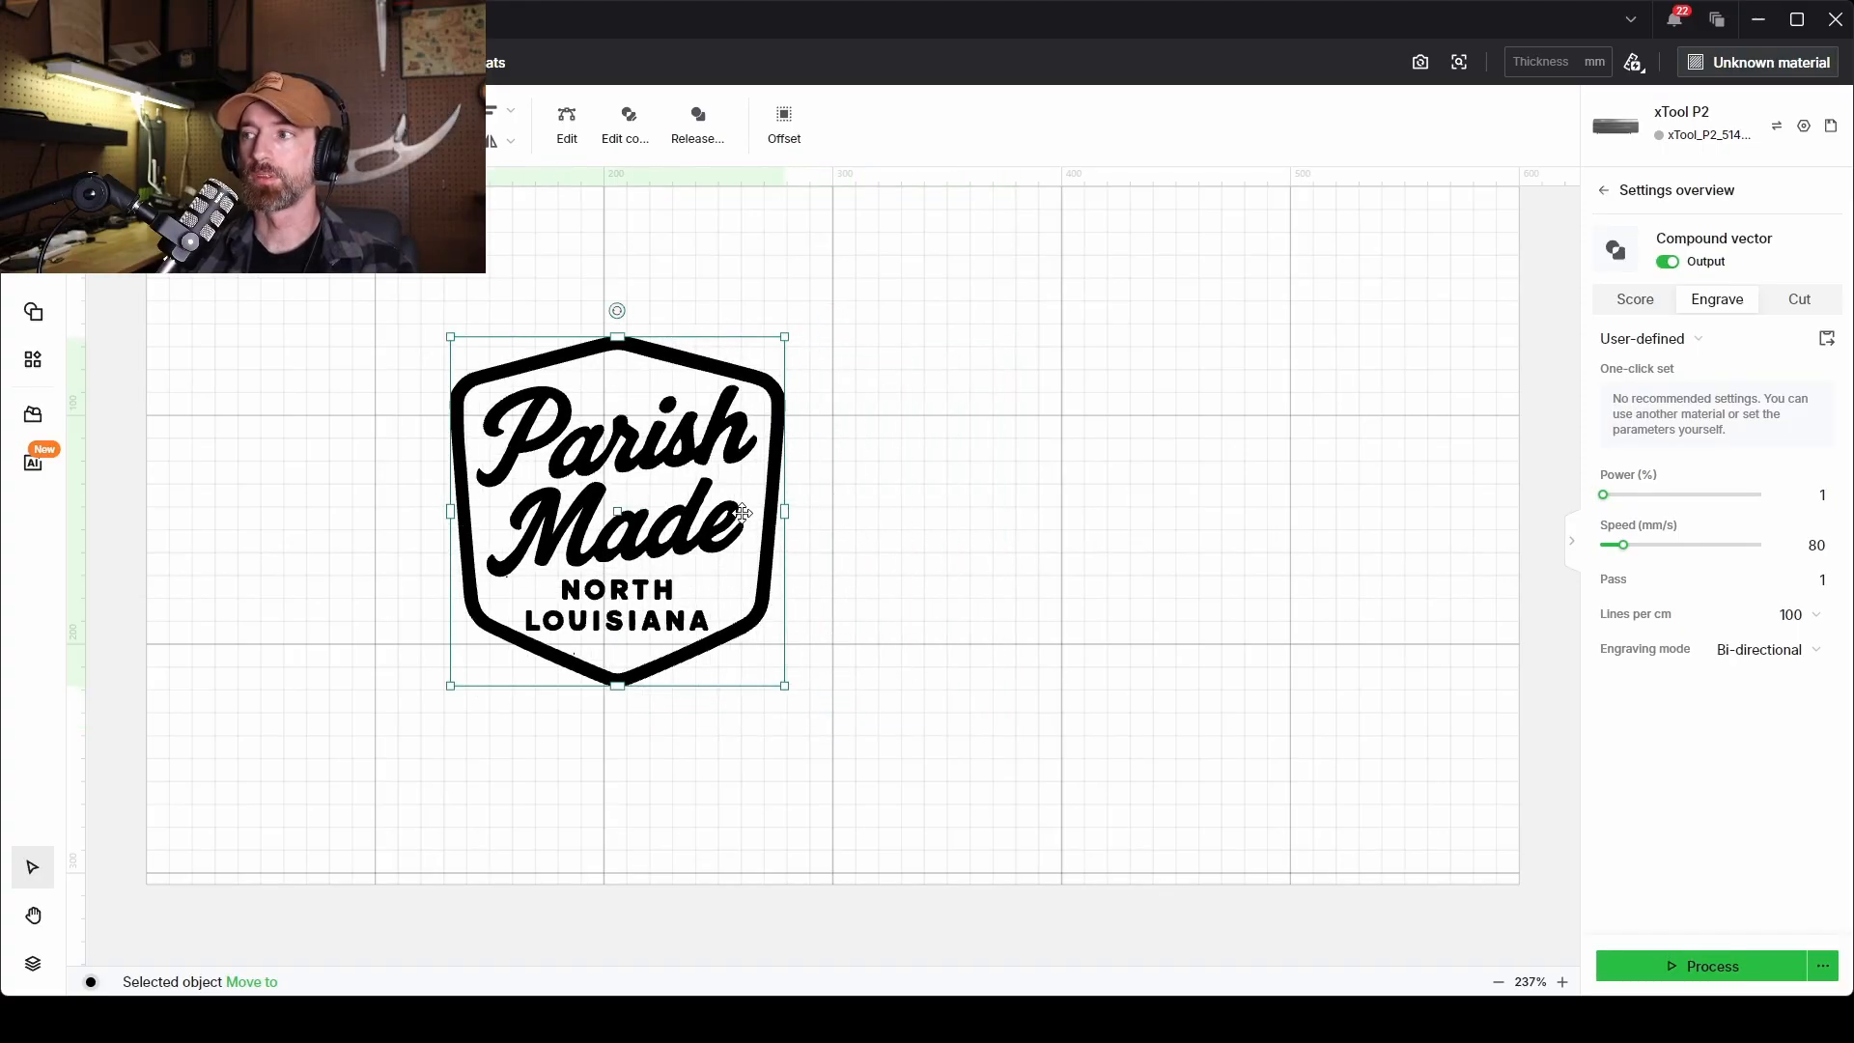
{"action": "scroll", "coordinate": [1038, 437], "scroll_direction": "up", "scroll_amount": 1}
{"action": "scroll", "coordinate": [1038, 437], "scroll_direction": "up", "scroll_amount": 1}
{"action": "scroll", "coordinate": [1038, 437], "scroll_direction": "down", "scroll_amount": 2}
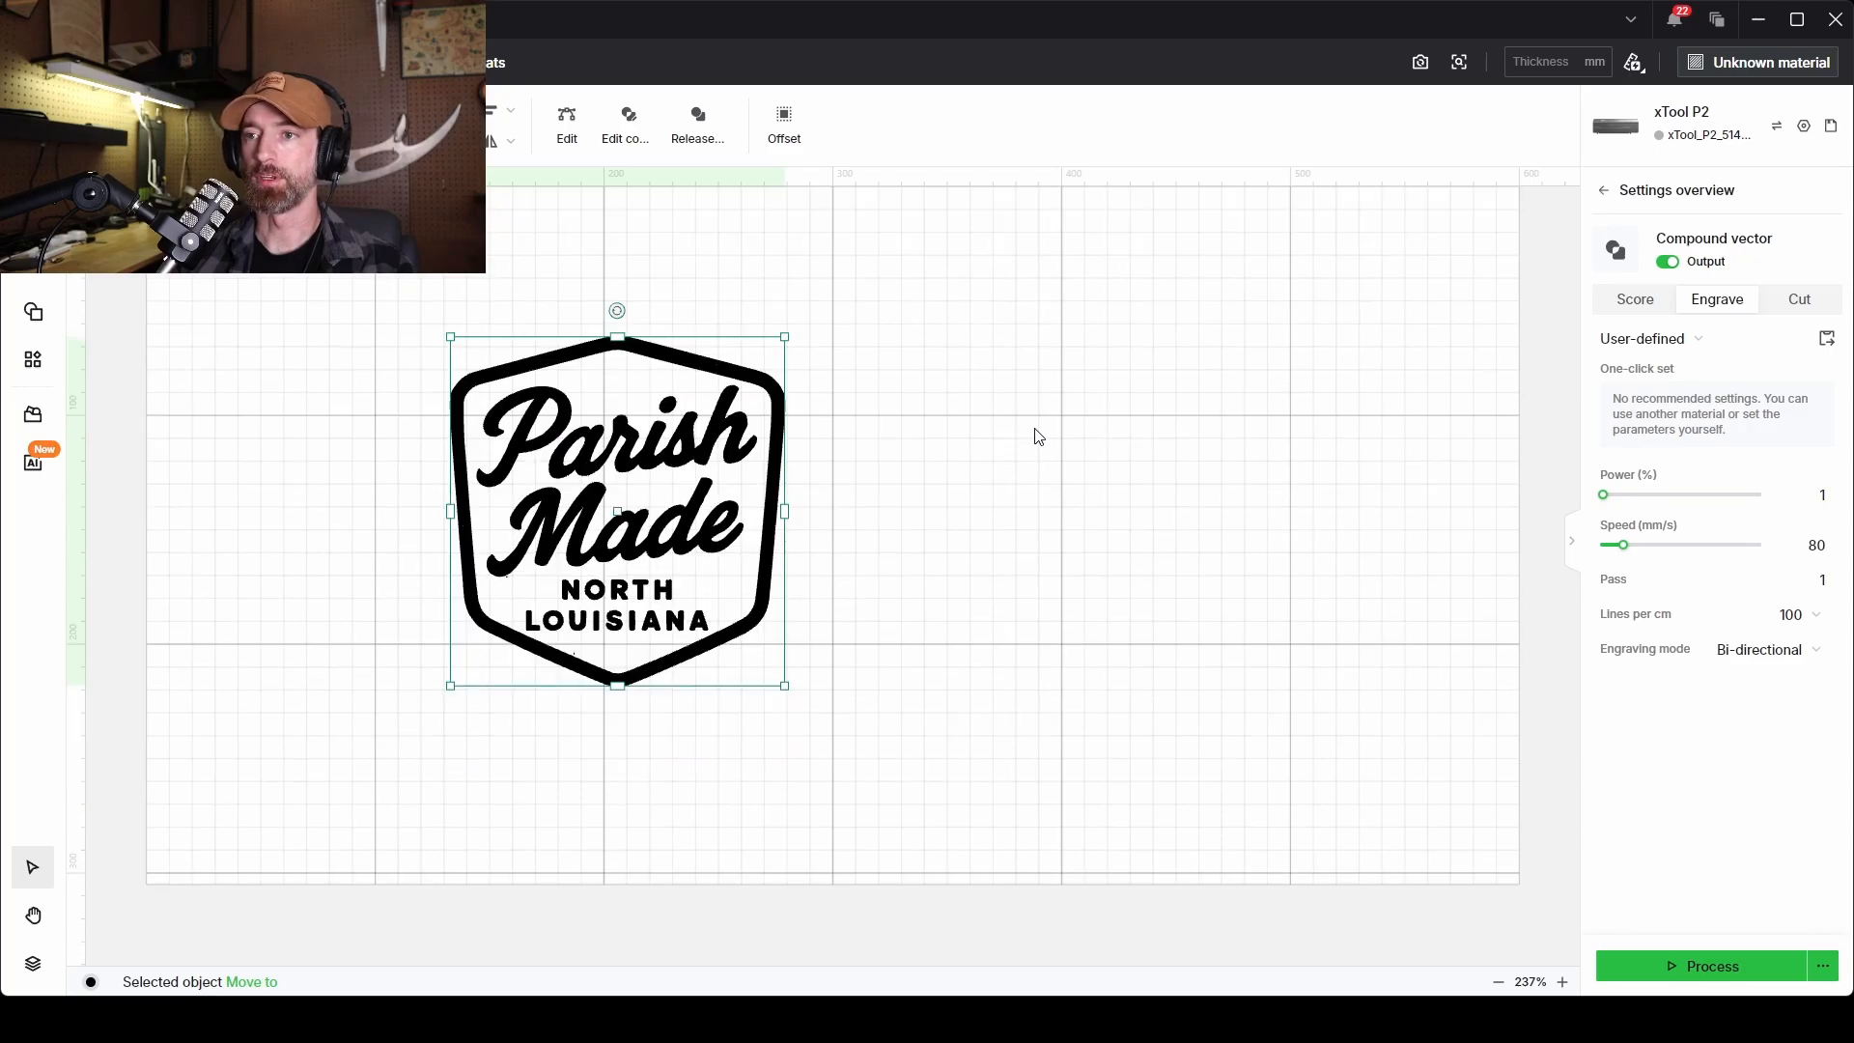